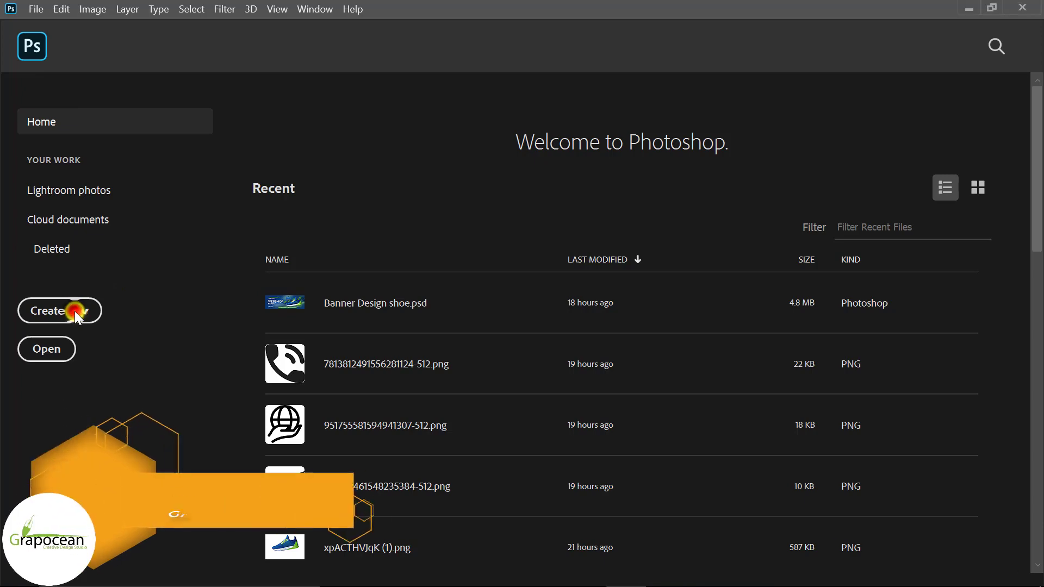
Create a blank 820 × 312 px document named 'Facebook Cover Design'.
click(74, 311)
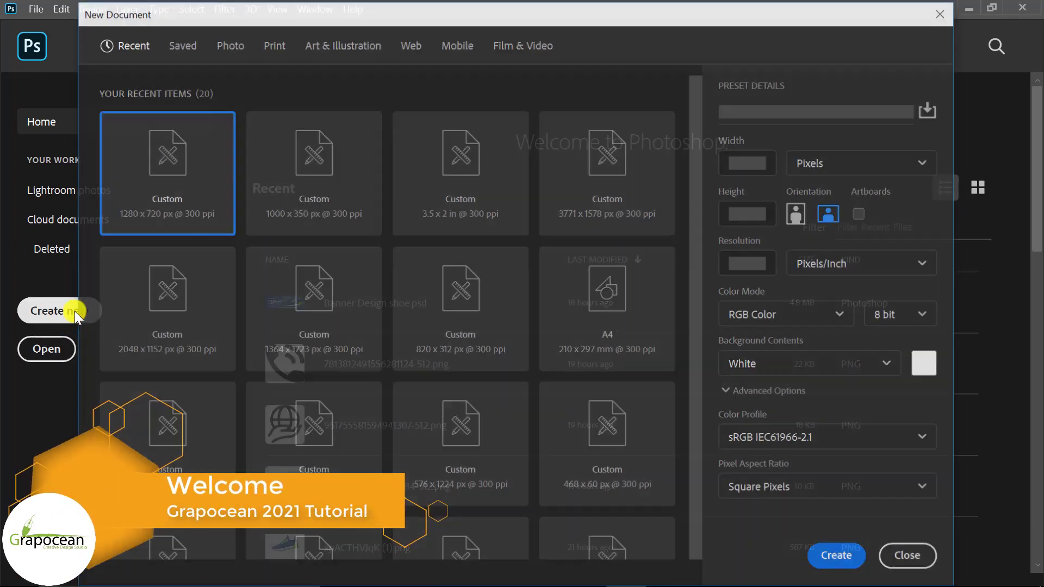
double_click(772, 111)
text(F)
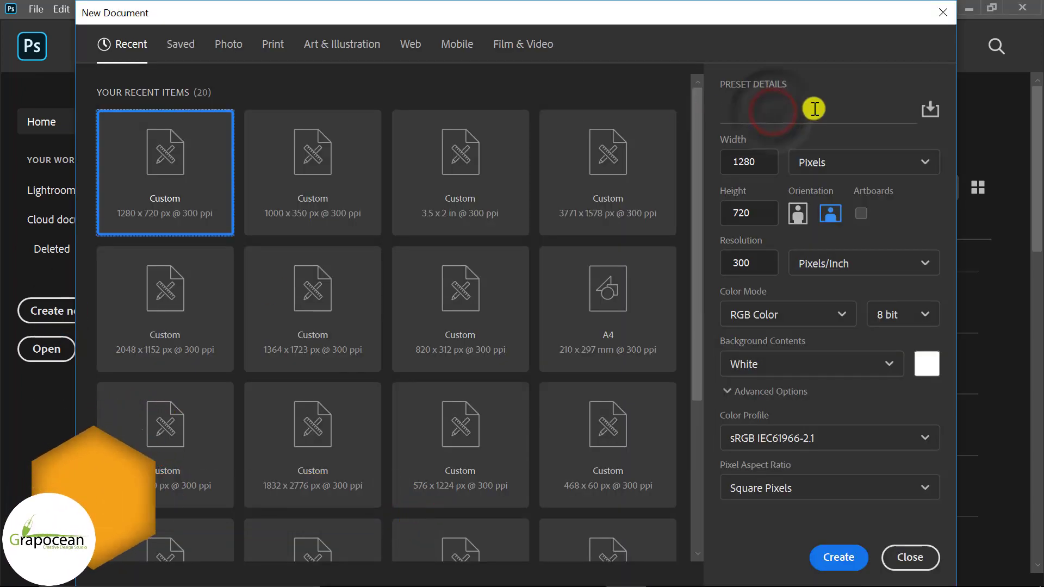
text(acebook Cover Design)
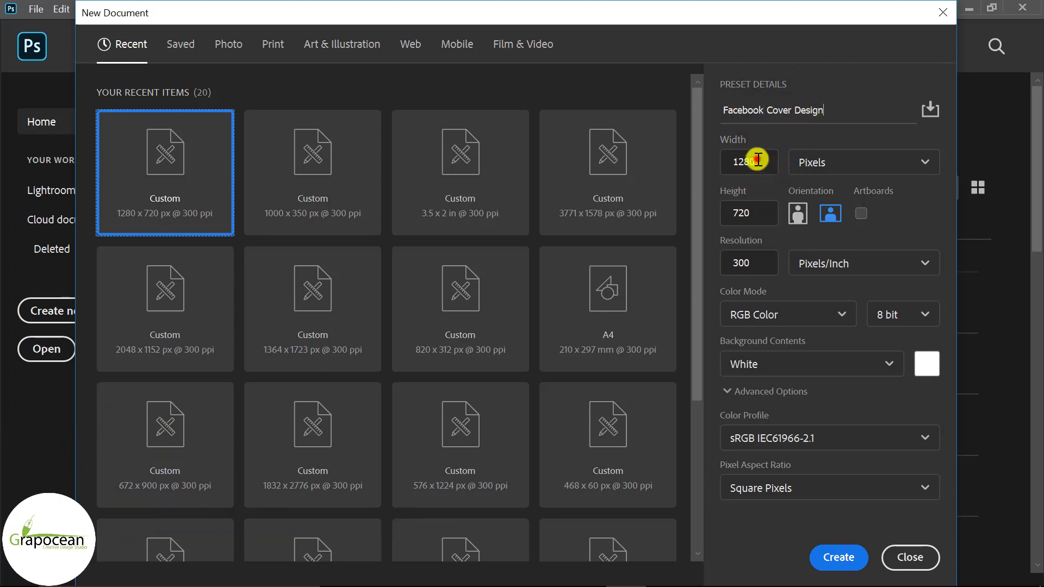
double_click(759, 158)
text(82)
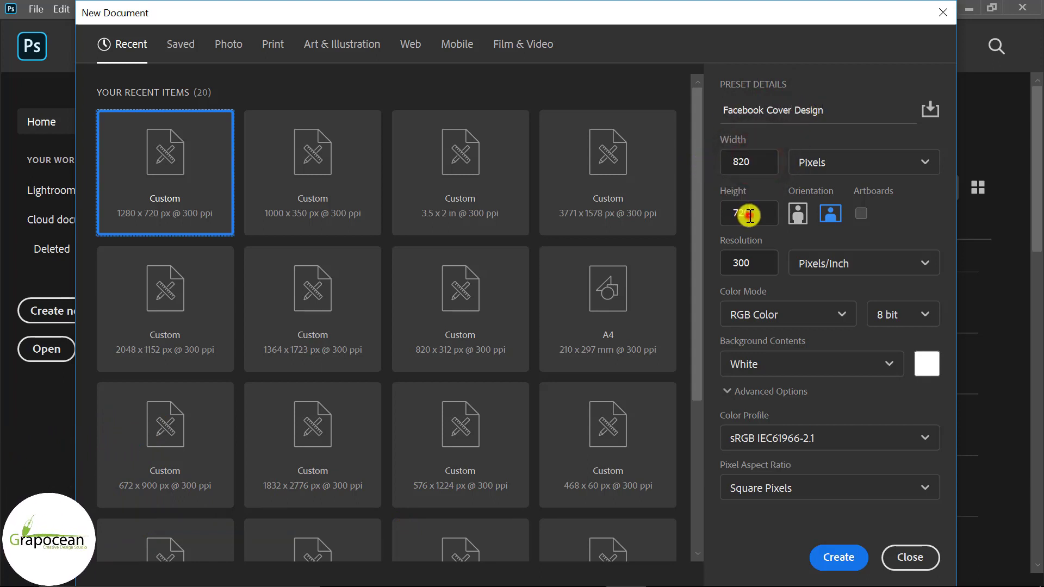
text(312)
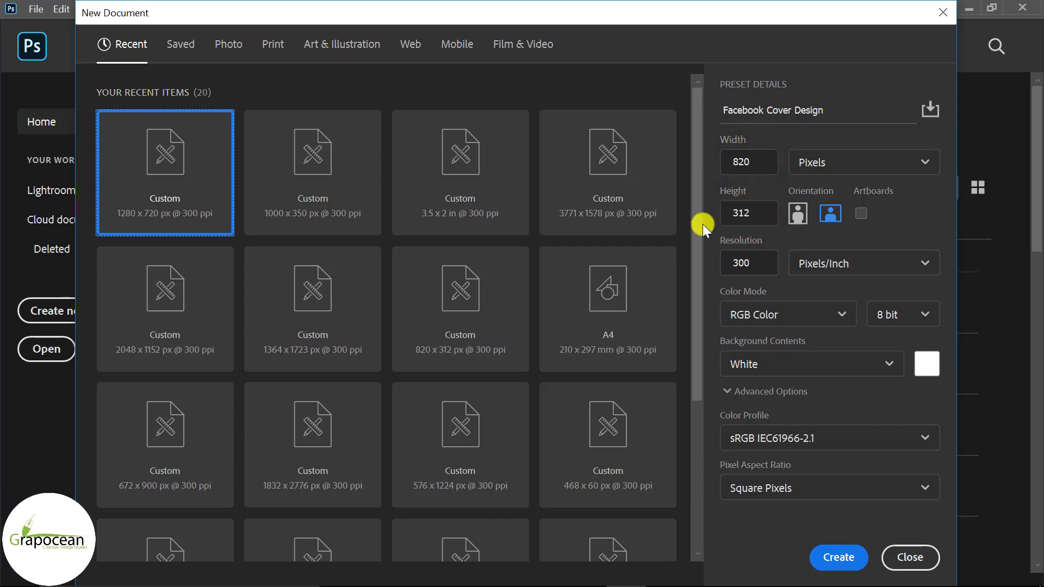
click(849, 556)
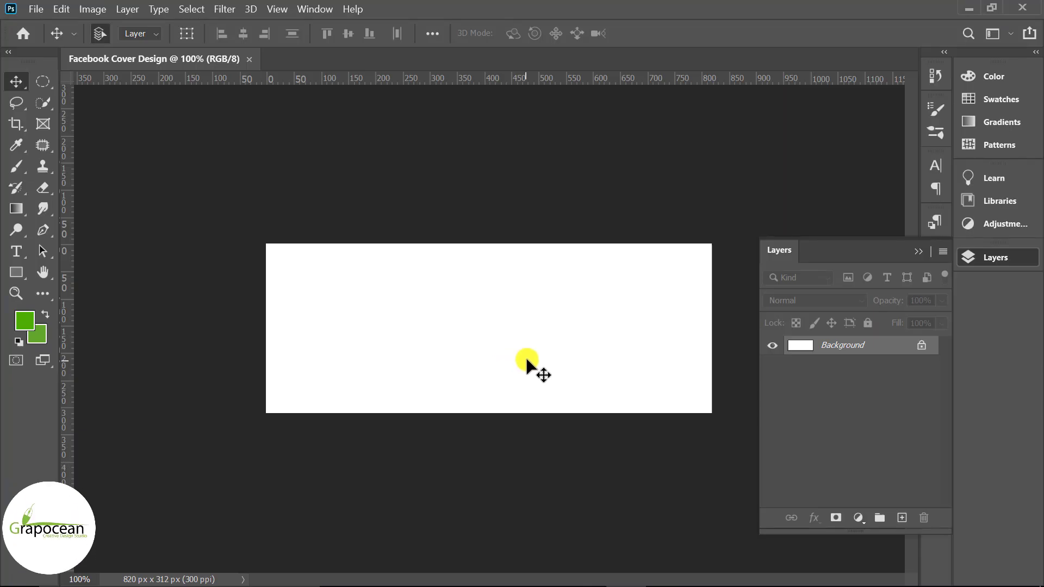
Open the office photo, unlock its layer, and drag it into the cover document.
click(20, 7)
click(43, 38)
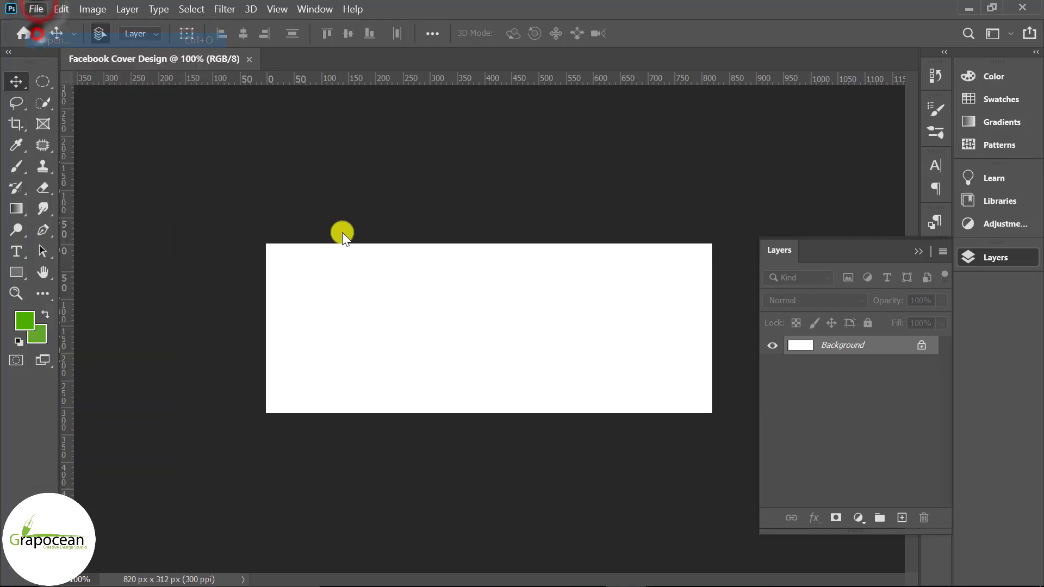
click(282, 142)
click(795, 457)
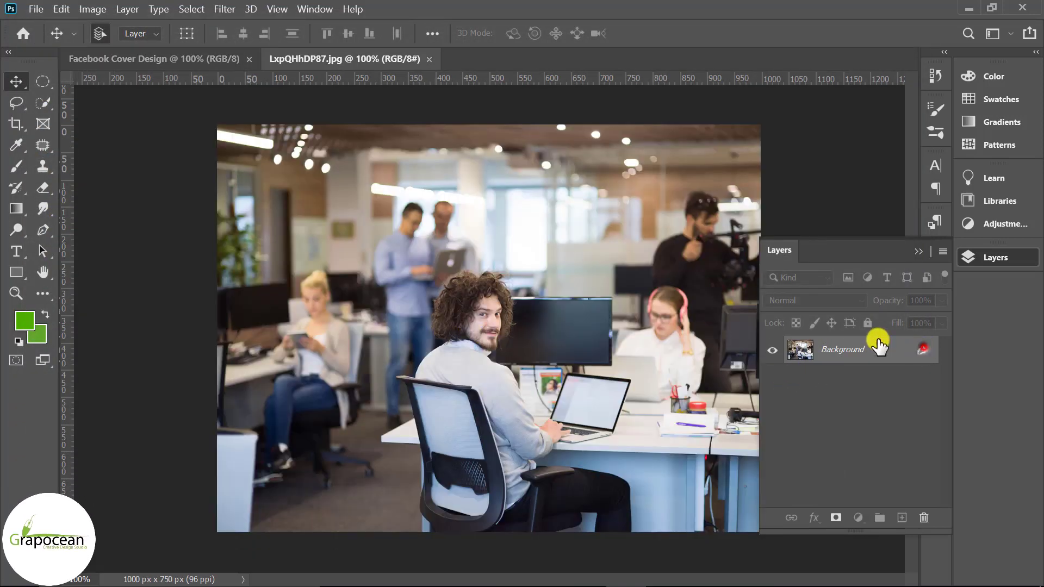
click(923, 349)
drag(349, 143, 373, 324)
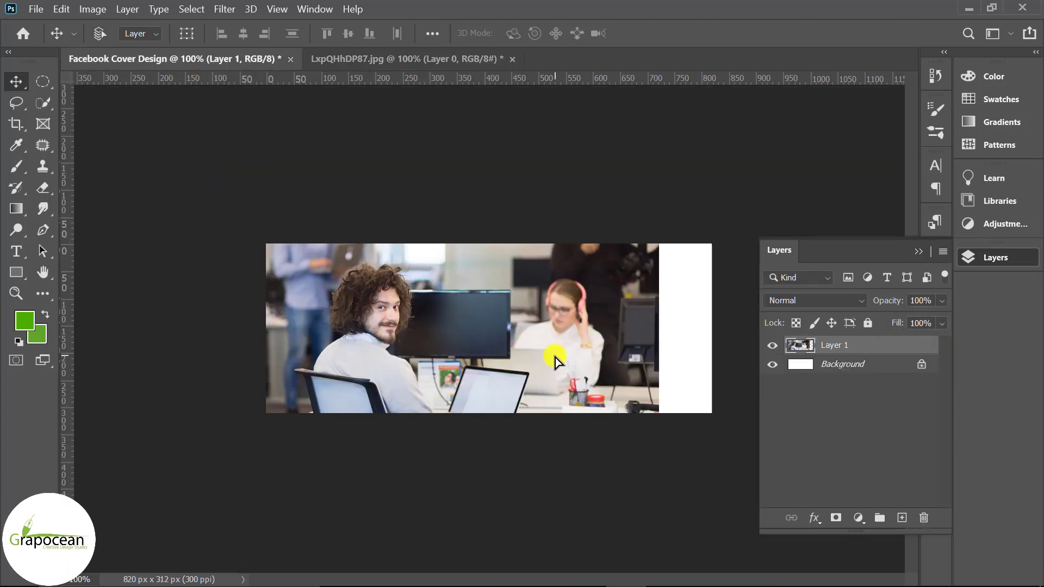
Scale the photo to about 57% and align it to the canvas's top-left corner.
key(ctrl+t)
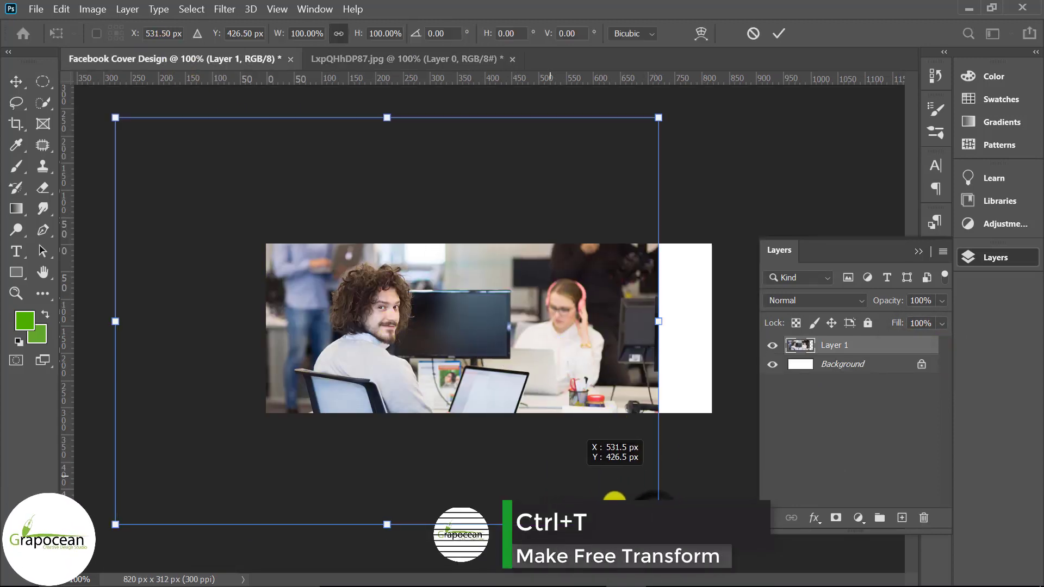
drag(659, 525, 606, 500)
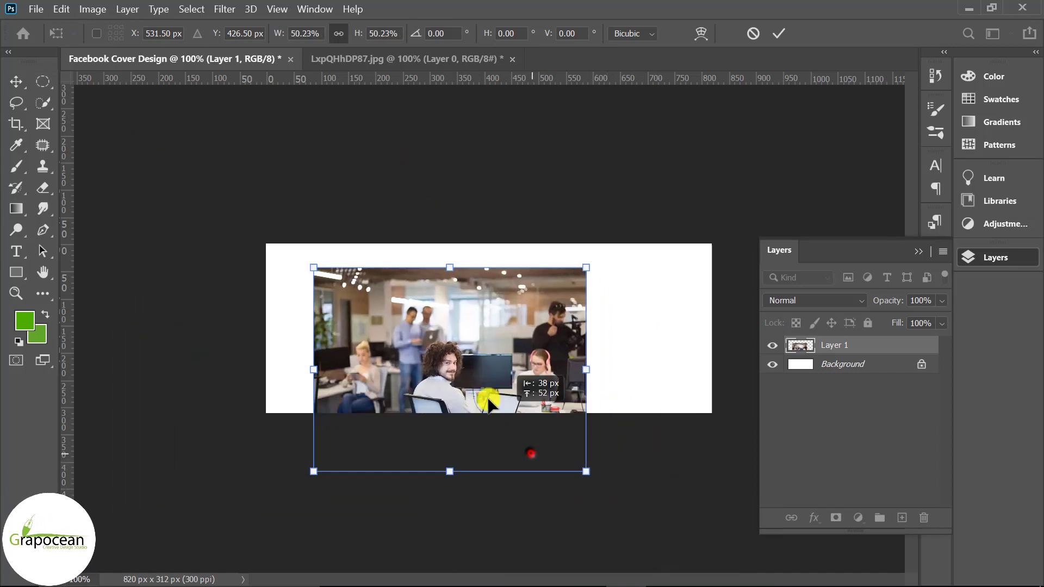
drag(530, 450, 466, 391)
drag(543, 444, 535, 441)
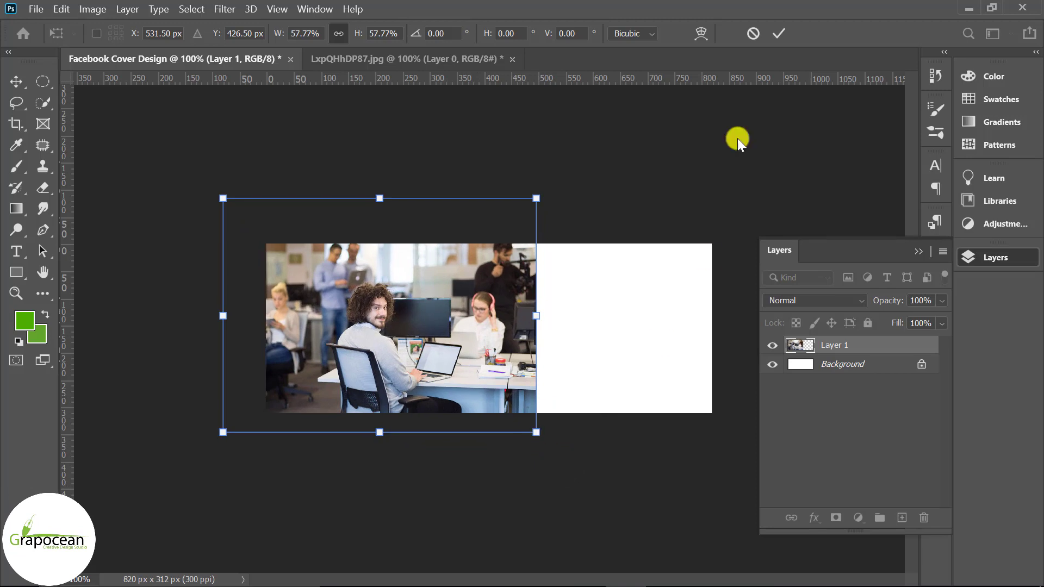
click(779, 34)
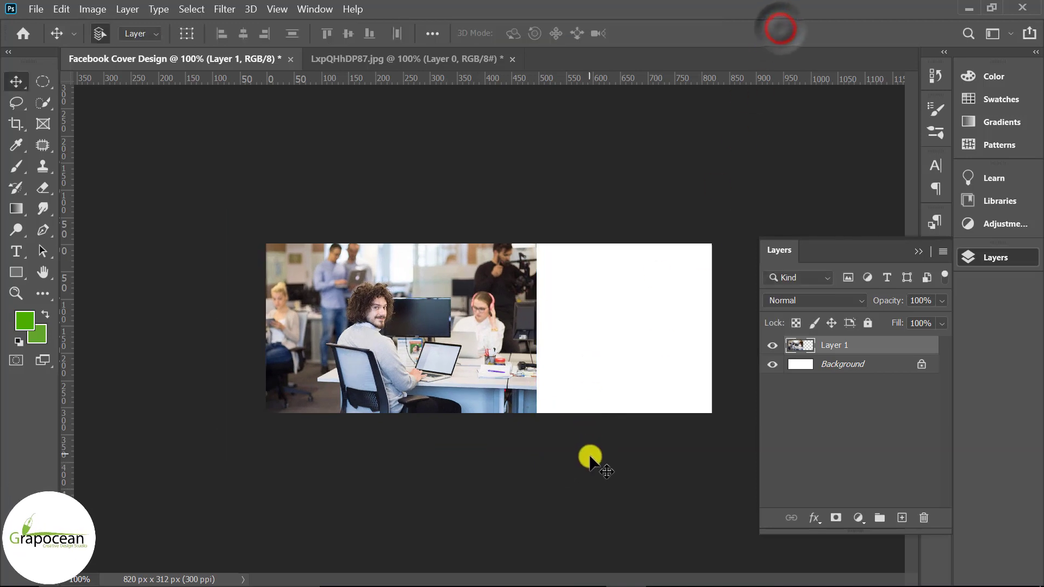
Draw a closed curved shape path over the left side, tapering to mid-right.
click(43, 230)
click(249, 226)
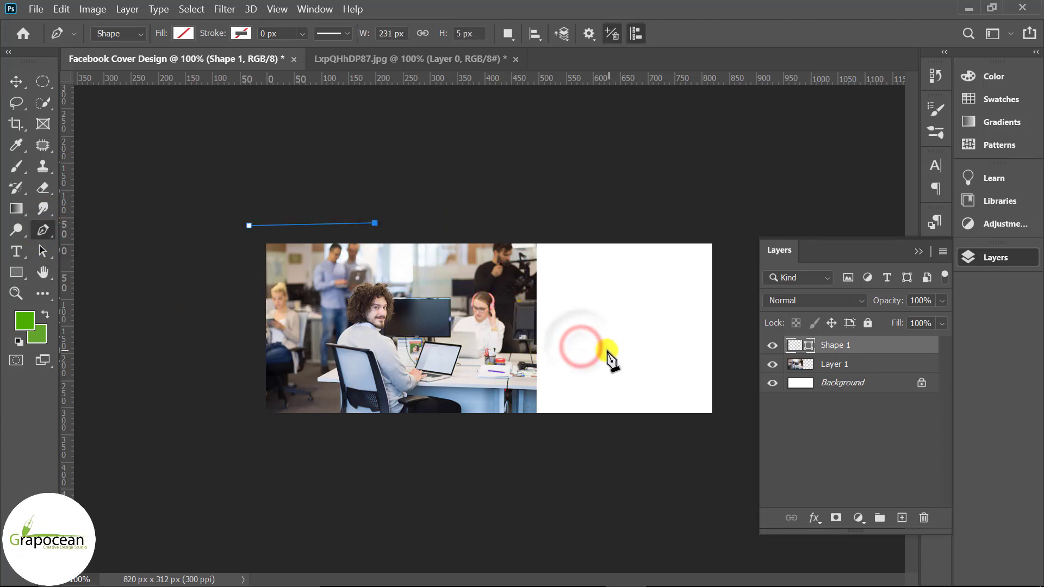
drag(734, 346, 836, 335)
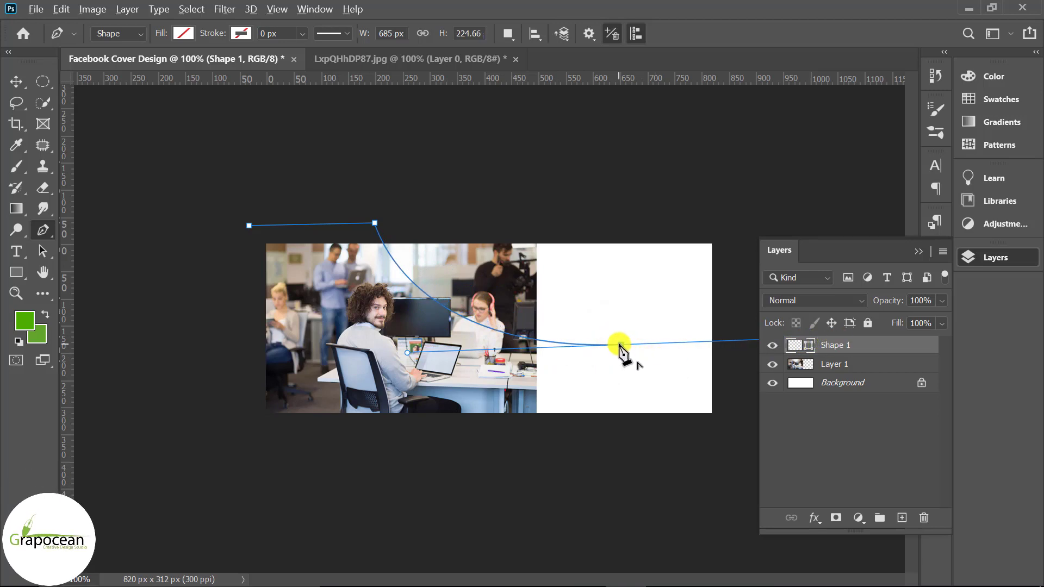
drag(493, 427, 452, 496)
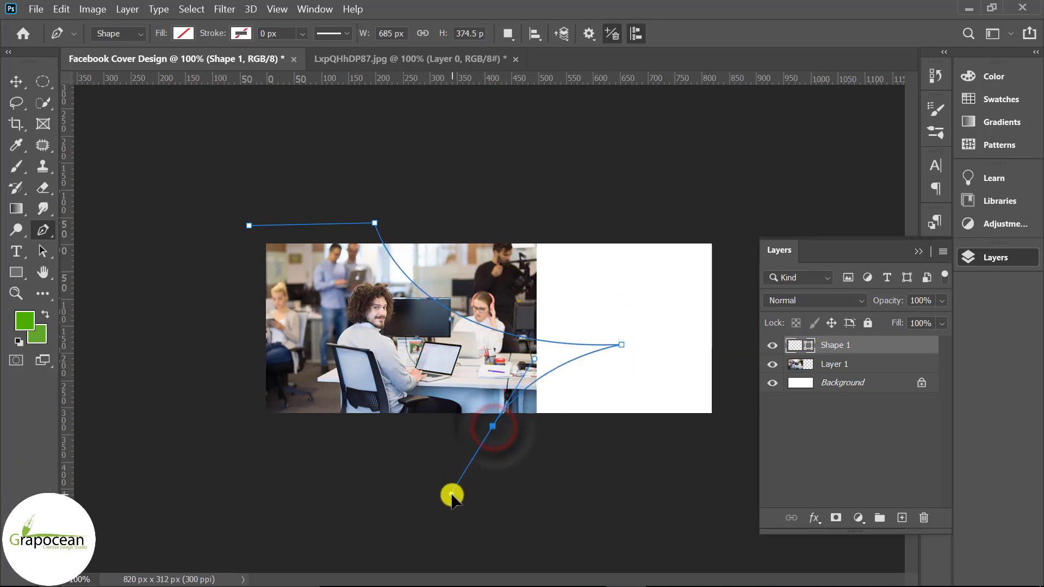
click(493, 426)
click(252, 419)
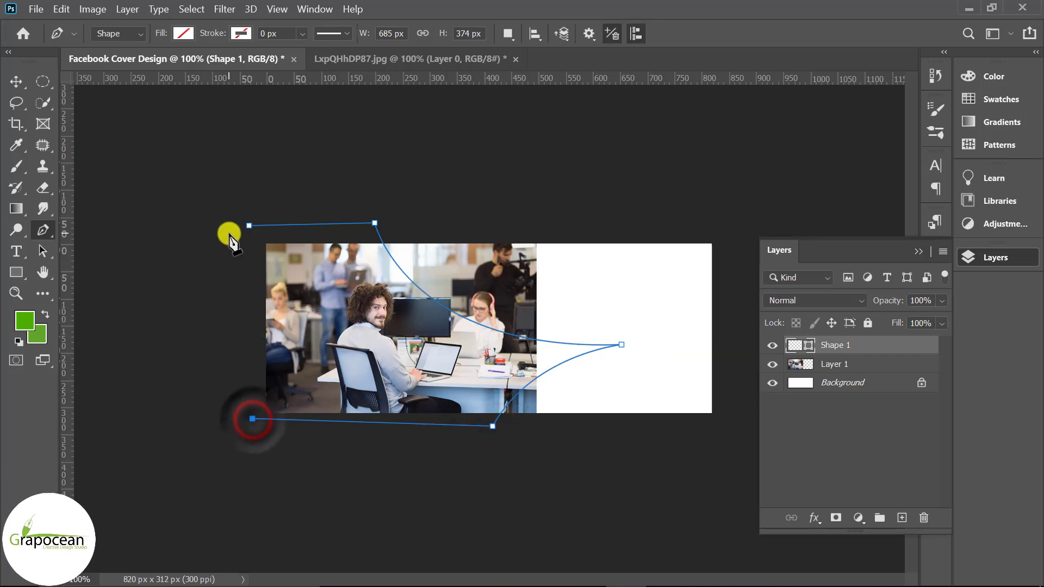
click(250, 228)
Fill the swoosh shape with green and finish editing the path.
click(183, 33)
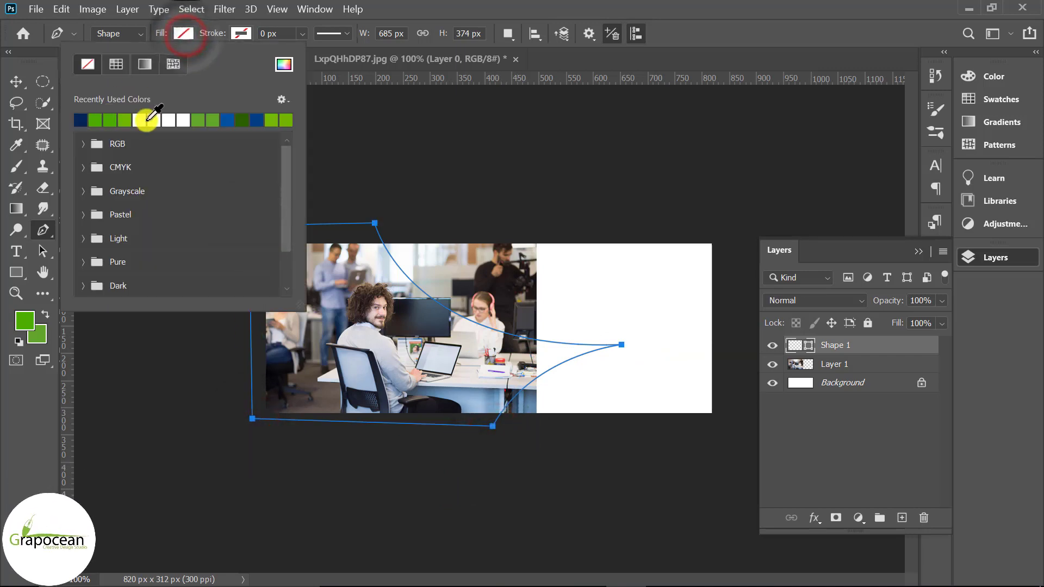
click(128, 120)
click(16, 82)
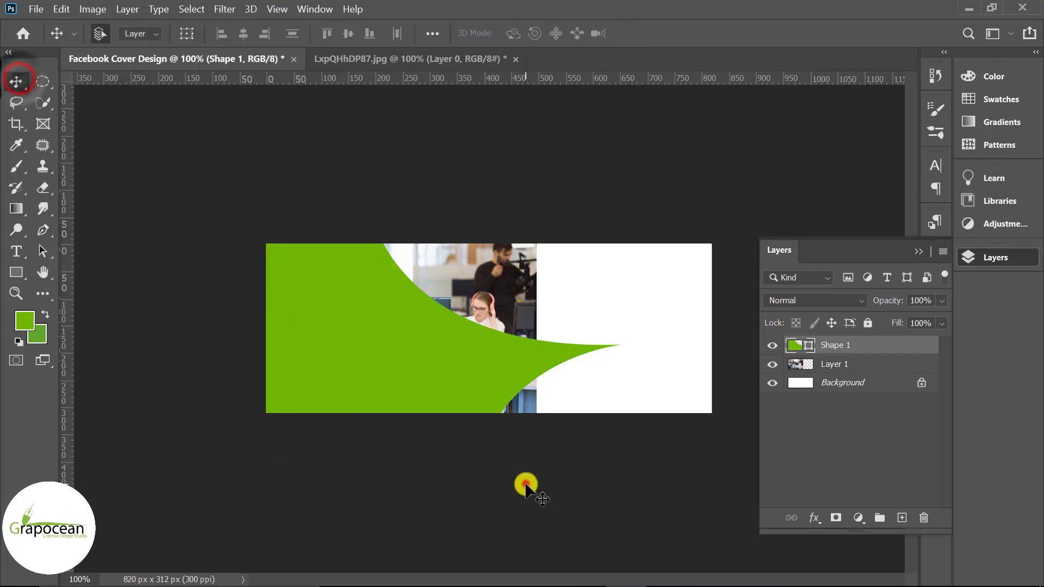
click(525, 483)
Move the photo layer above the green shape and clip the photo into it.
right_click(879, 351)
click(892, 353)
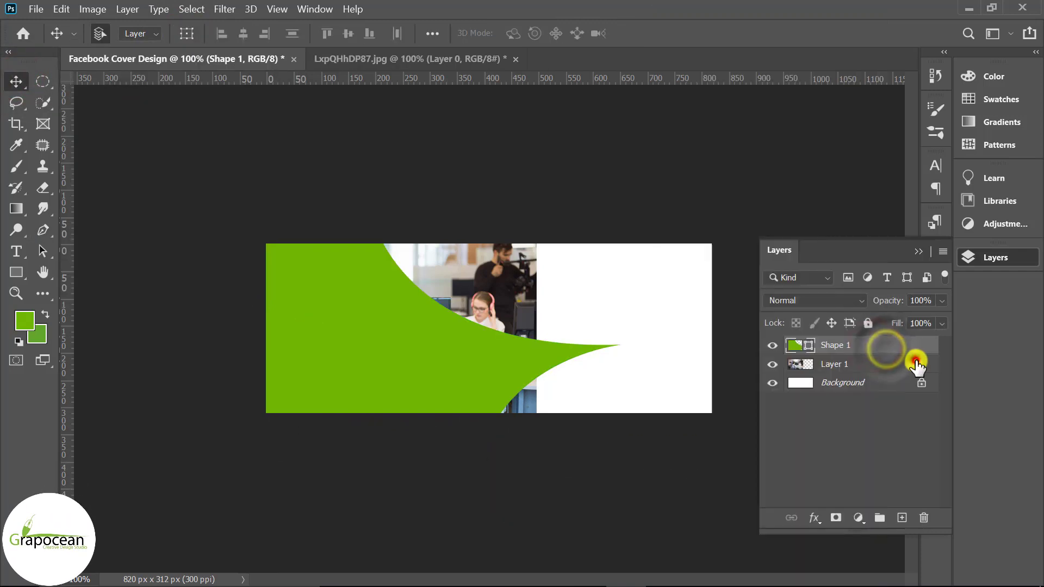
click(907, 366)
drag(907, 369, 902, 345)
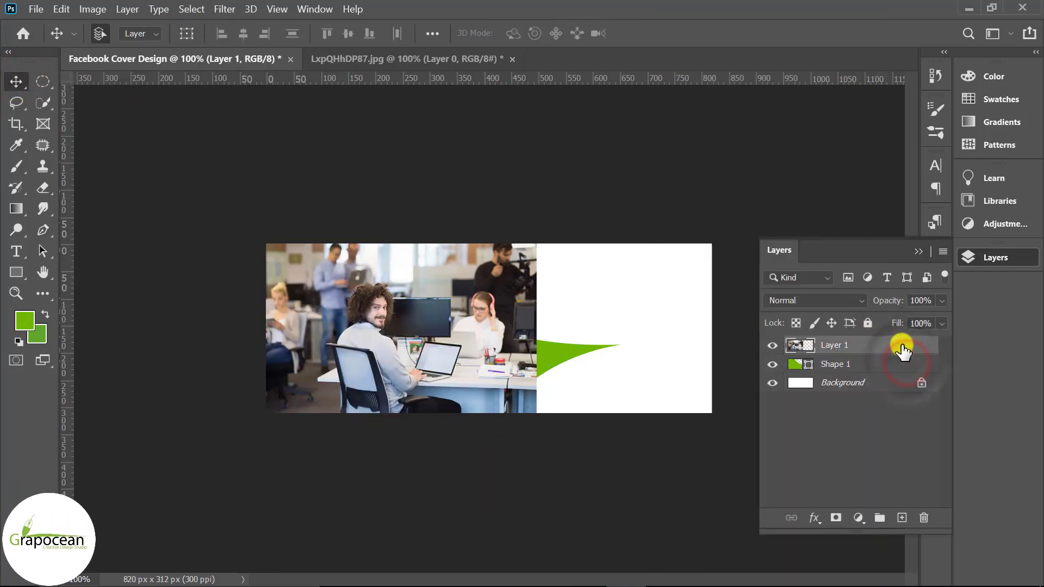
right_click(902, 345)
click(761, 328)
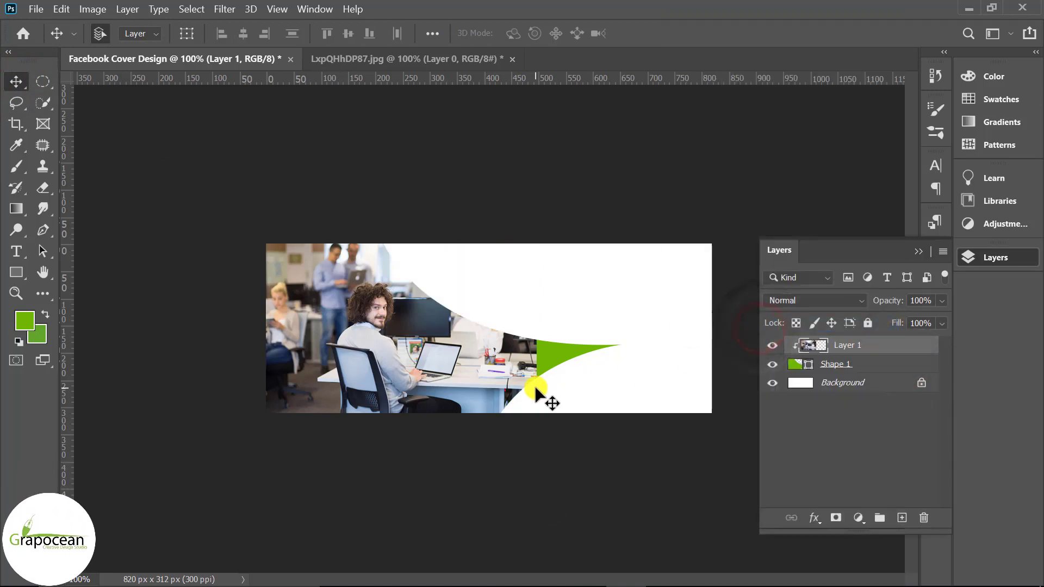
Enlarge the clipped photo to about 124% so it fills the swoosh.
key(ctrl+t)
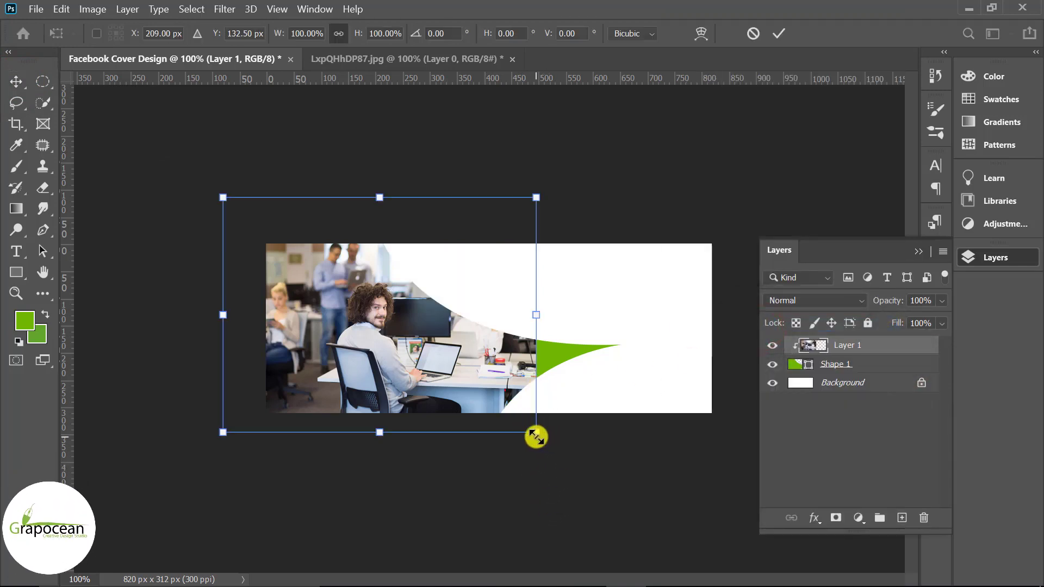
mouse_move(537, 434)
mouse_down()
mouse_move(637, 473)
mouse_move(525, 455)
mouse_up()
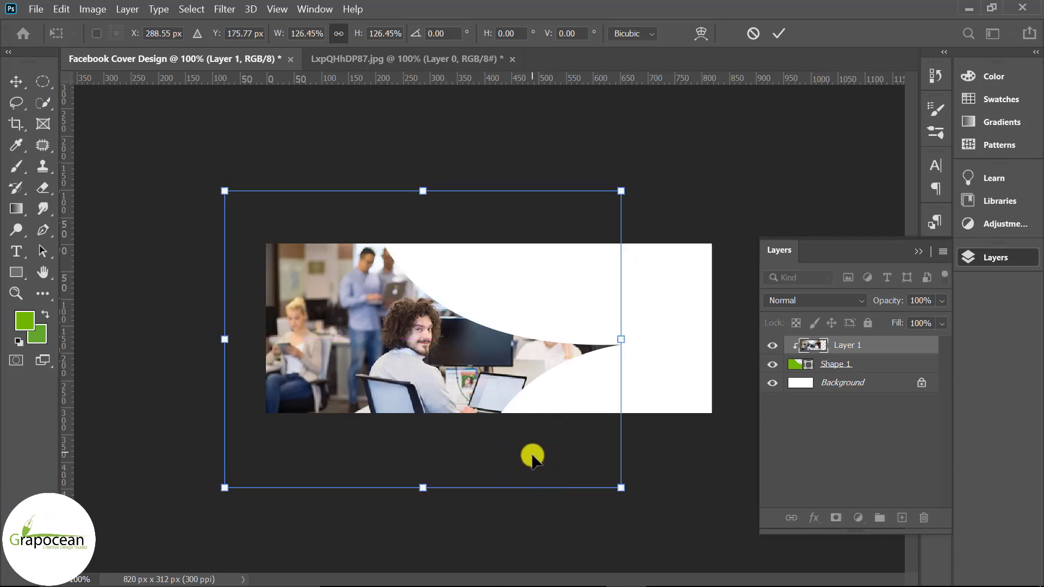
click(779, 33)
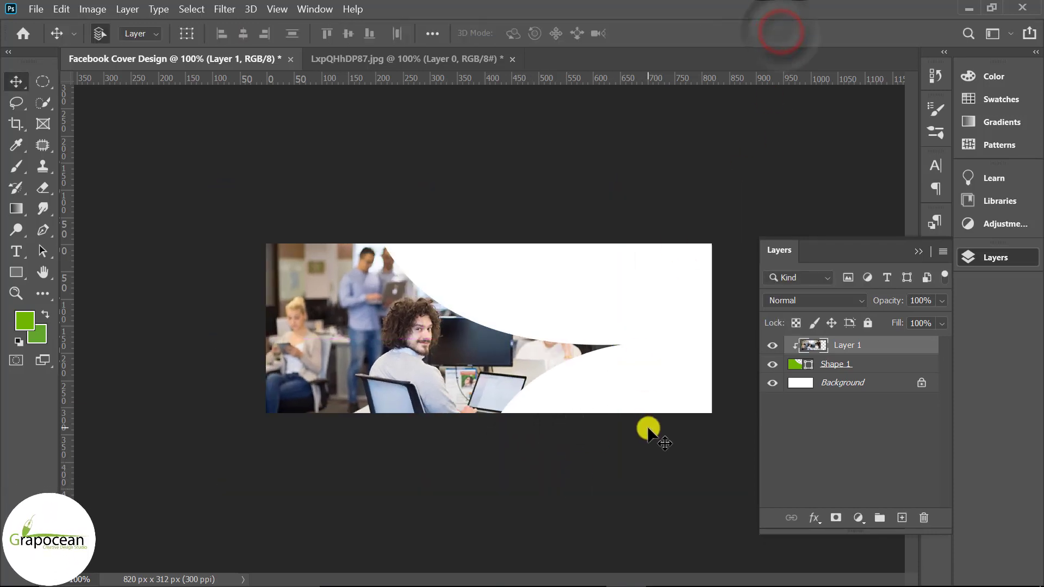
click(872, 369)
Duplicate the green shape, move the copy to the top, and fill it navy.
key(ctrl+j)
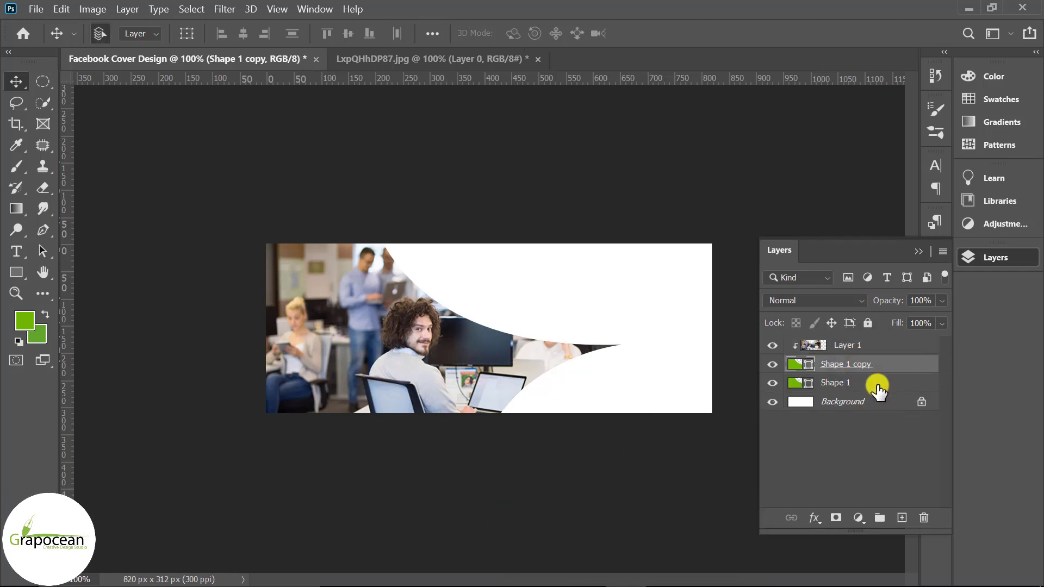
drag(884, 384, 888, 342)
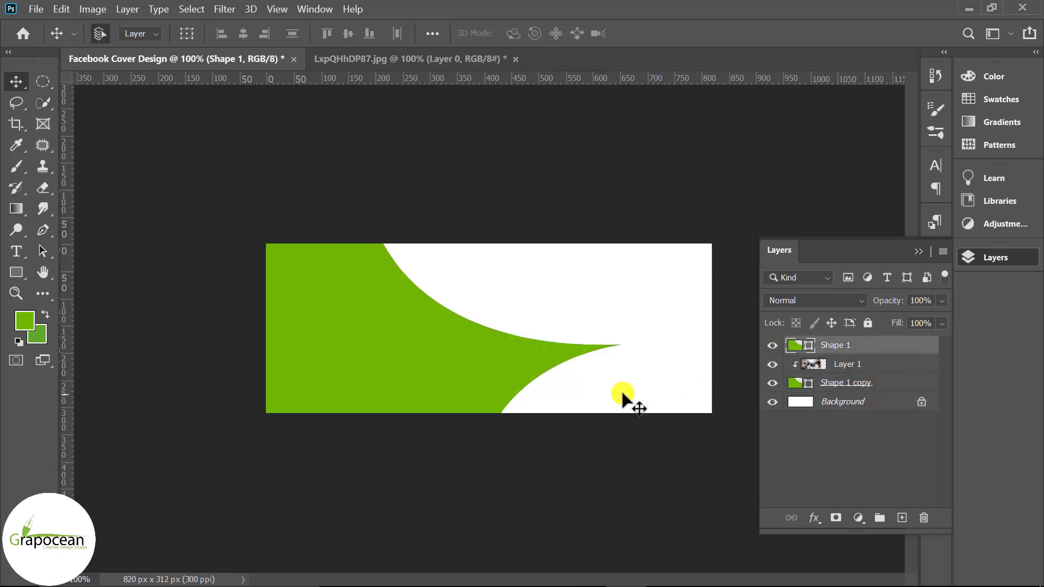
click(23, 269)
click(176, 32)
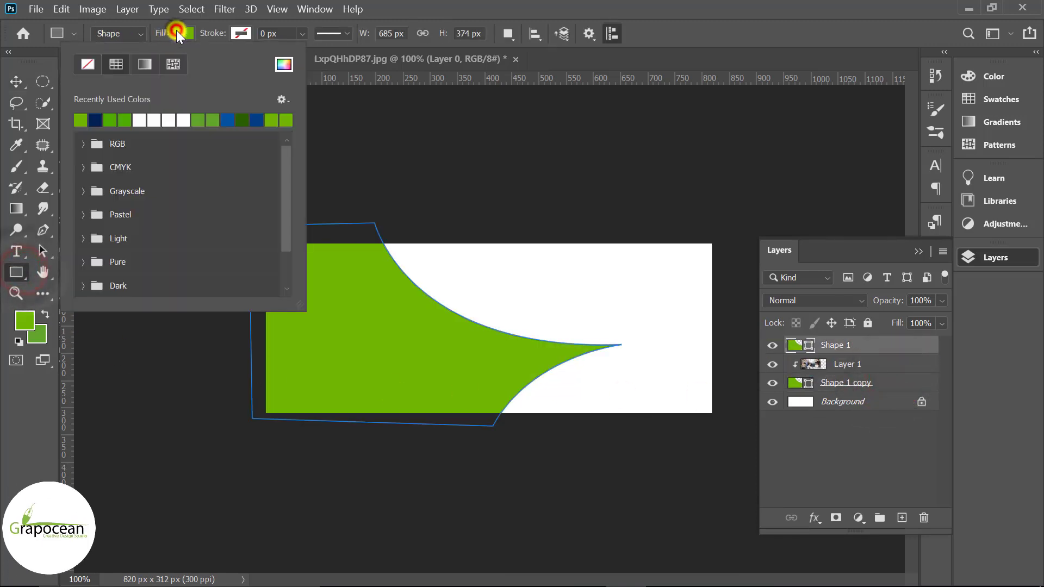
click(93, 121)
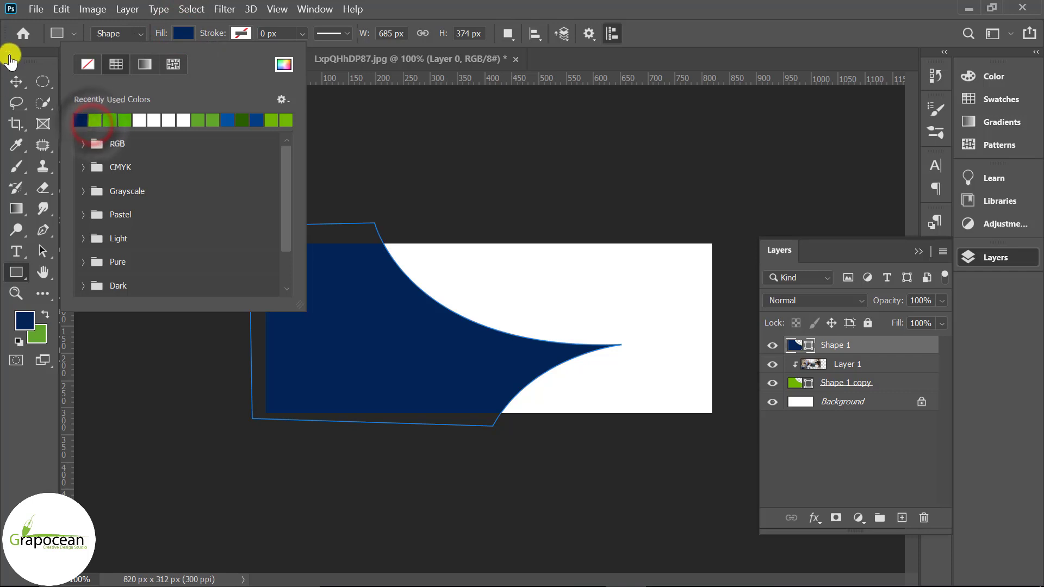
key(Return)
Set the navy shape's opacity to 79% and add a new layer for the next shape.
click(16, 82)
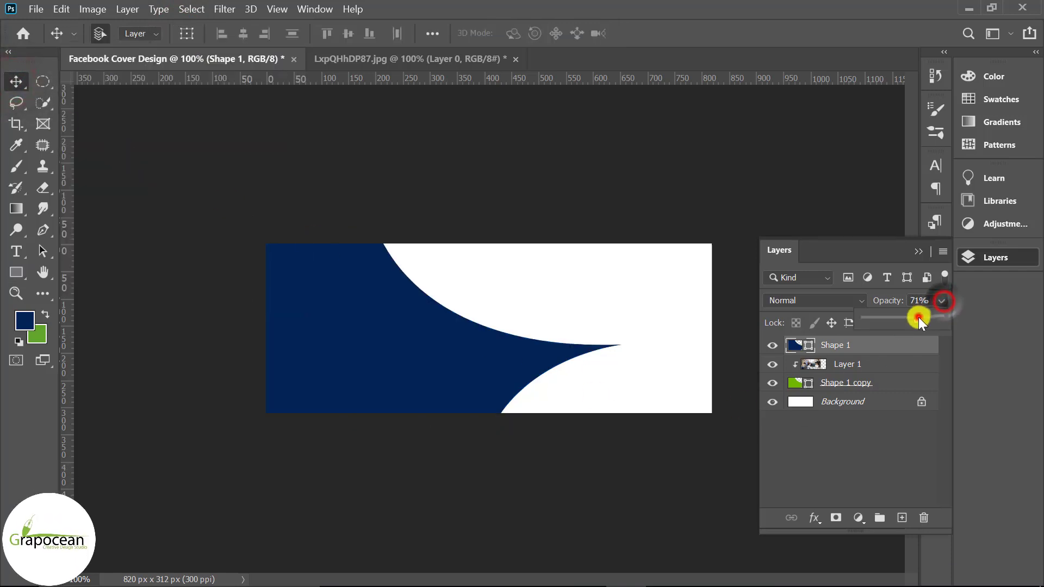
drag(919, 318, 925, 314)
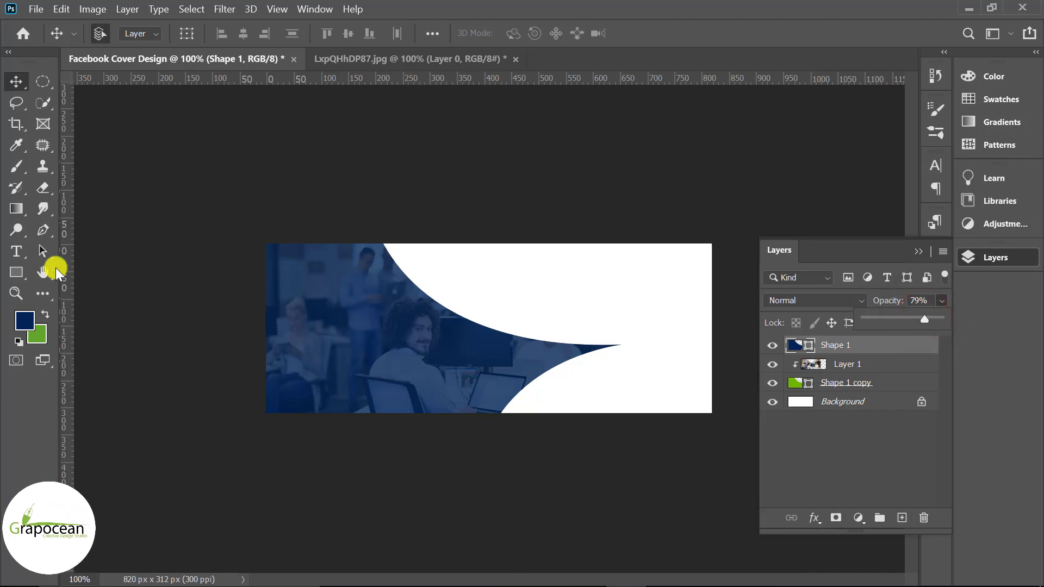
click(43, 230)
click(902, 517)
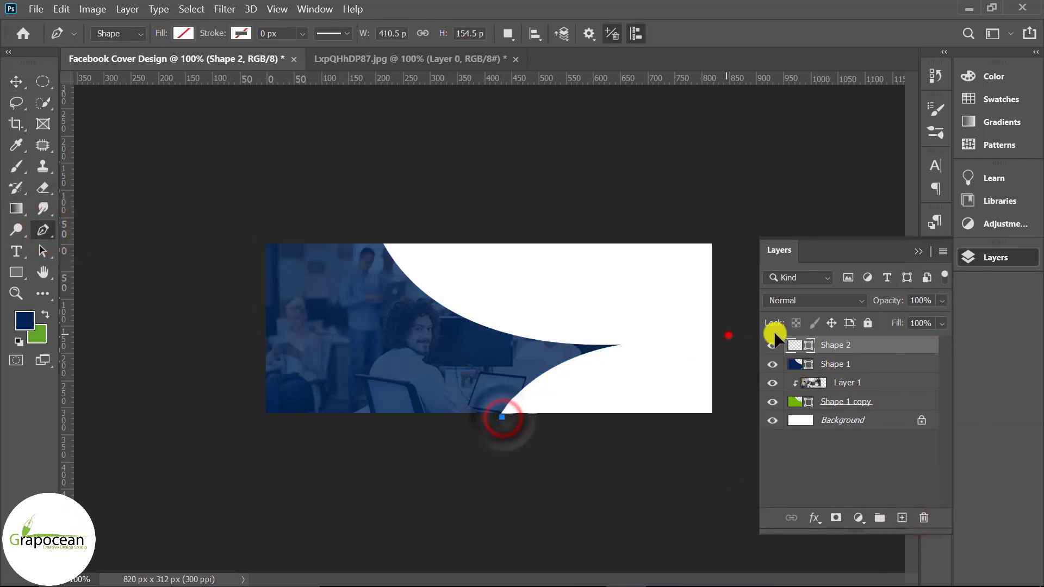
Draw a thin curved swoosh path along the lower right edge of the banner.
drag(726, 334, 886, 334)
key(ctrl+minus)
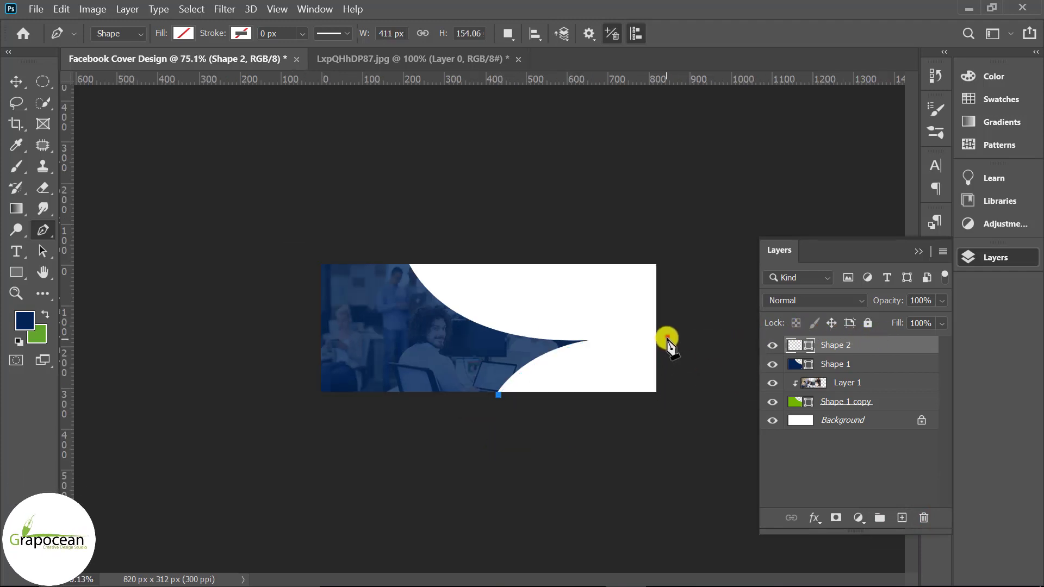
drag(768, 336, 800, 344)
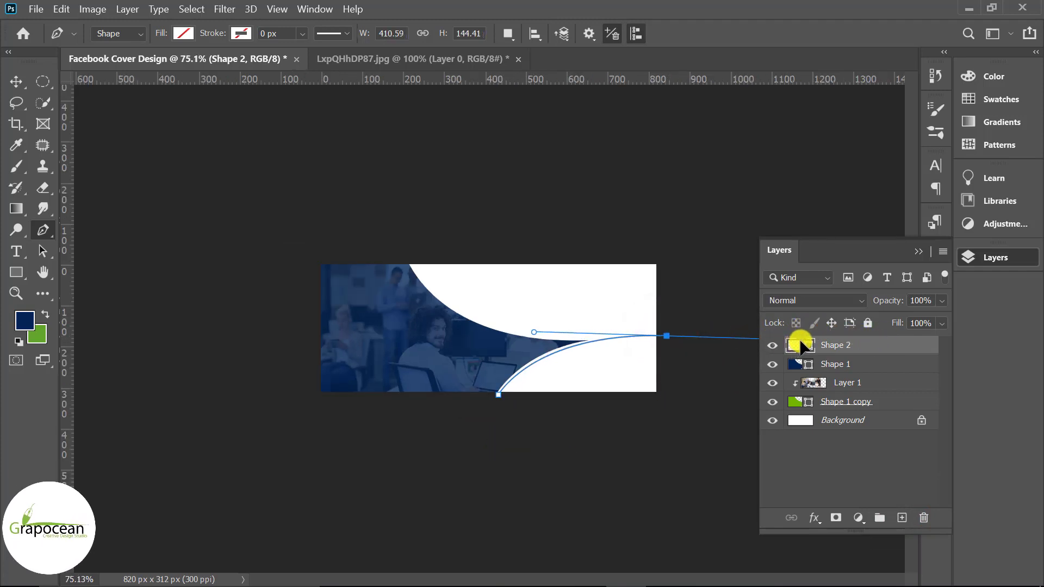
click(667, 349)
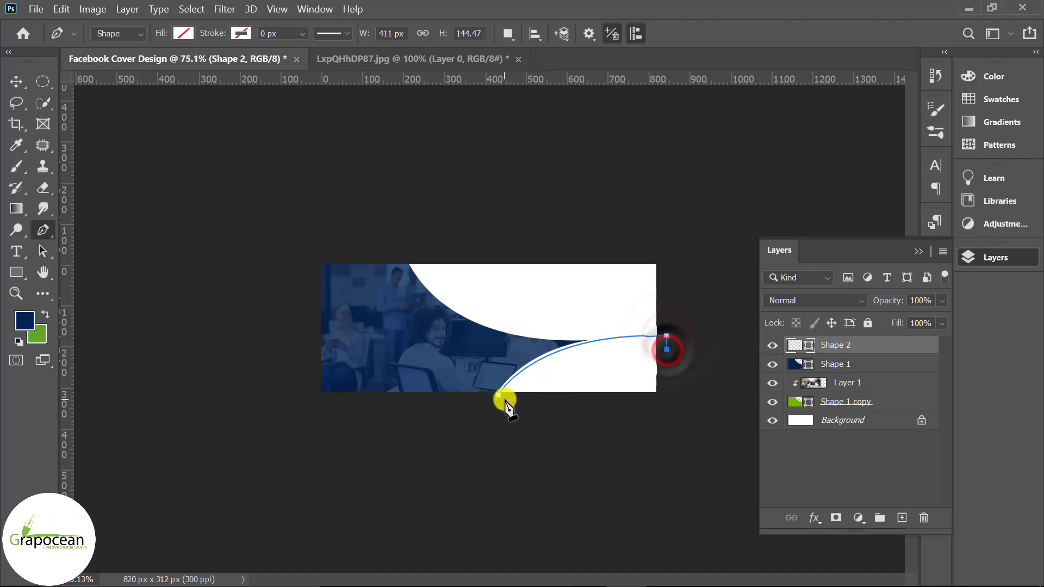
drag(499, 394, 443, 462)
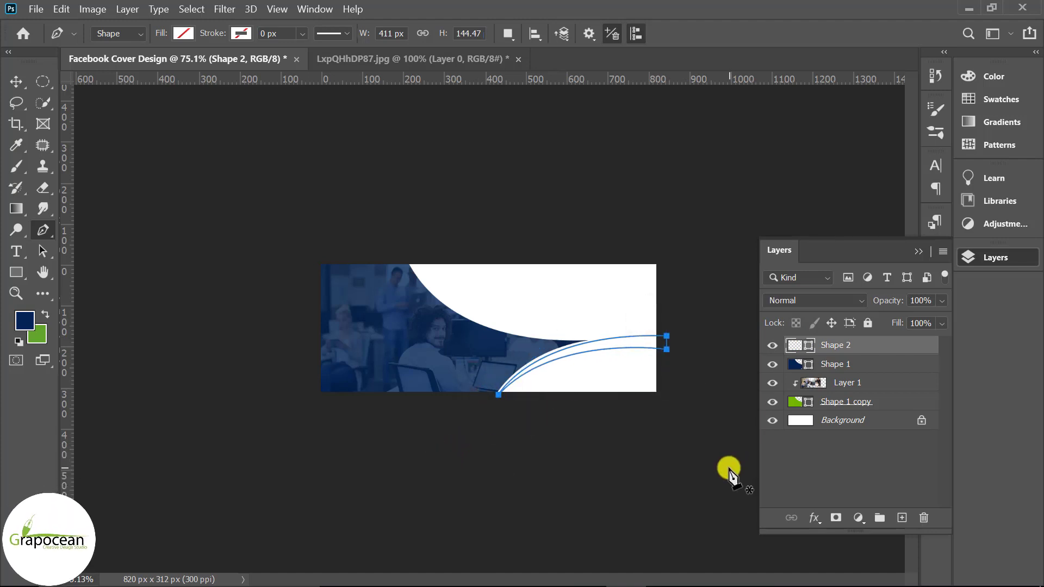
Fill the thin swoosh with the silver gradient preset.
click(179, 34)
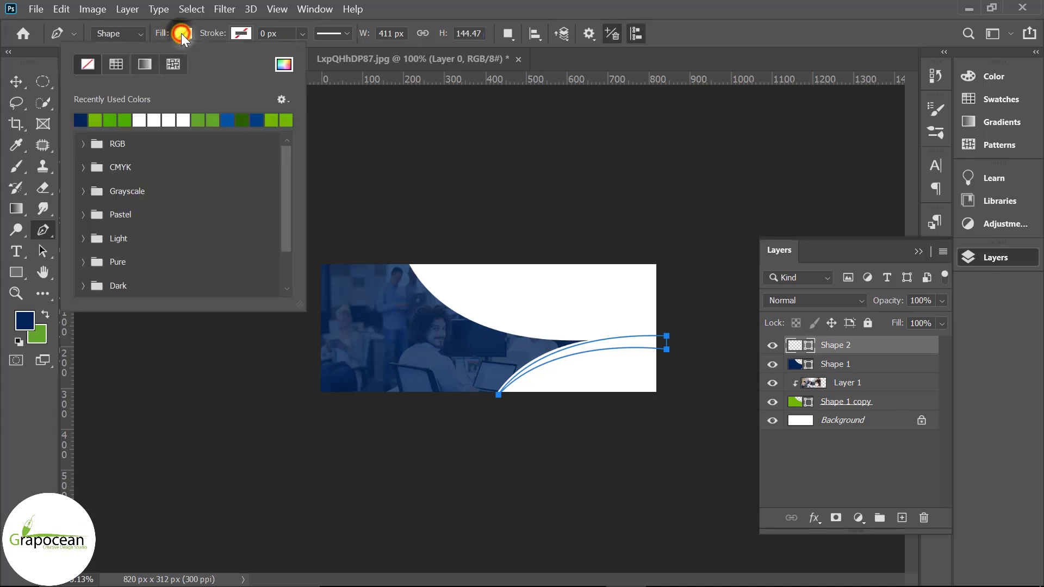
click(143, 63)
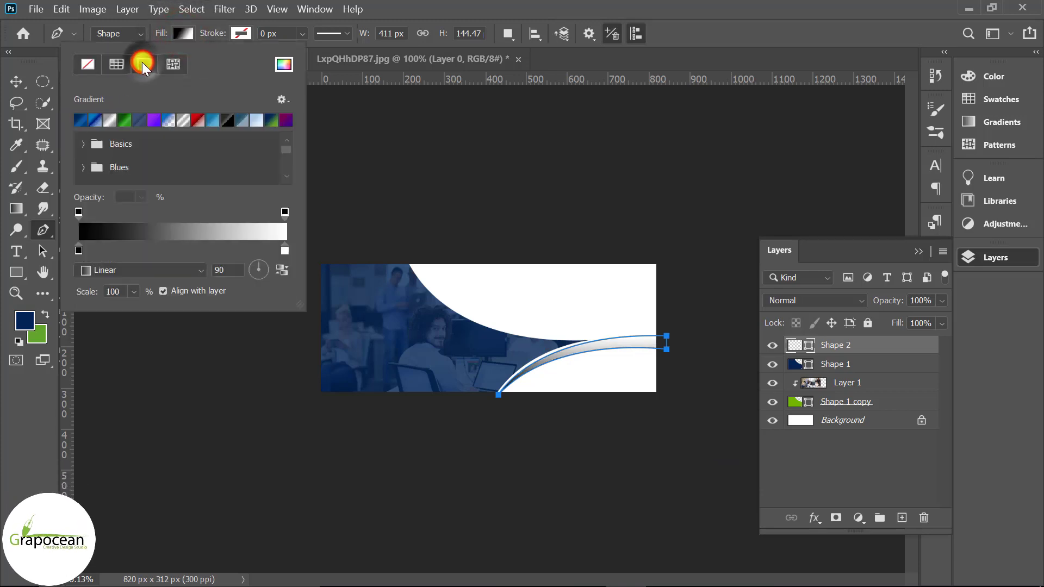
click(81, 121)
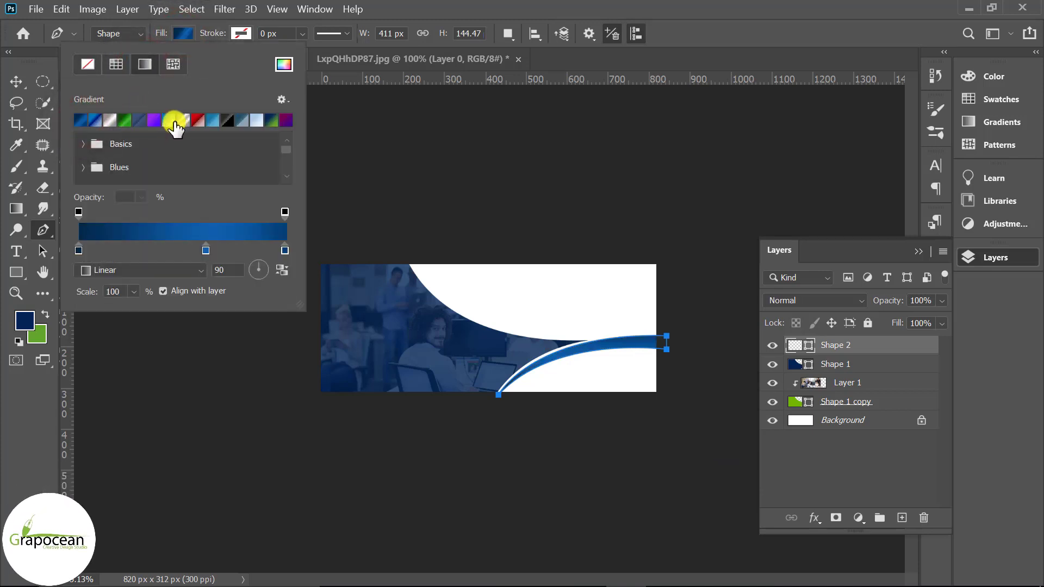
click(111, 121)
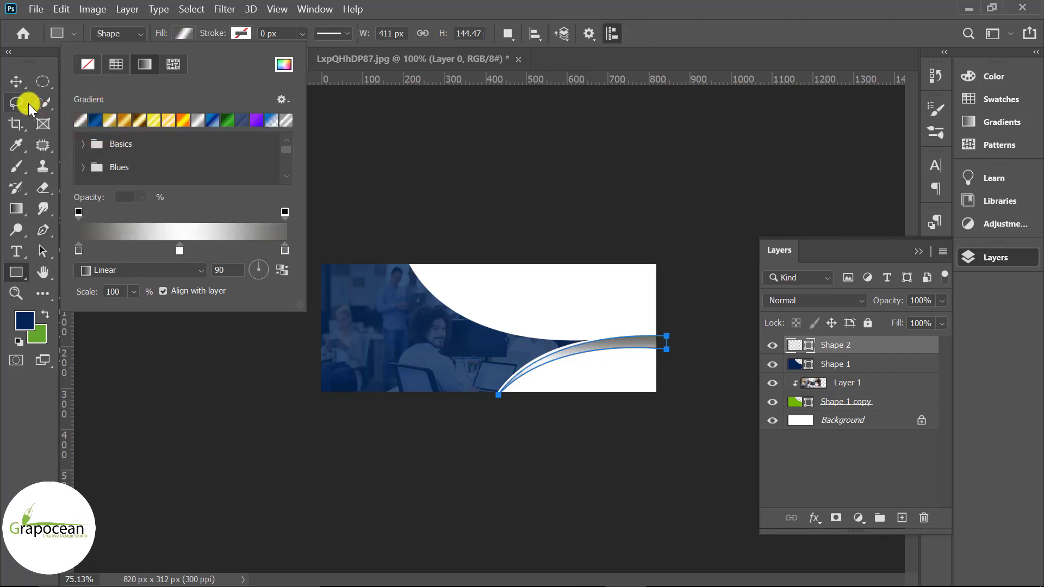
click(15, 81)
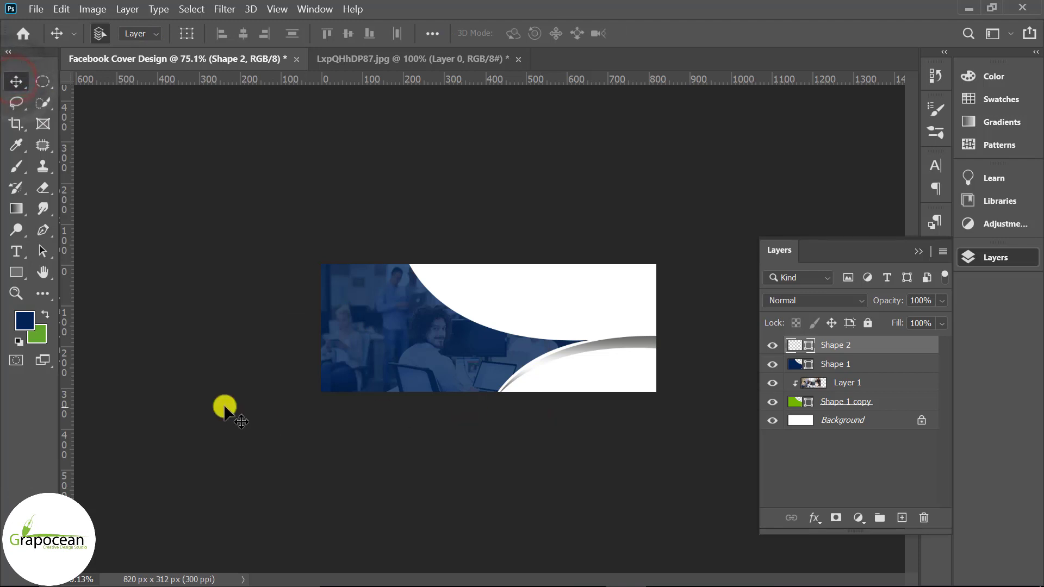
Draw a closed curved shape in the bottom-right corner beneath the silver swoosh.
click(43, 230)
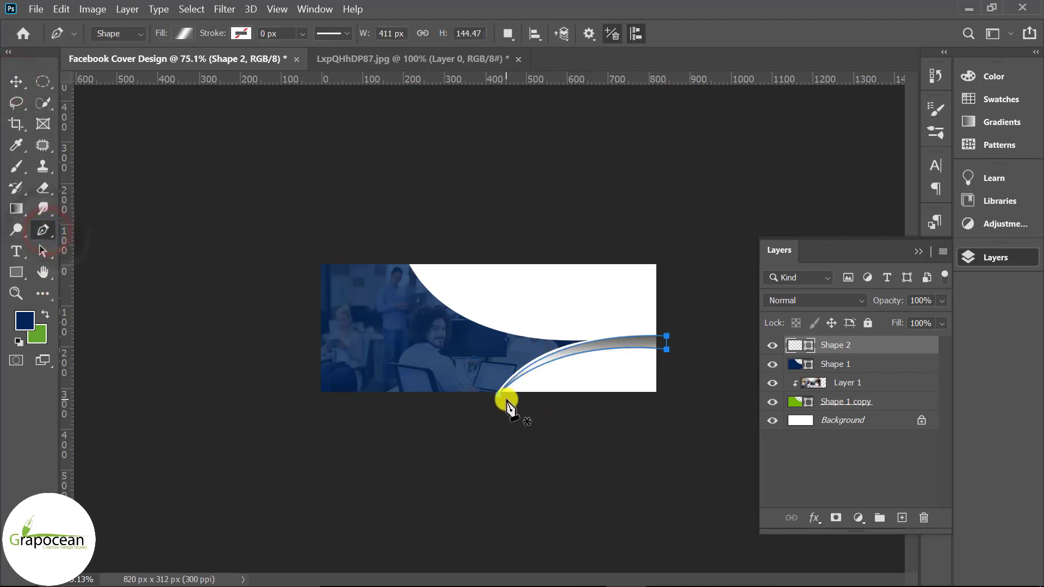
click(902, 517)
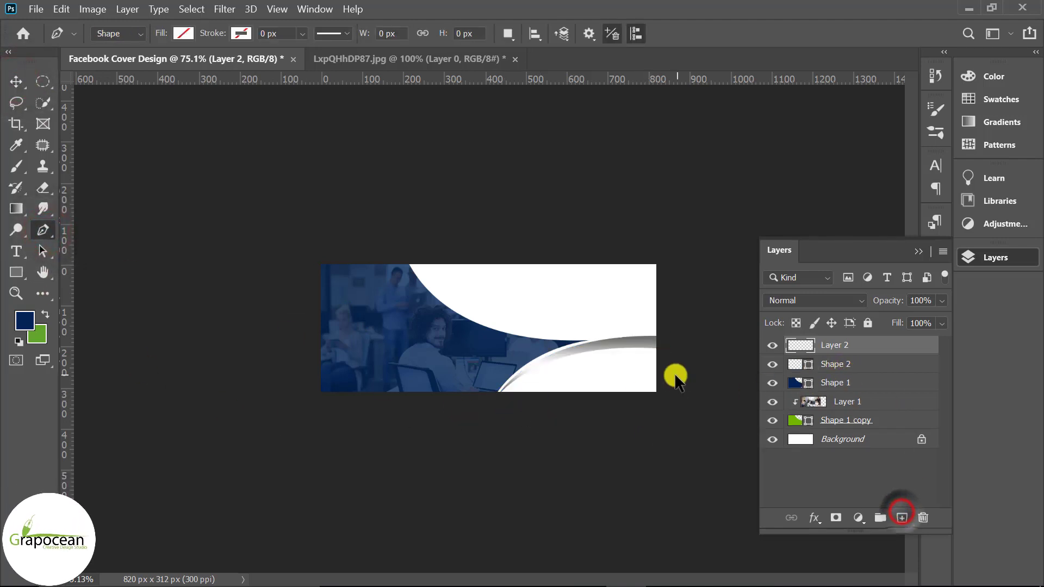
key(ctrl+plus)
click(696, 356)
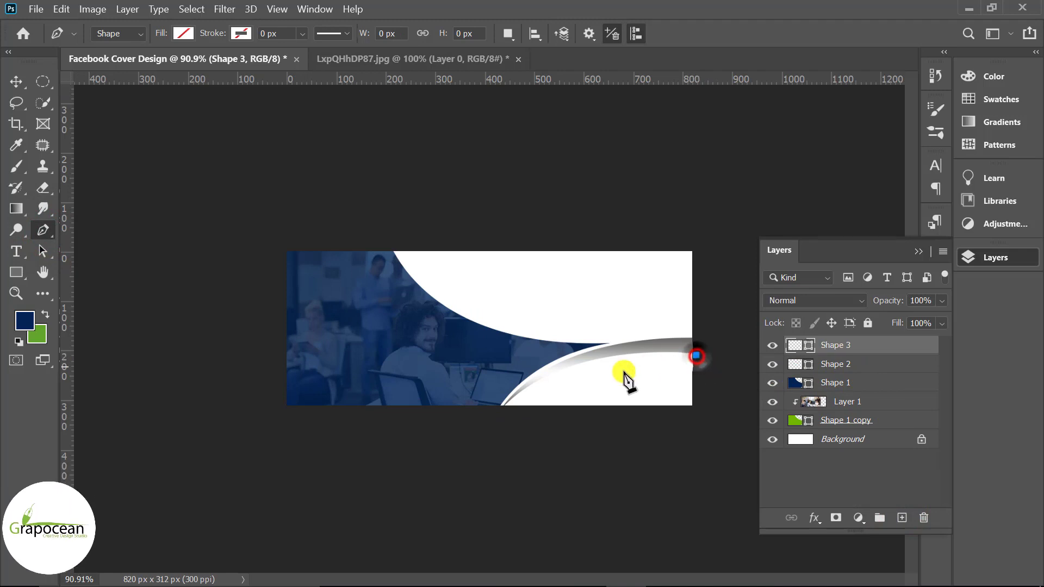
drag(462, 477, 456, 481)
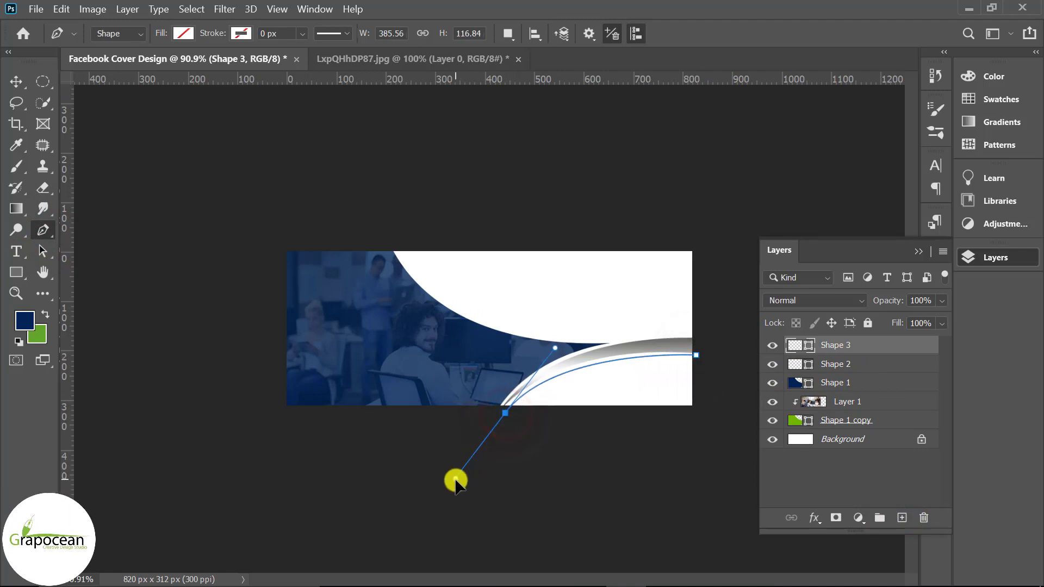
click(707, 412)
click(696, 355)
Fill the corner shape with bright yellow (ffd200) from the colour picker.
click(194, 32)
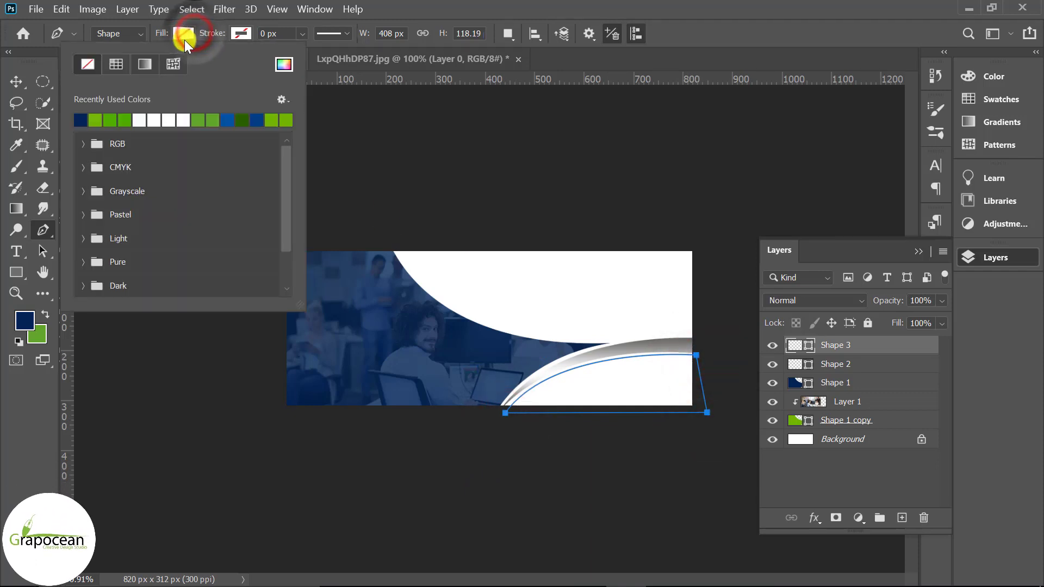
click(108, 120)
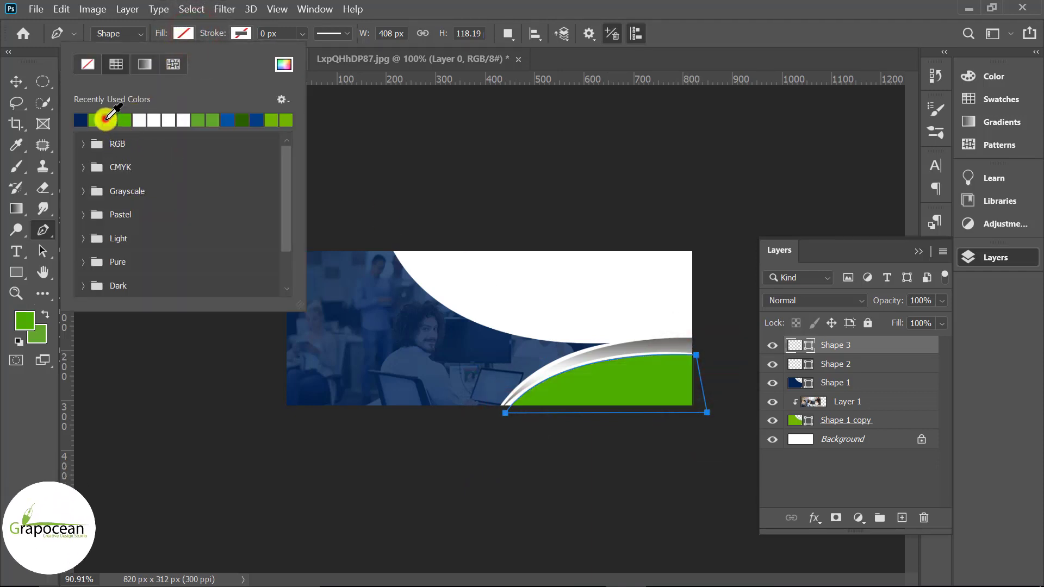
click(185, 33)
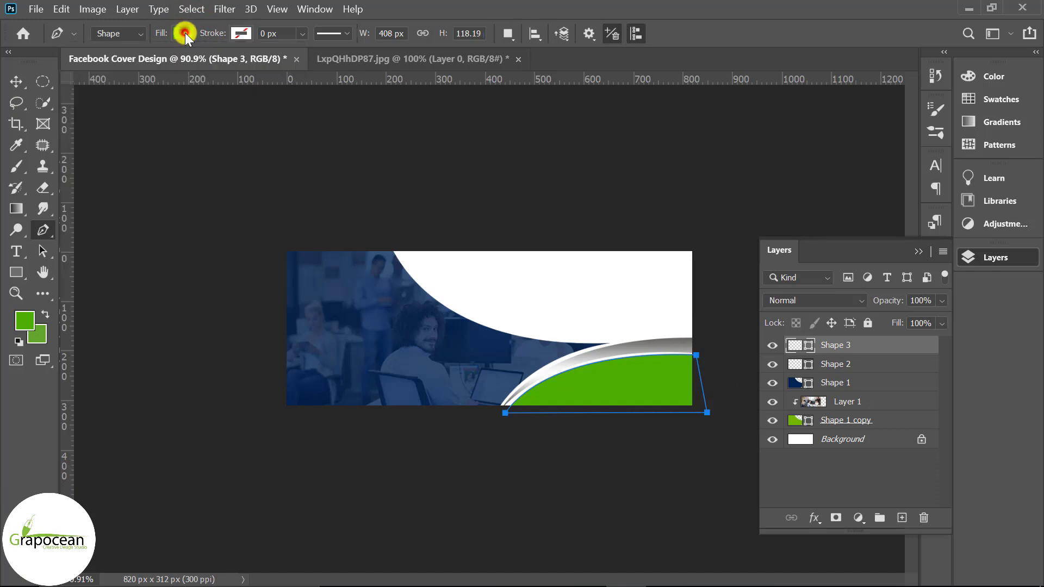
click(284, 64)
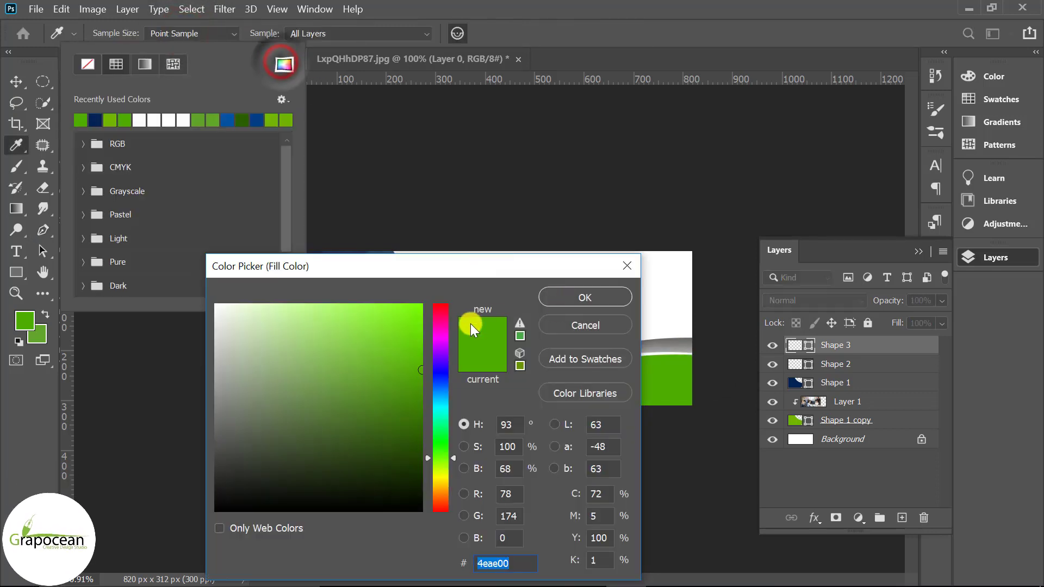
drag(441, 460, 442, 483)
click(420, 306)
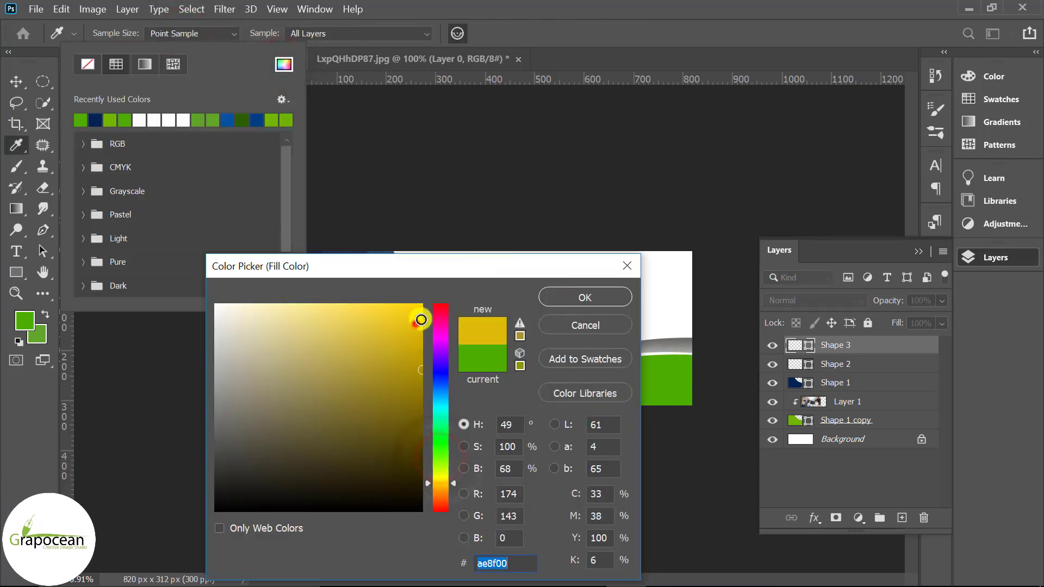
mouse_move(470, 278)
mouse_down()
mouse_move(676, 459)
mouse_move(520, 326)
mouse_up()
click(635, 366)
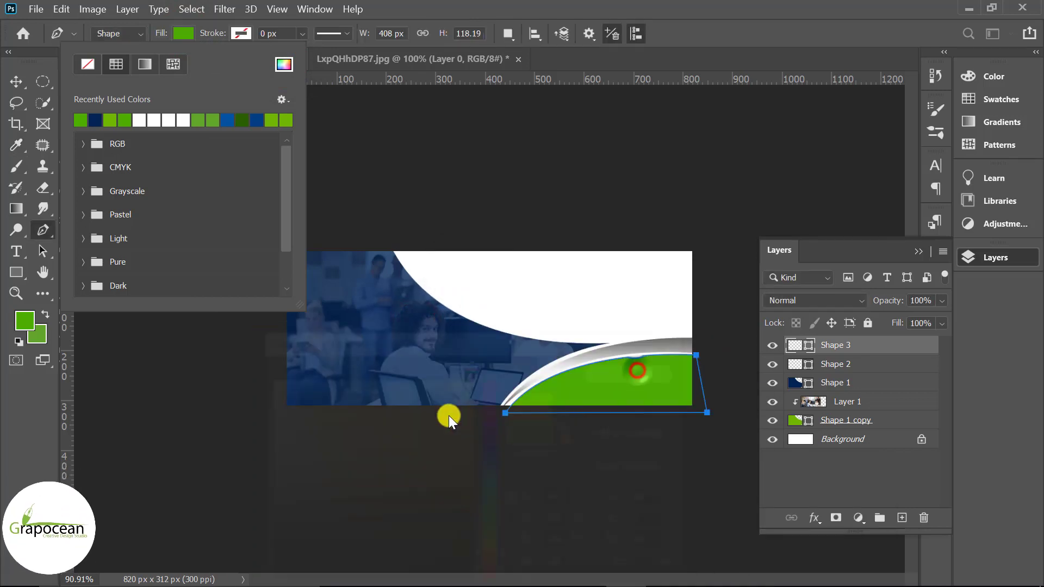
click(22, 83)
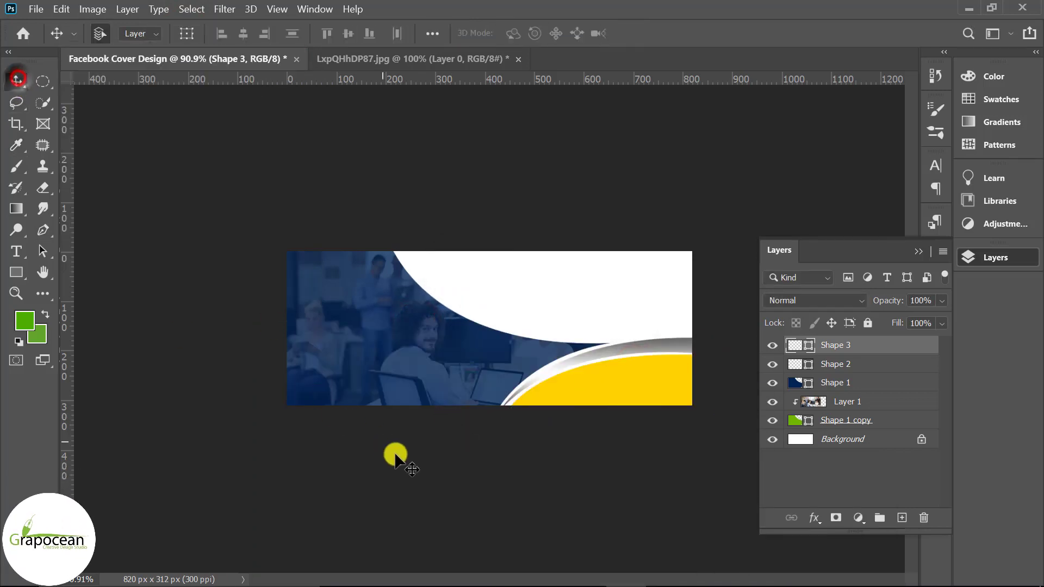
click(838, 383)
Add a new layer and select a smaller halftone brush.
click(902, 518)
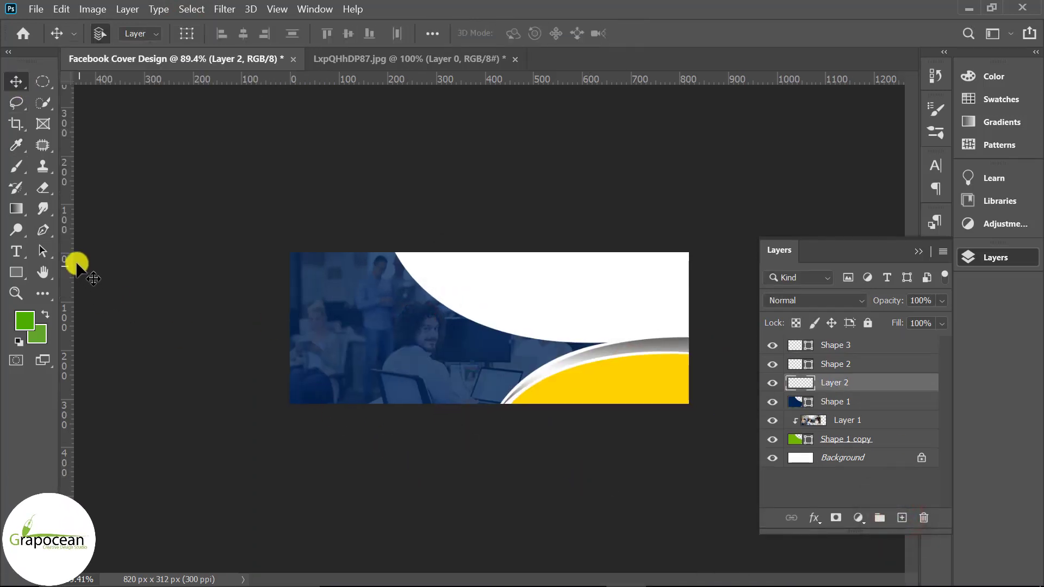
right_click(12, 170)
click(77, 165)
click(119, 33)
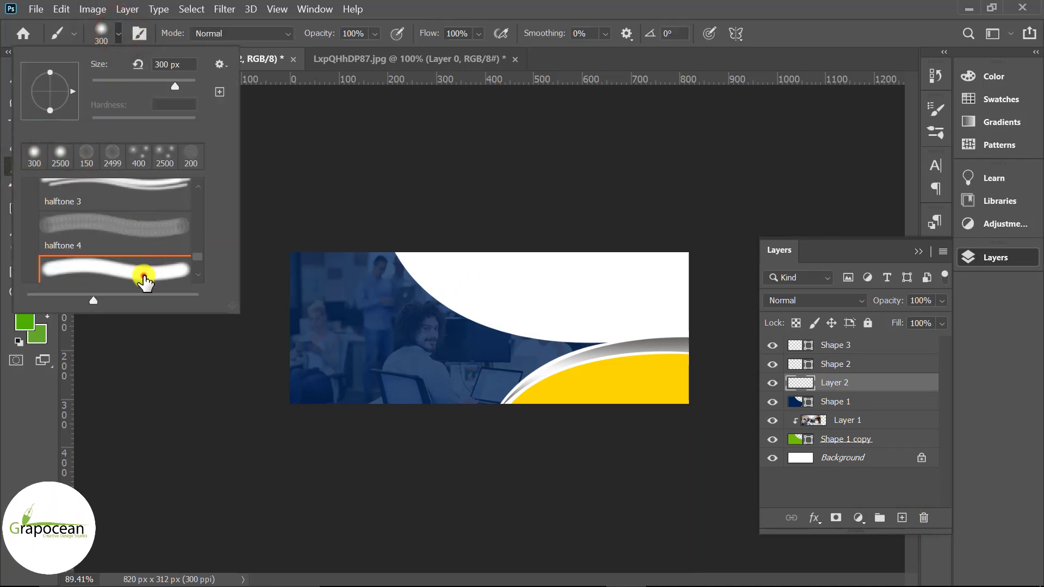
click(148, 269)
click(278, 358)
key(ctrl+z)
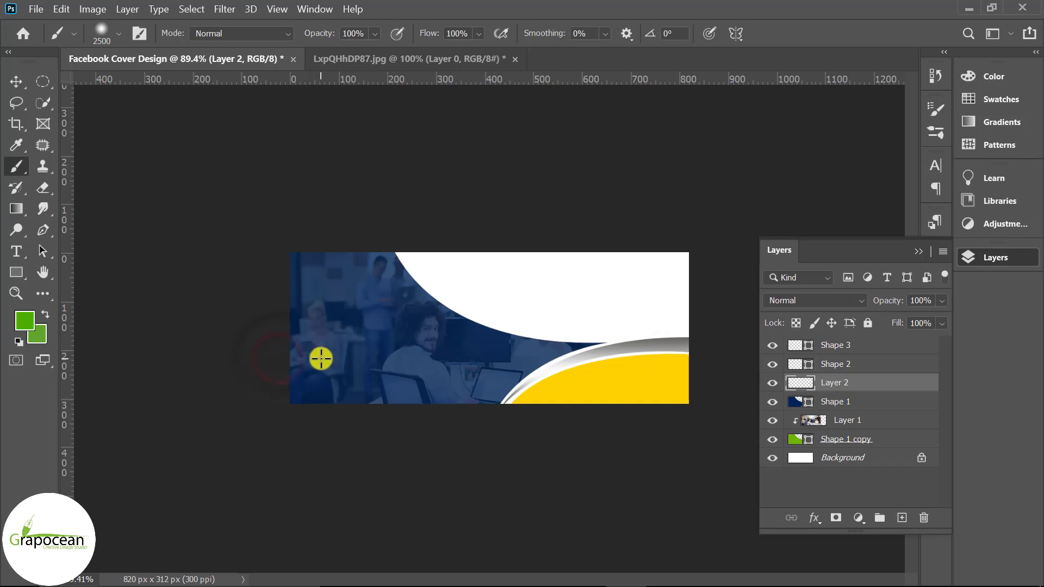
key(bracketleft)
key(bracketleft)
key(bracketleft)
key(bracketleft)
key(bracketleft)
key(bracketleft)
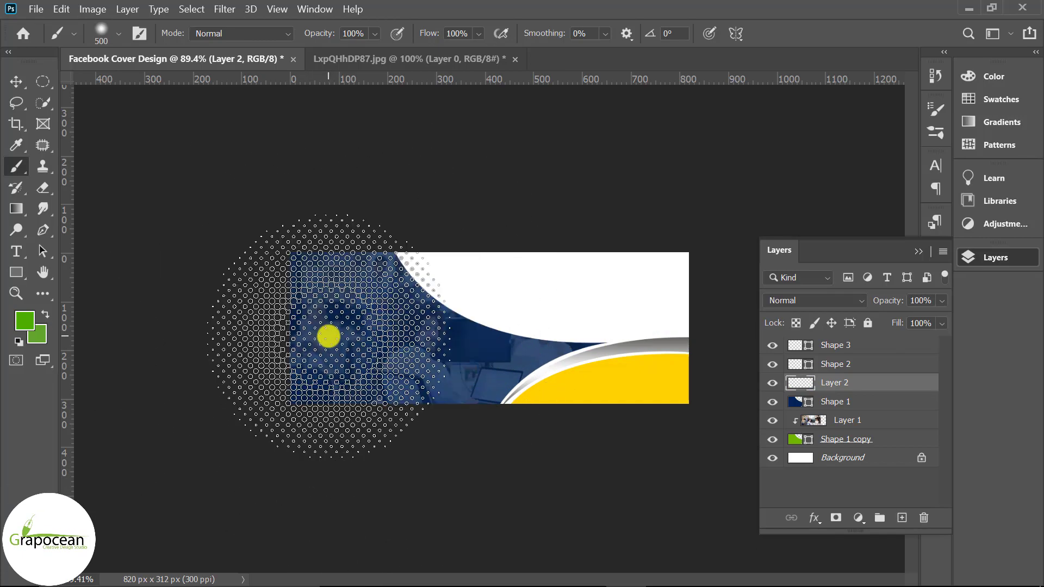
key(bracketleft)
key(bracketleft)
key(bracketleft)
key(bracketleft)
key(bracketleft)
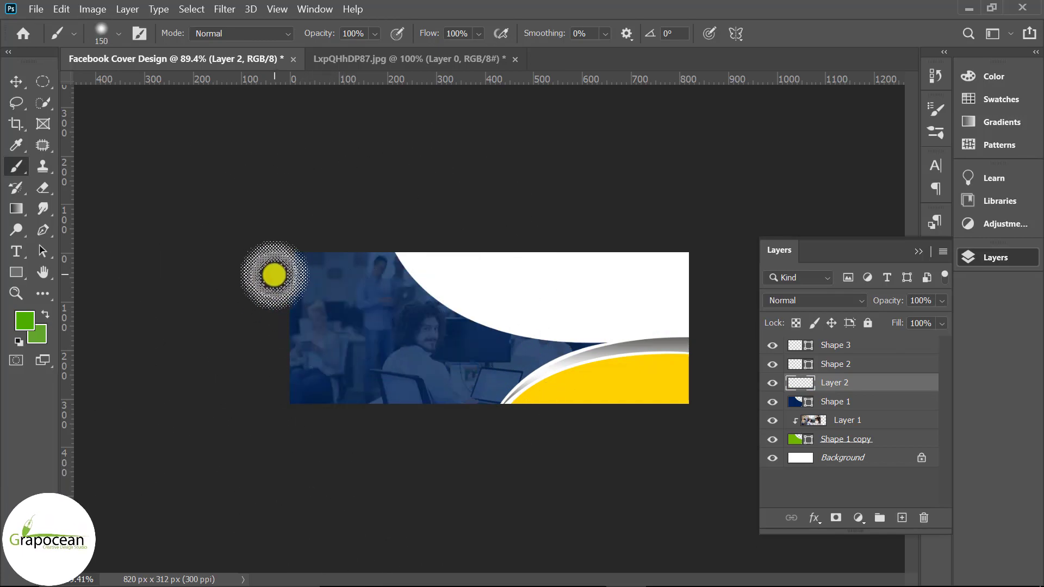
Paint halftone dots down the cover's left edge to the lower-left corner.
scroll(263, 319, up, 1)
scroll(218, 283, up, 2)
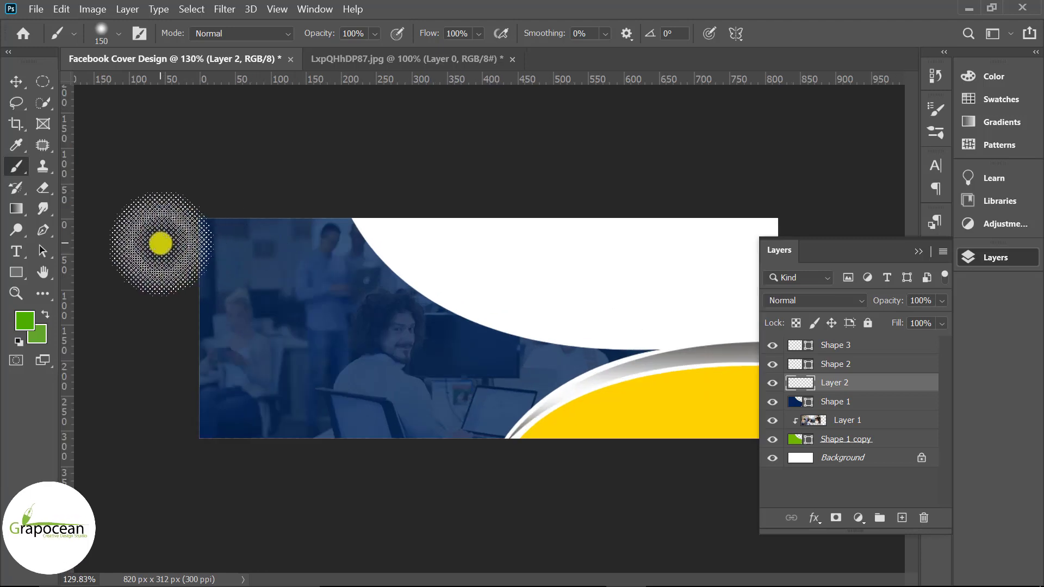
drag(157, 232, 161, 292)
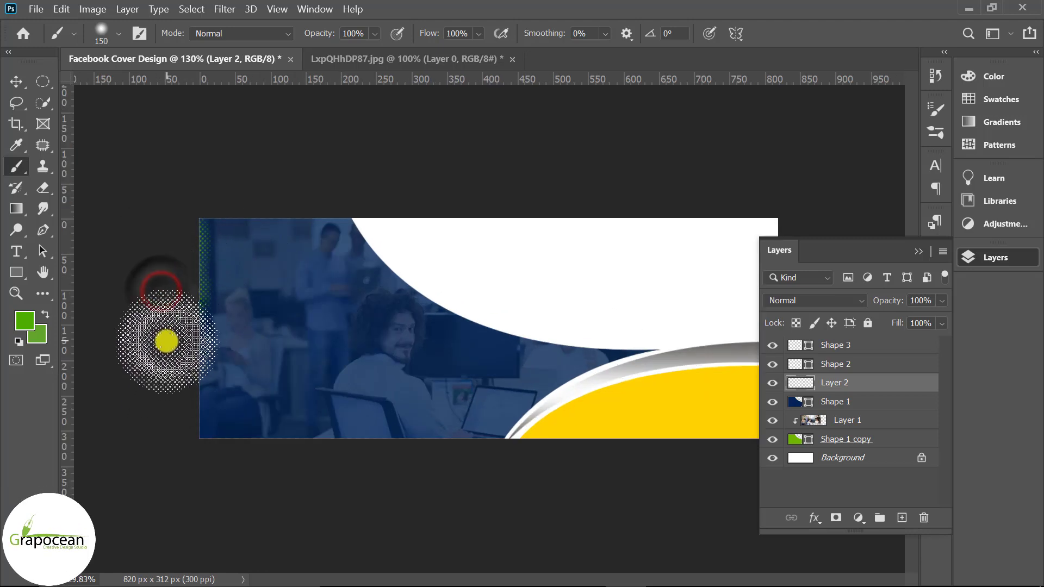
click(161, 339)
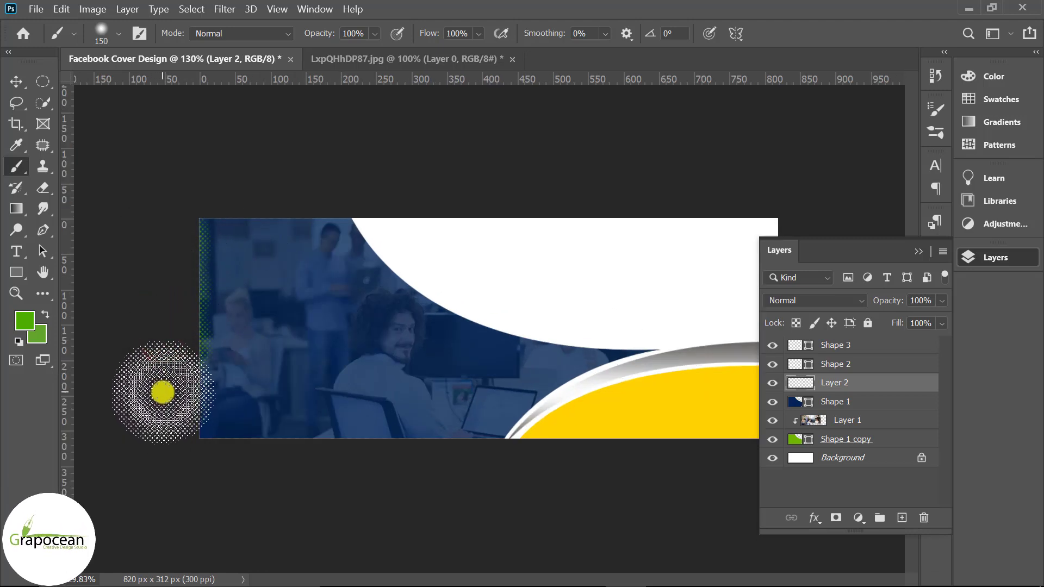
click(159, 390)
click(162, 438)
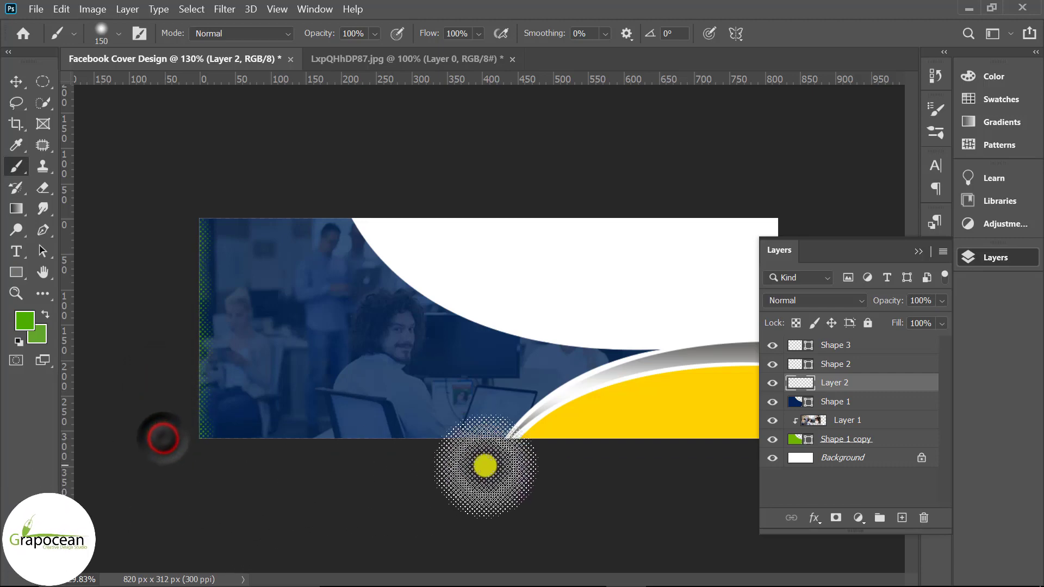
Give the dots layer a white Color Overlay layer style.
right_click(885, 391)
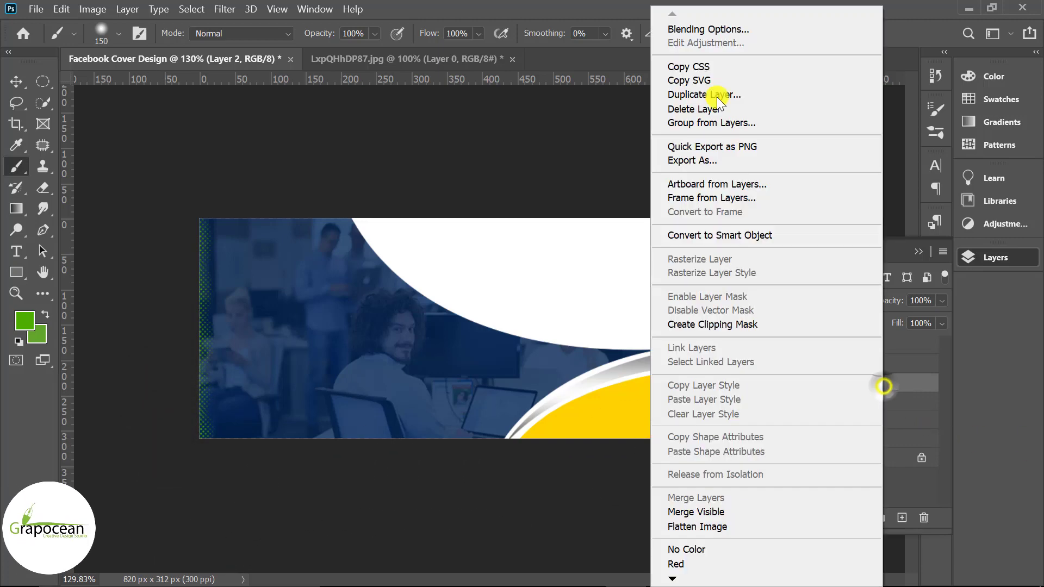
click(694, 28)
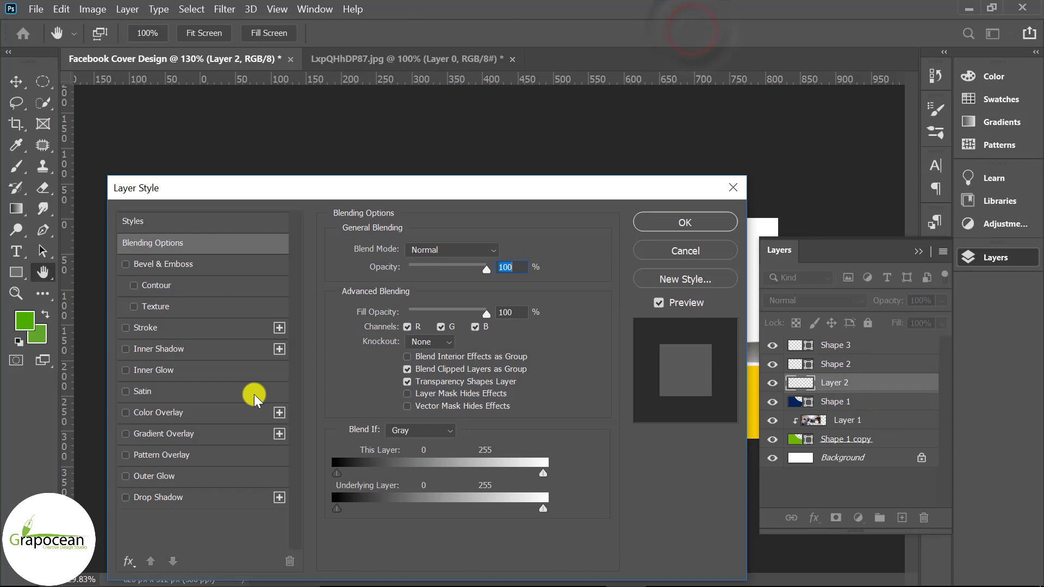
click(163, 412)
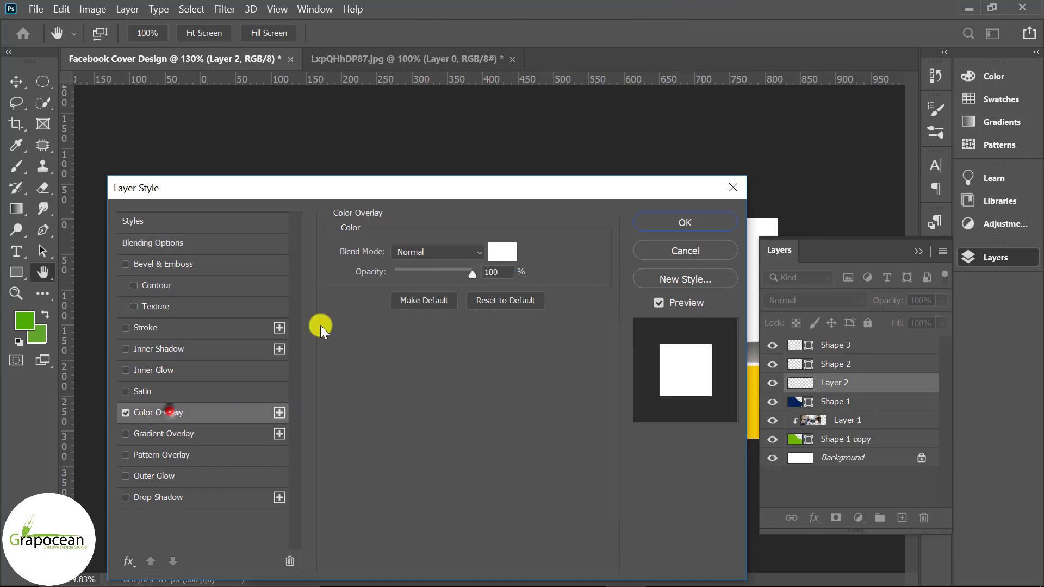
drag(397, 191, 596, 368)
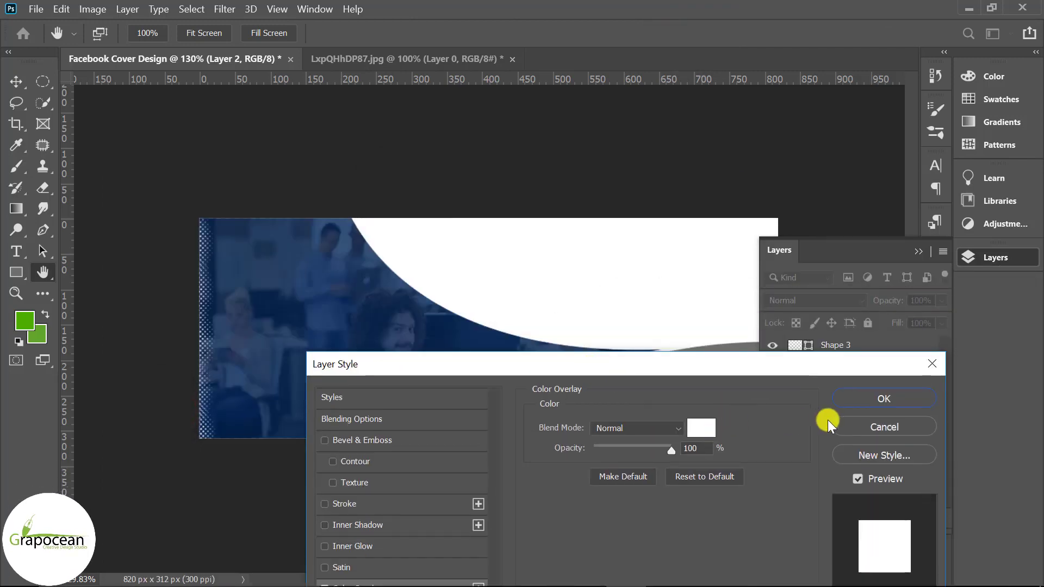
click(882, 399)
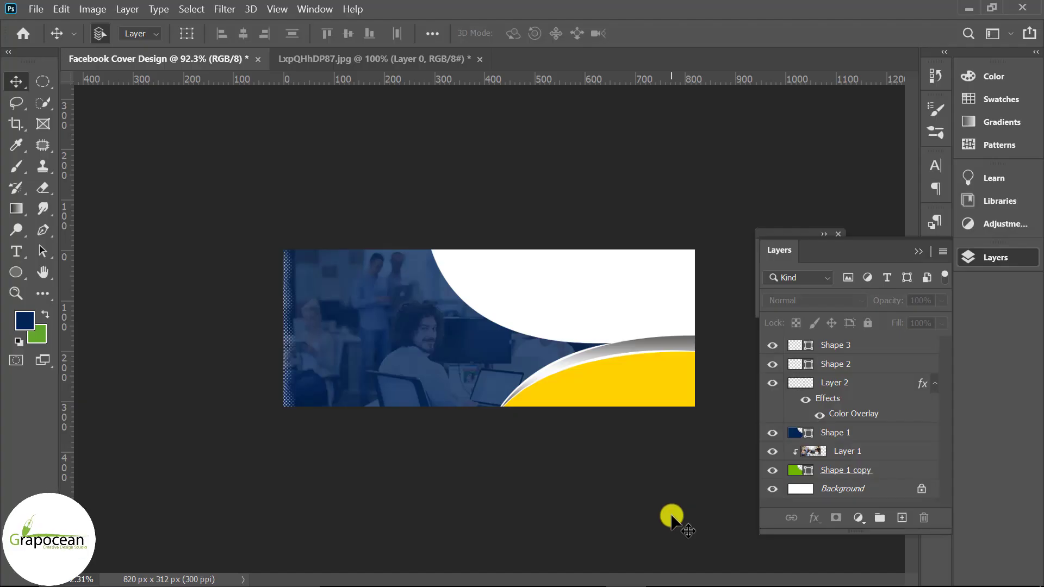
Draw a thin curved band along the white swoosh's edge and fill it navy.
click(43, 229)
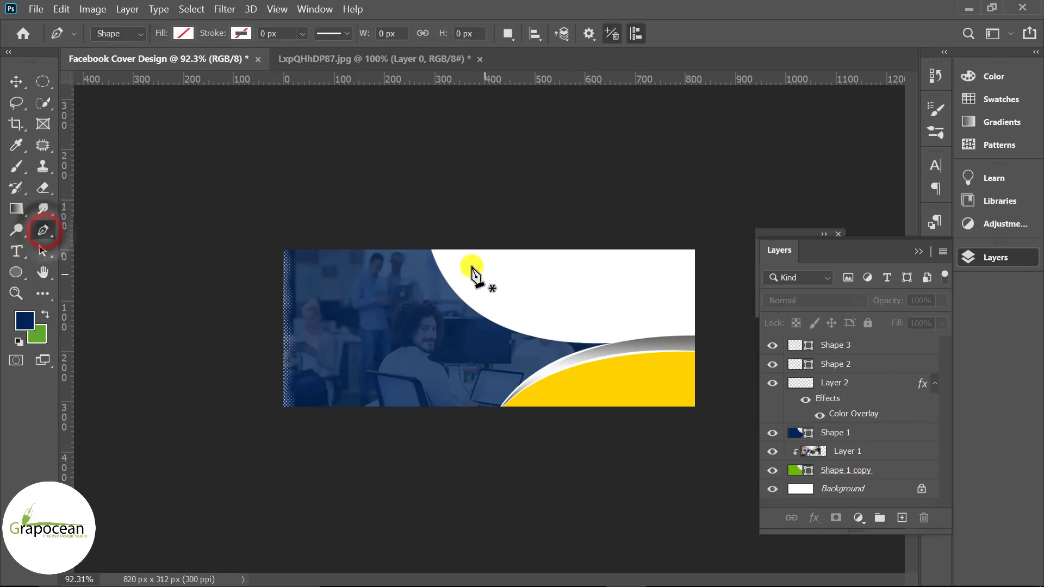
click(435, 239)
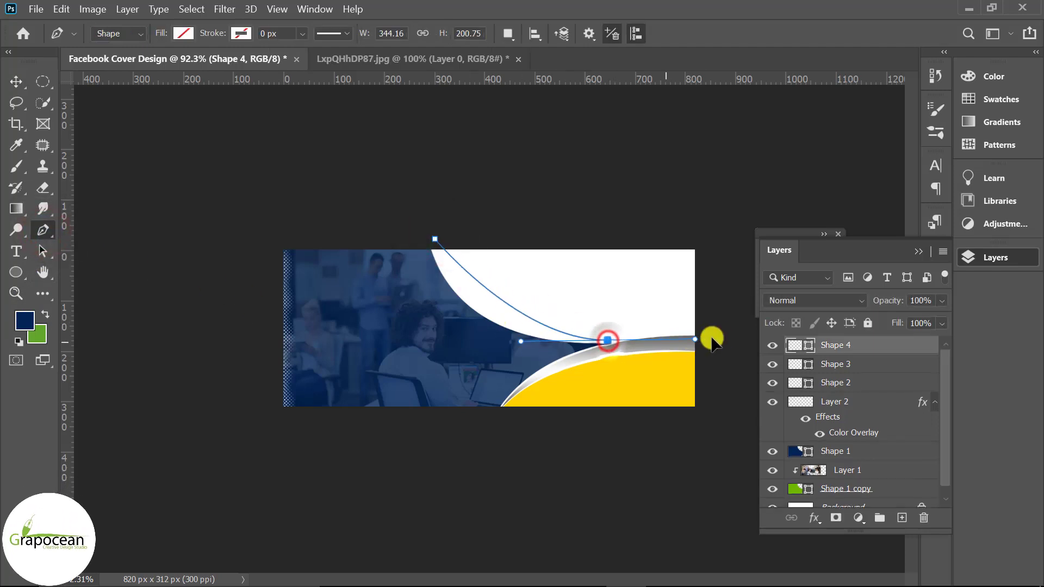
drag(713, 340, 748, 337)
key(ctrl+plus)
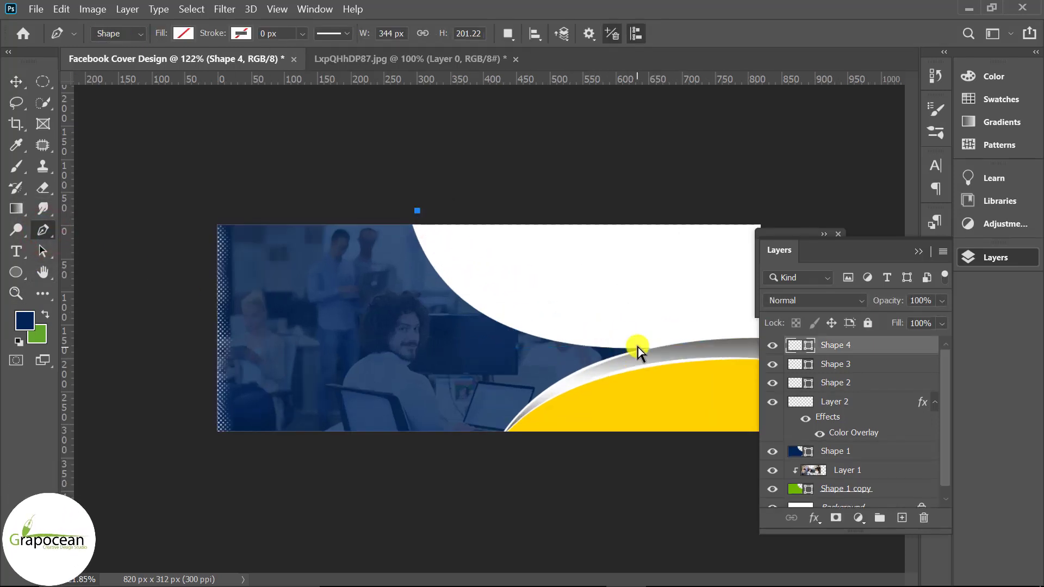
drag(648, 348, 832, 346)
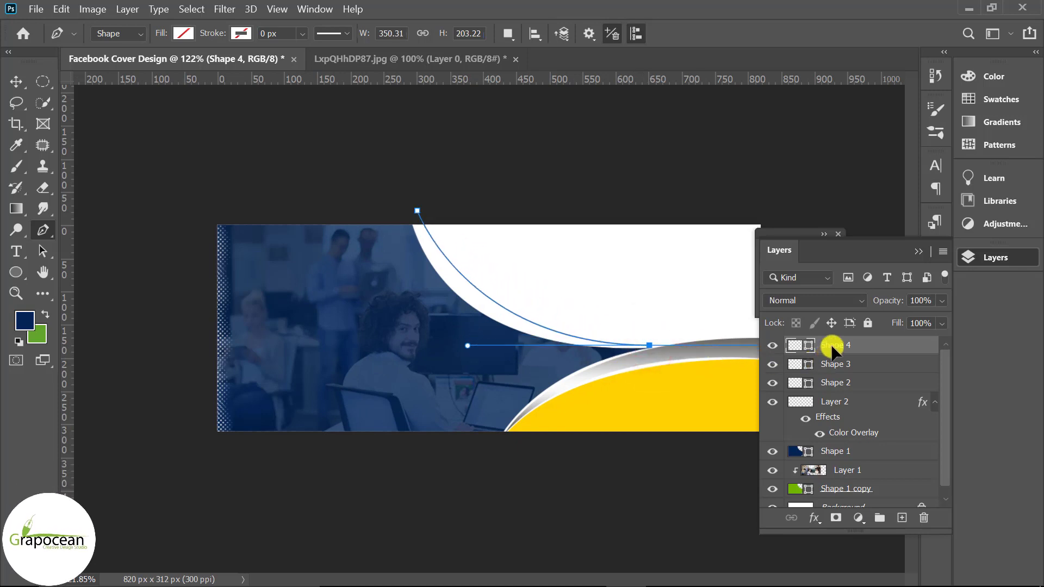
key(ctrl+minus)
drag(596, 342, 734, 345)
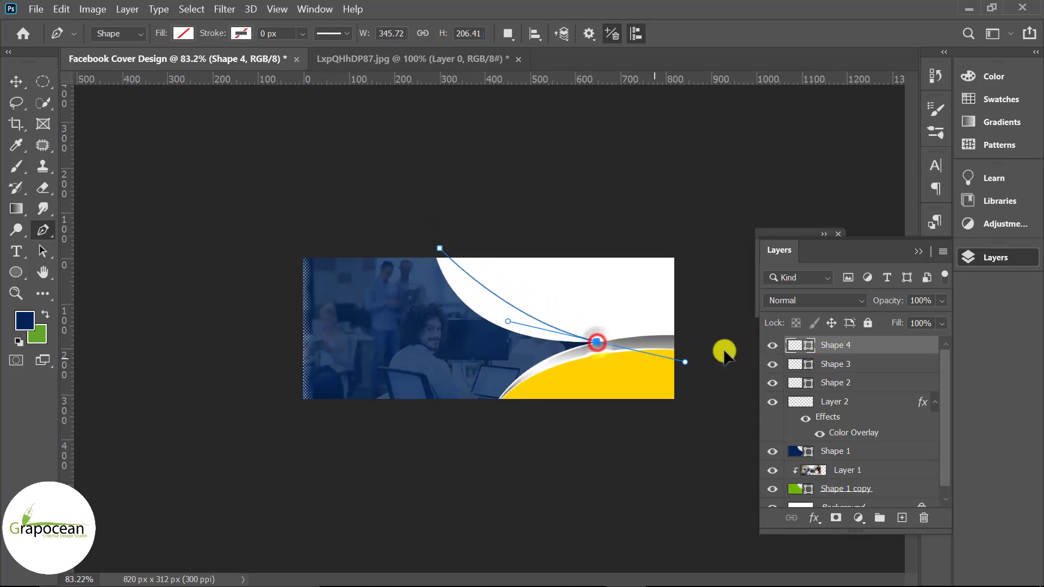
click(597, 342)
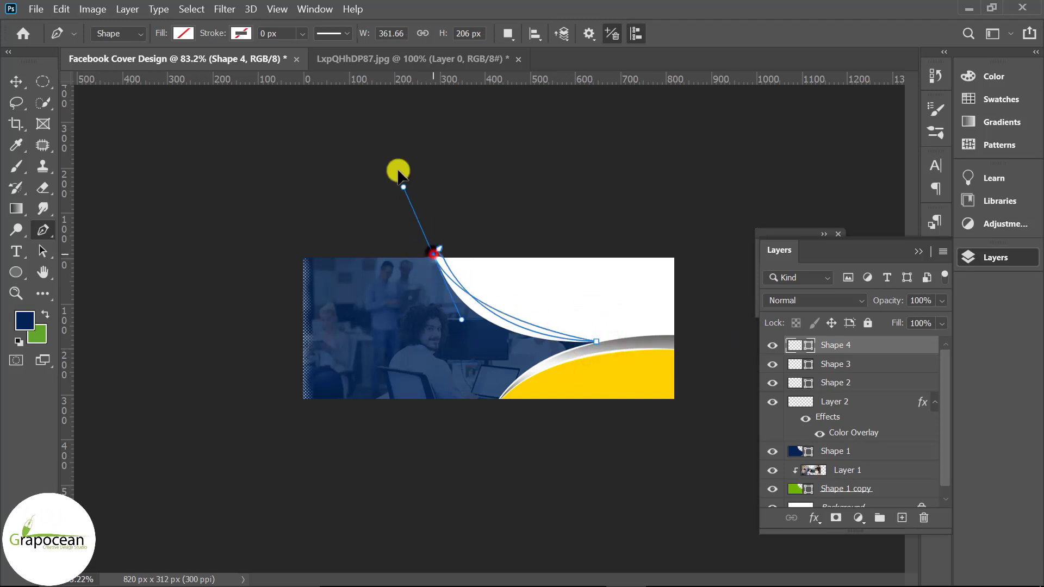
drag(398, 150, 398, 148)
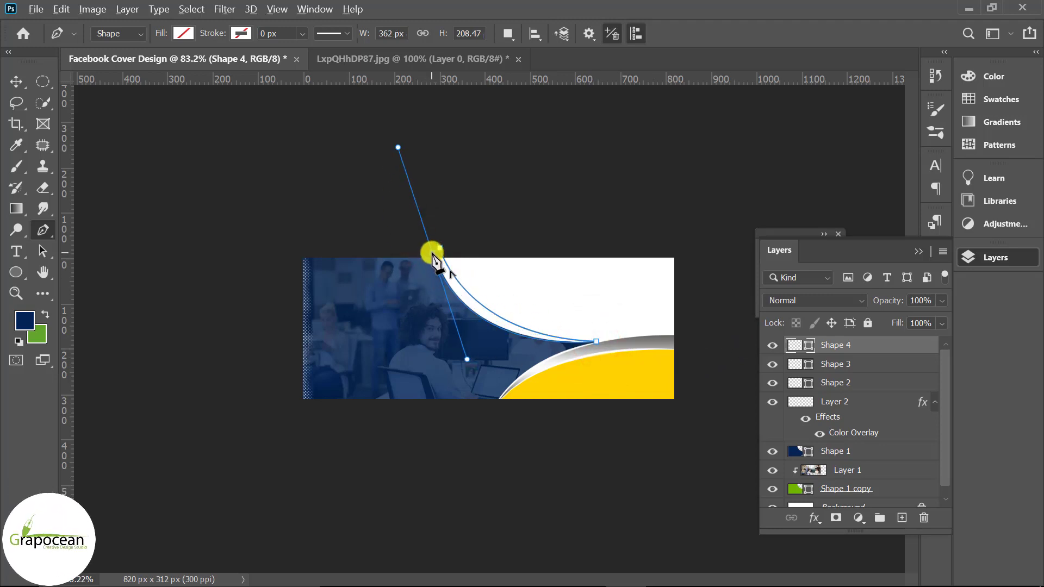
click(183, 34)
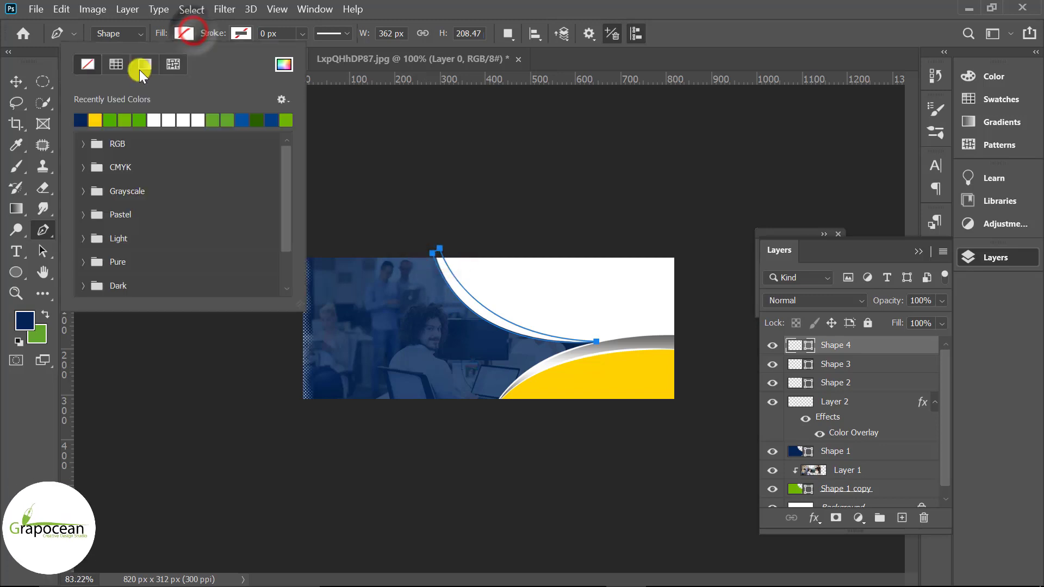
click(20, 81)
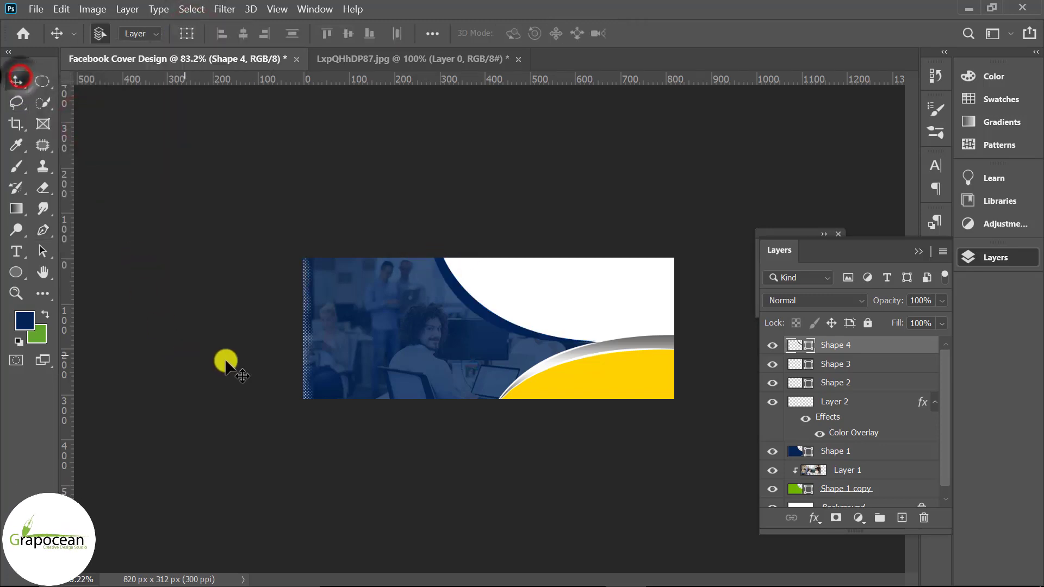
Enable a Gradient Overlay on Shape 4 and expand the Blues gradient presets.
right_click(843, 348)
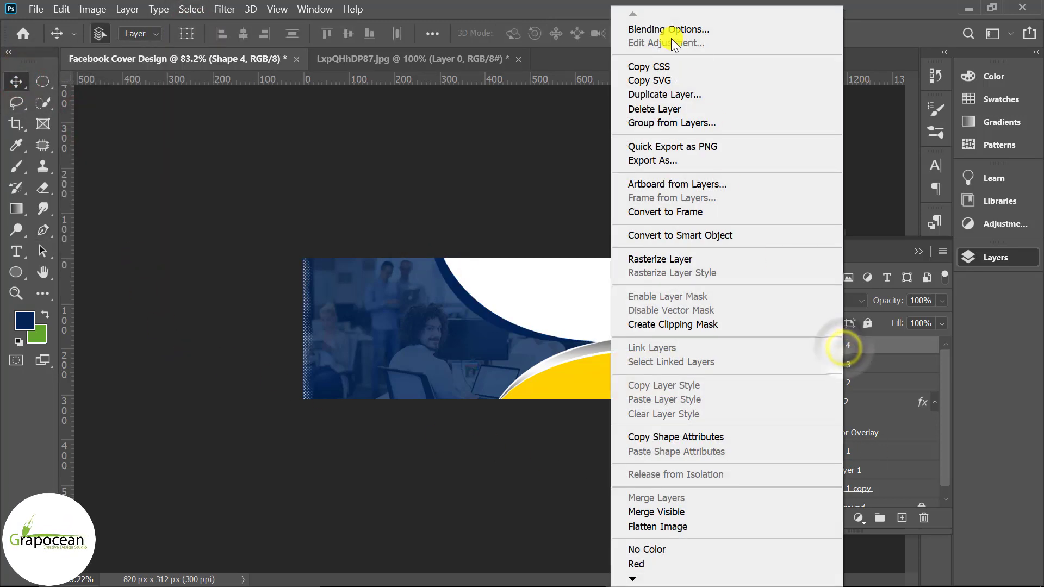
click(669, 30)
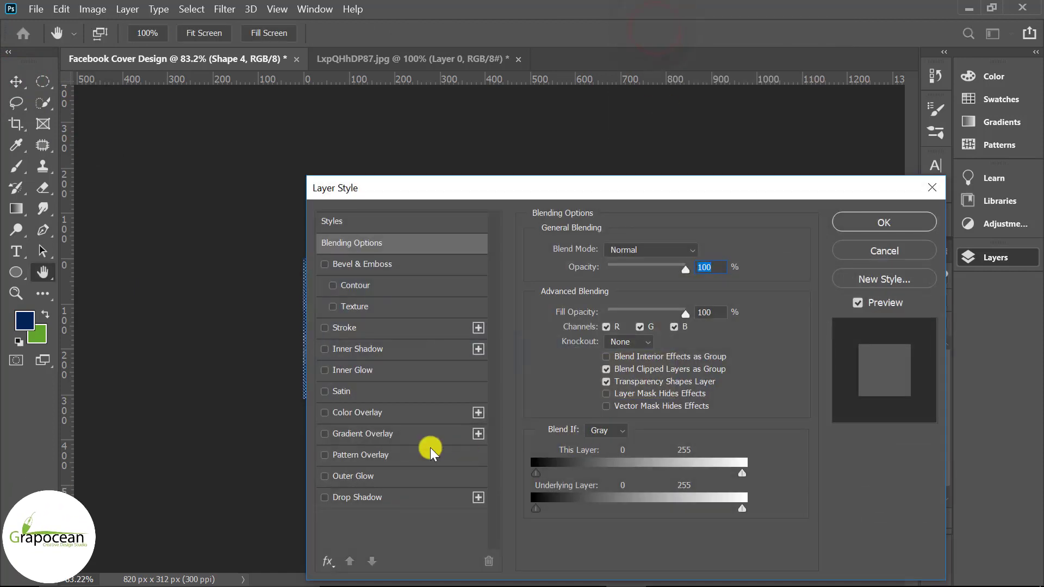
click(375, 433)
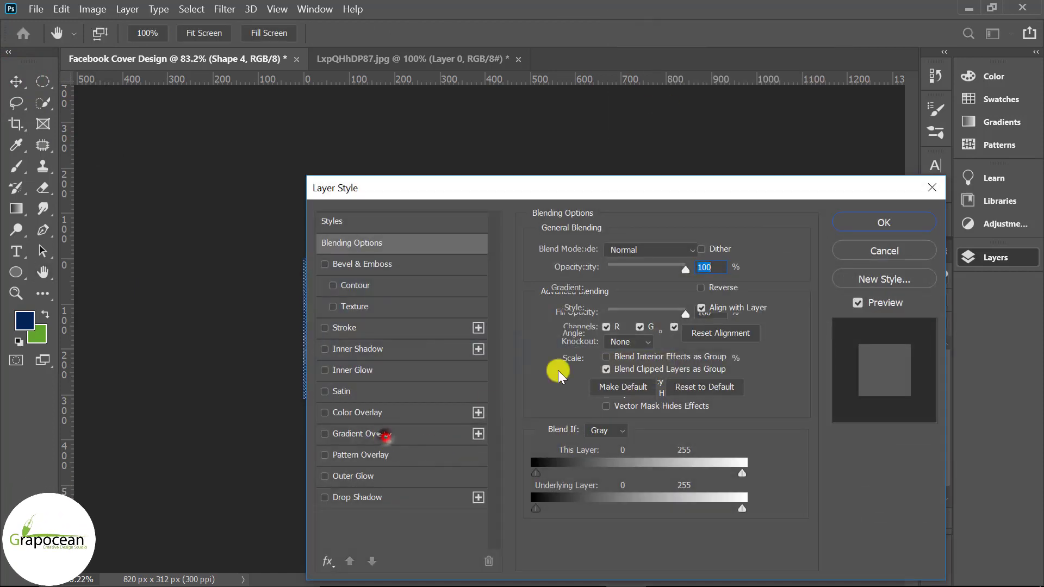
mouse_move(550, 194)
mouse_down()
mouse_move(841, 206)
mouse_move(811, 215)
mouse_up()
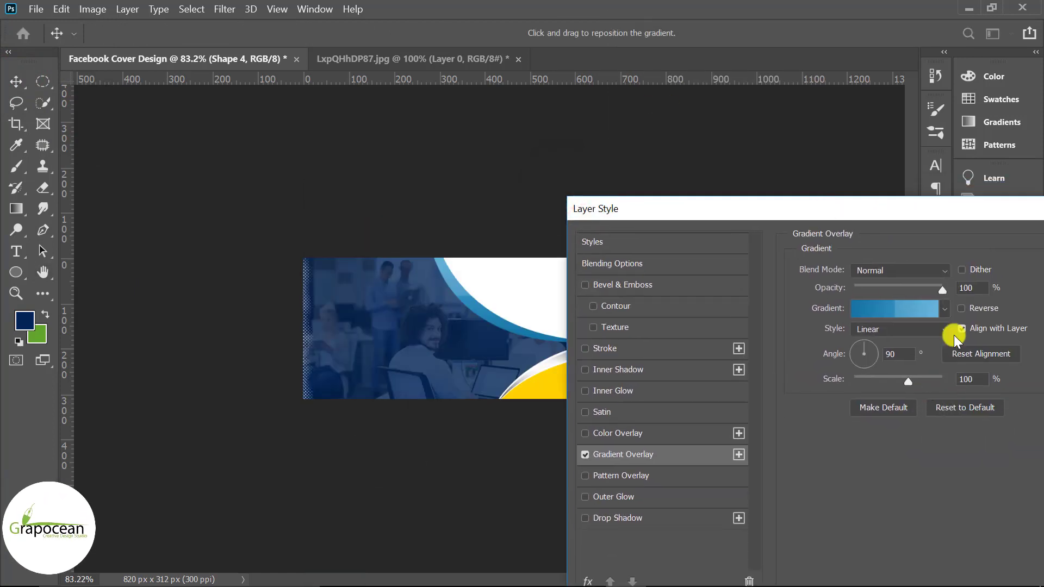
click(942, 308)
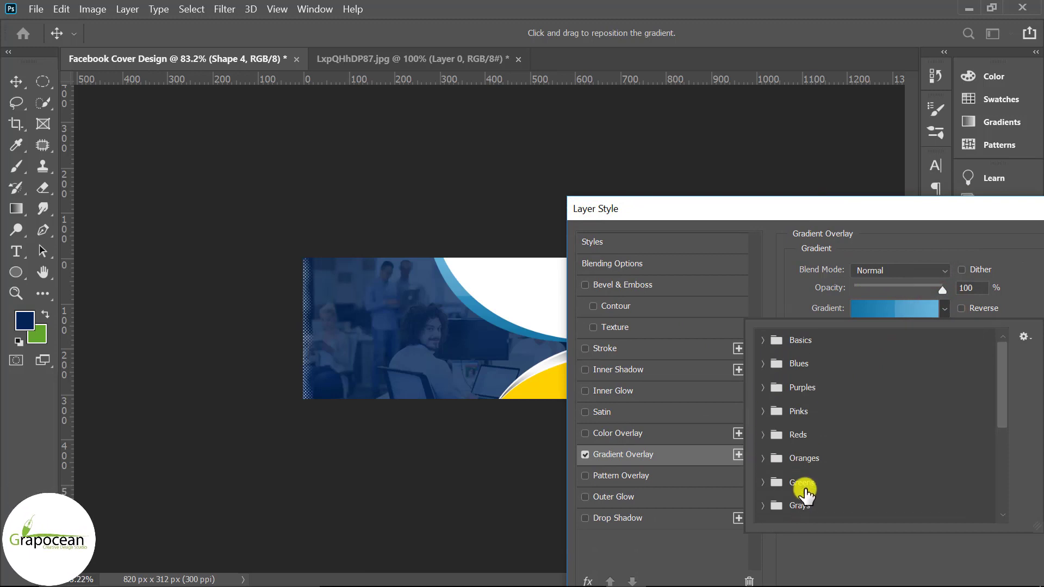
click(764, 363)
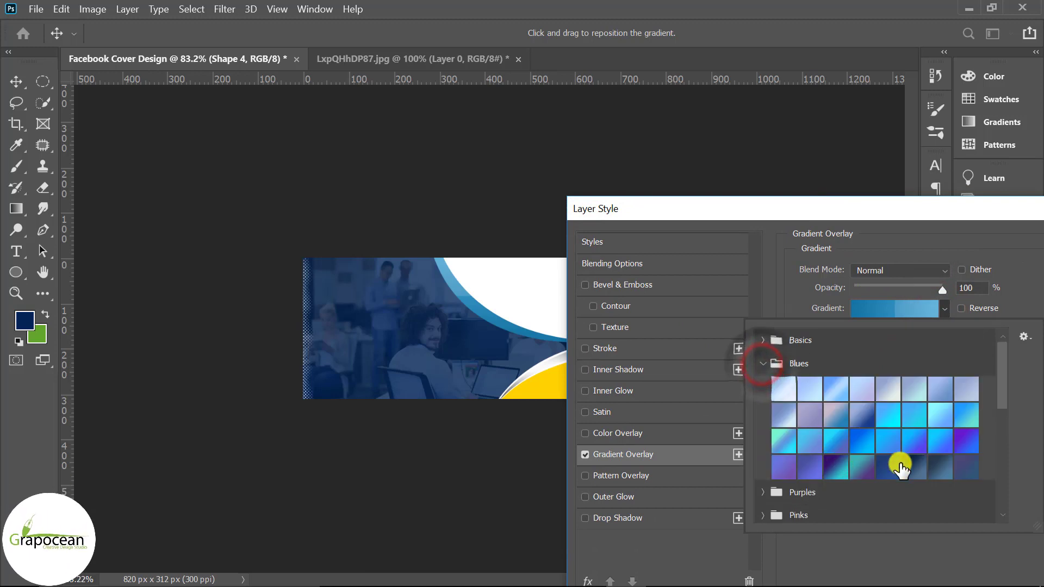
Try several blue presets, then apply a purple gradient overlay to the band.
click(947, 471)
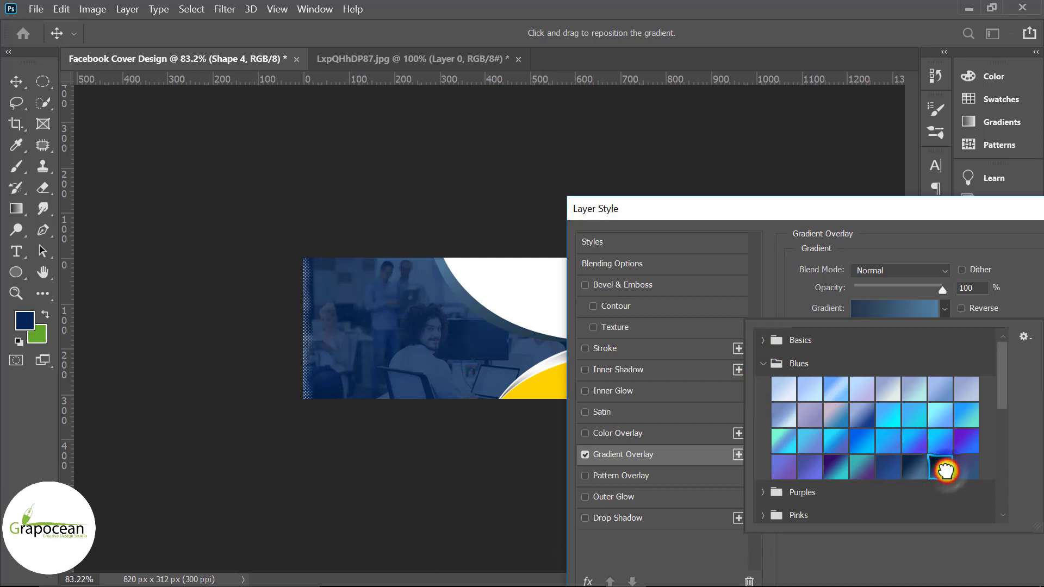
click(967, 469)
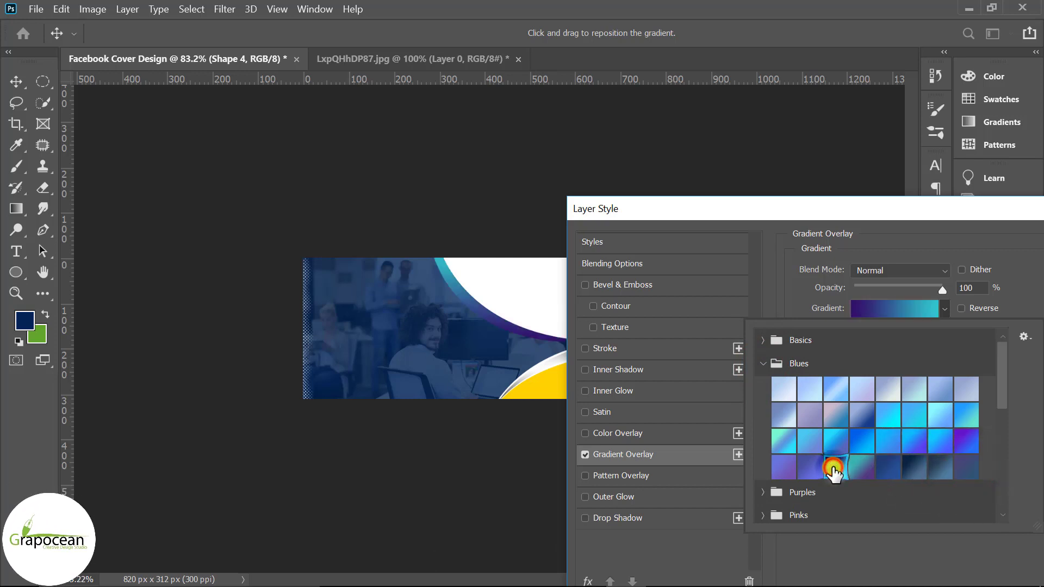
click(803, 468)
scroll(799, 470, down, 1)
scroll(798, 469, down, 1)
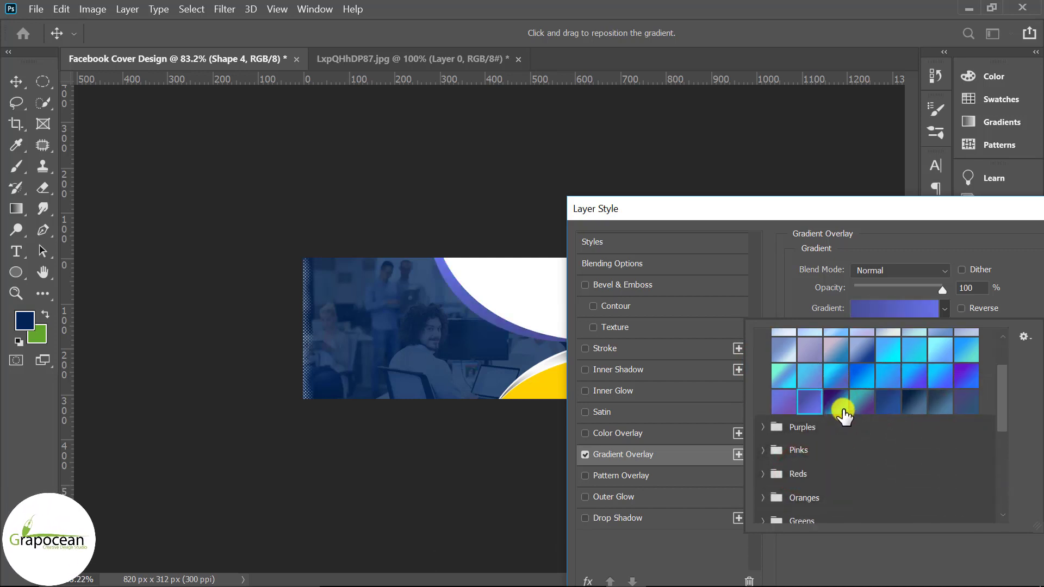
click(838, 404)
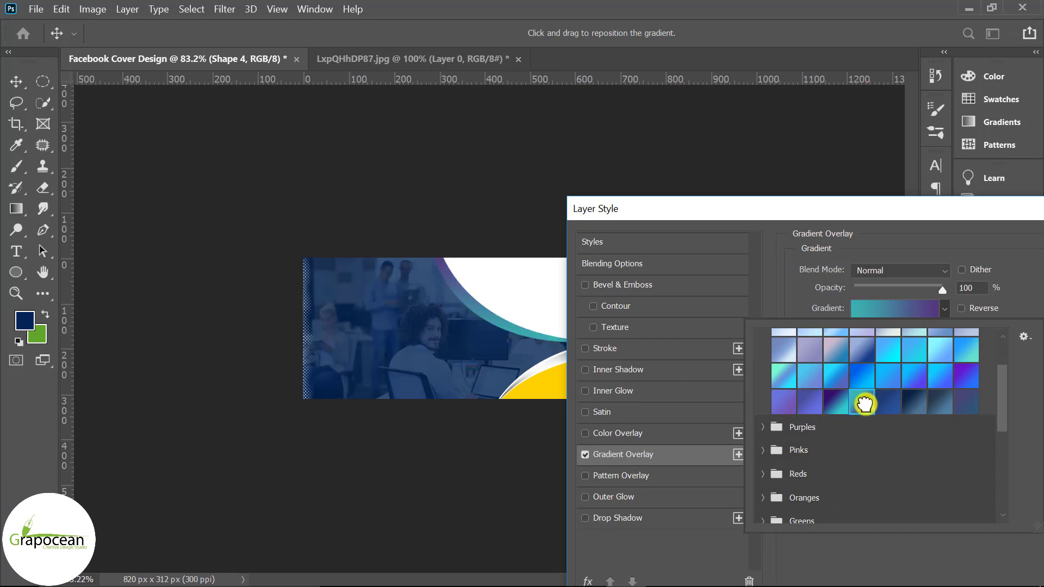
click(784, 403)
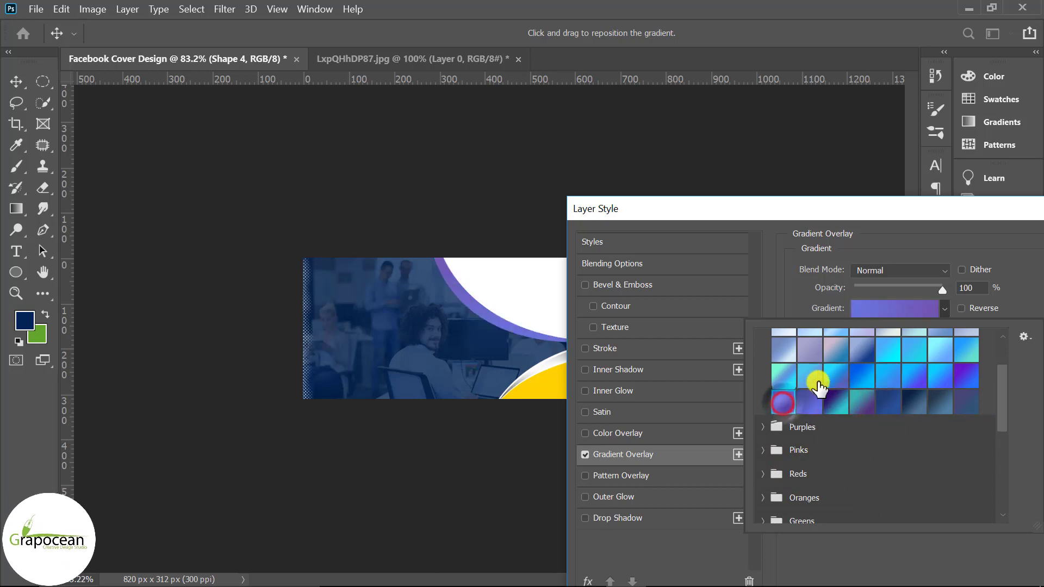
click(848, 251)
drag(832, 209, 563, 486)
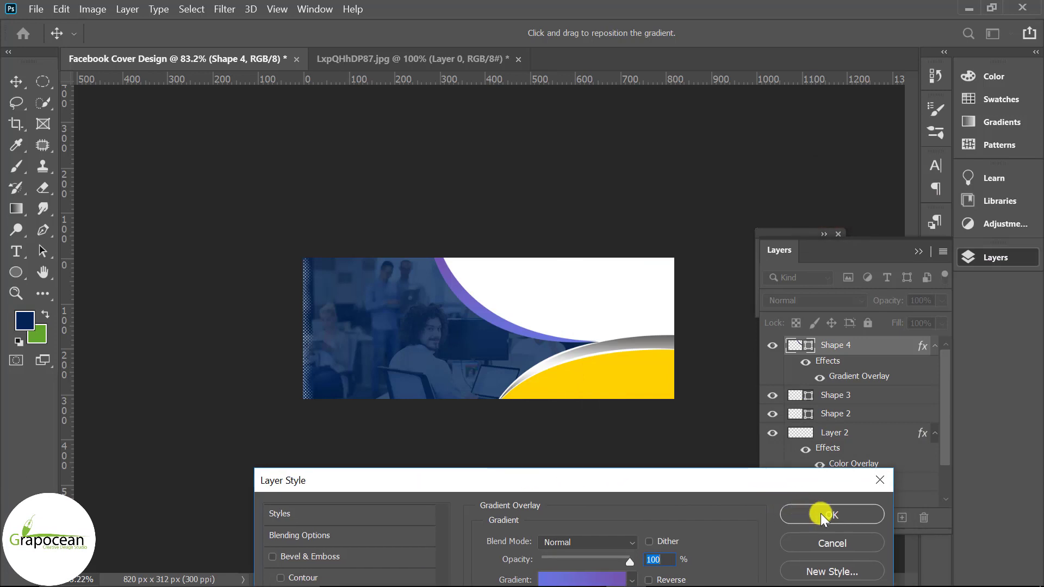
click(838, 522)
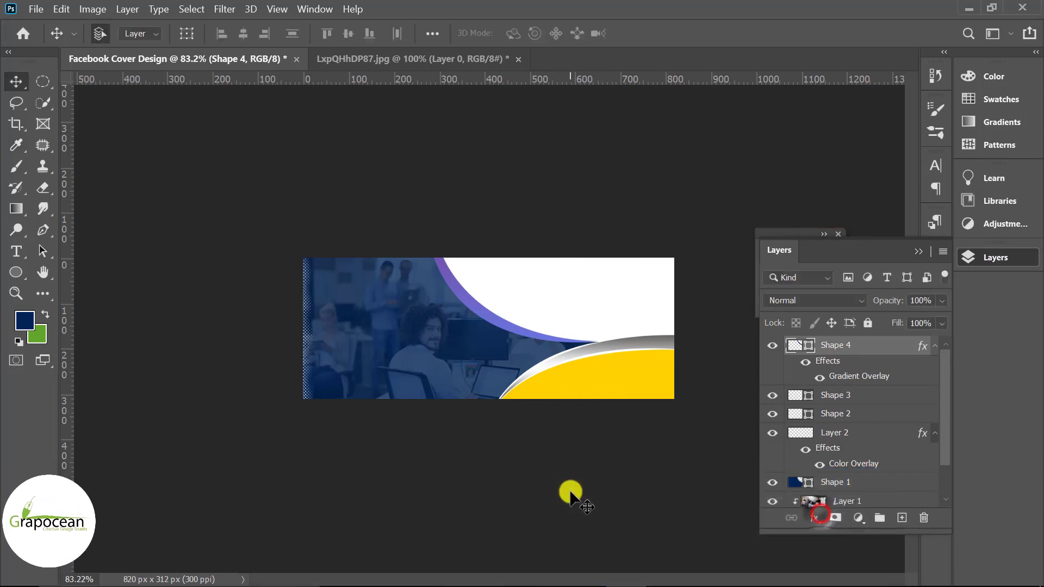
Convert the halftone Layer 2 to a smart object and blend it in Overlay mode.
click(773, 433)
click(846, 434)
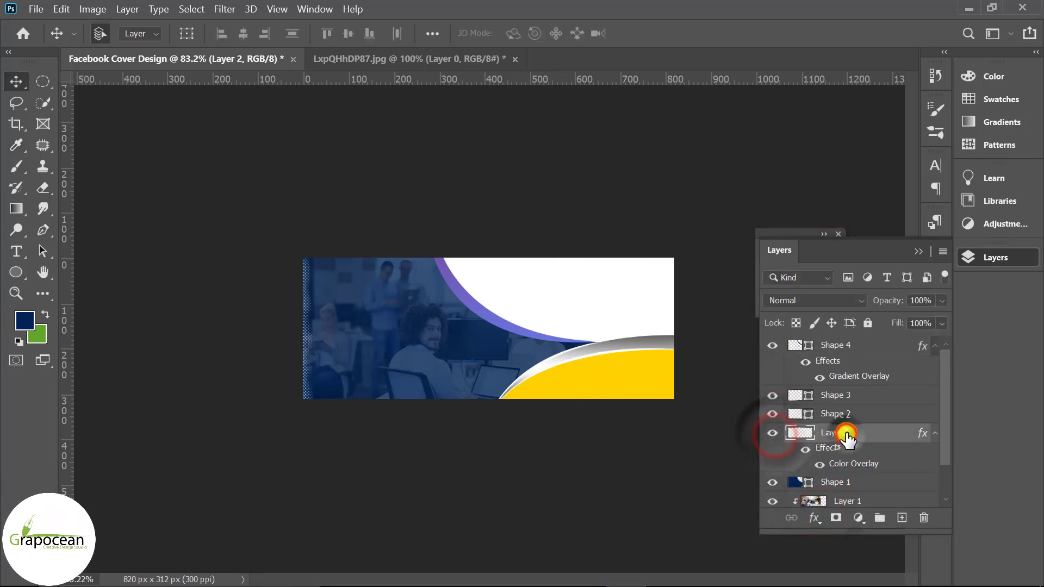
click(699, 478)
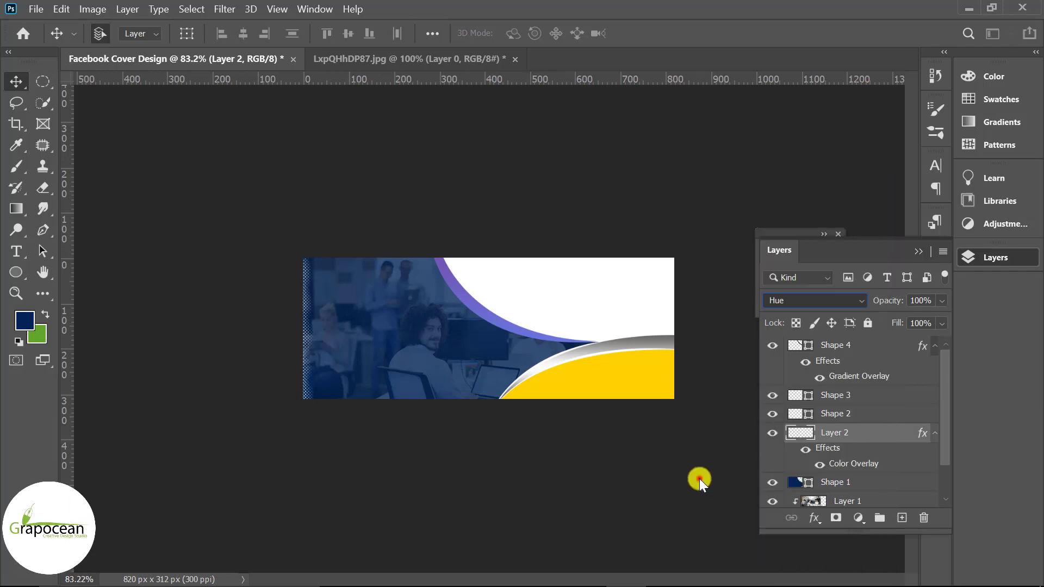
right_click(890, 428)
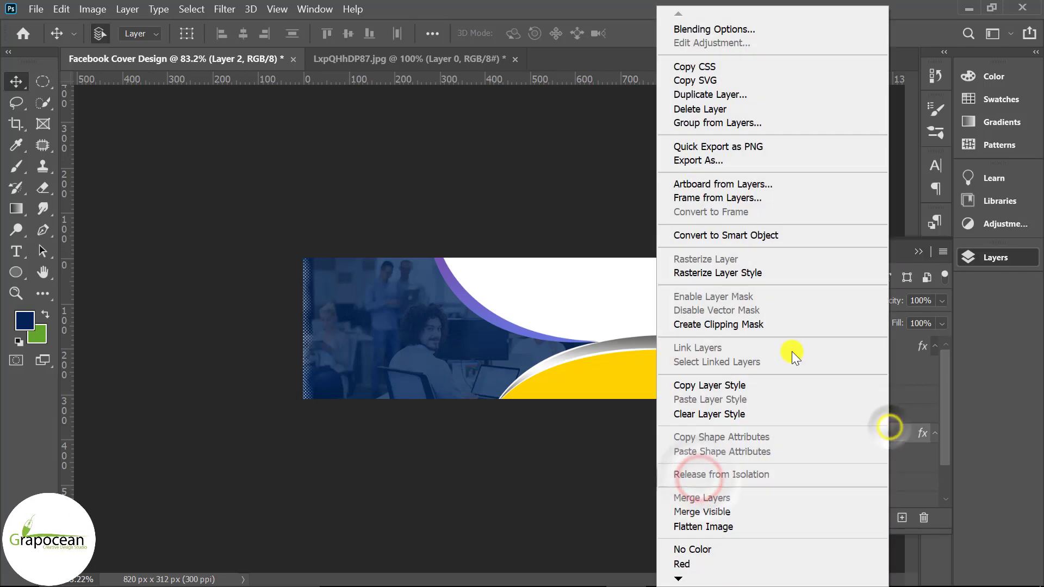
click(730, 235)
click(817, 298)
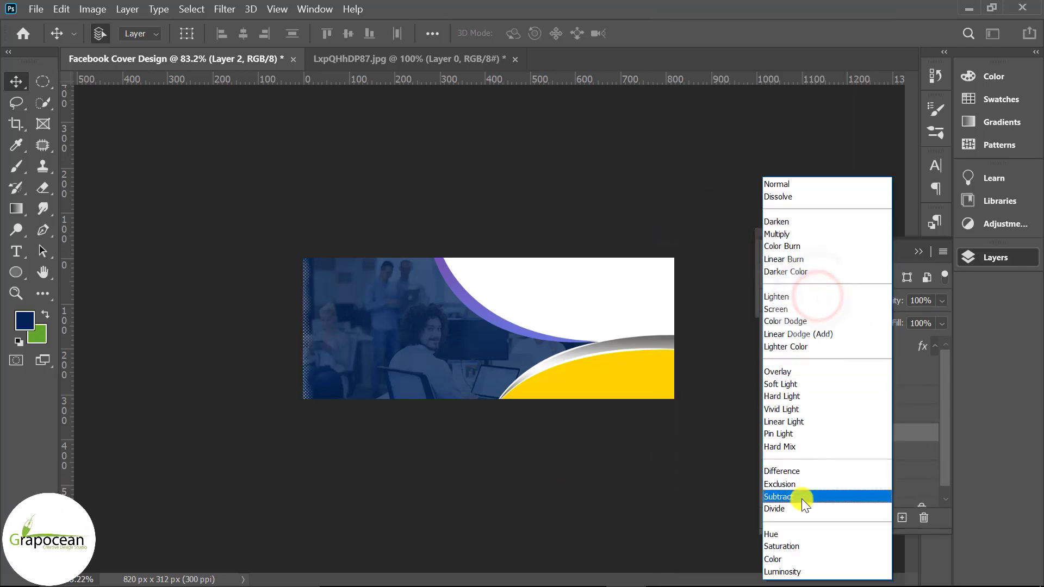
click(794, 372)
scroll(544, 479, down, 2)
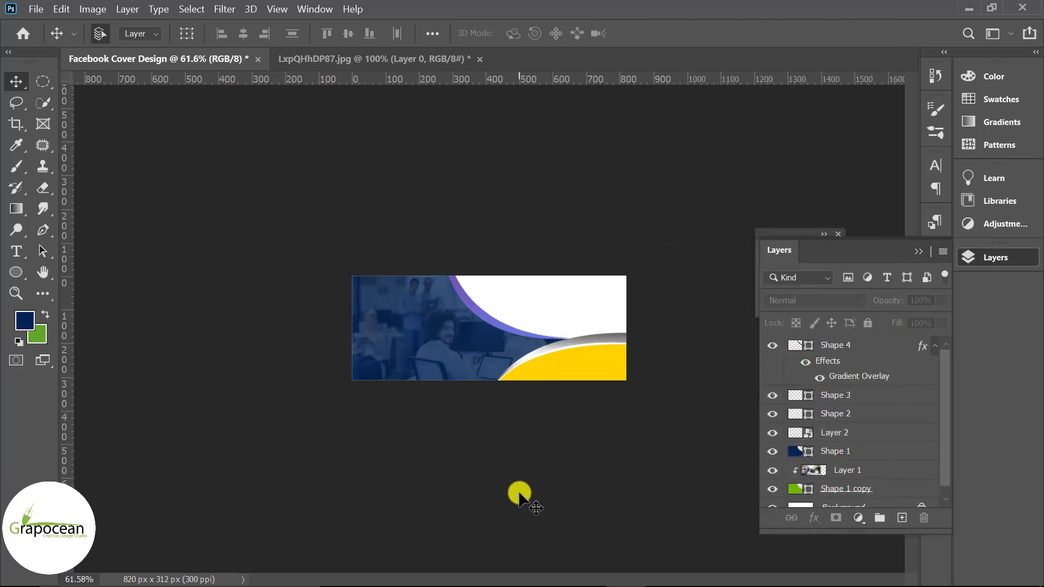
scroll(519, 495, up, 2)
Stamp halftone brush dots on a new layer above Shape 4.
drag(16, 166, 67, 163)
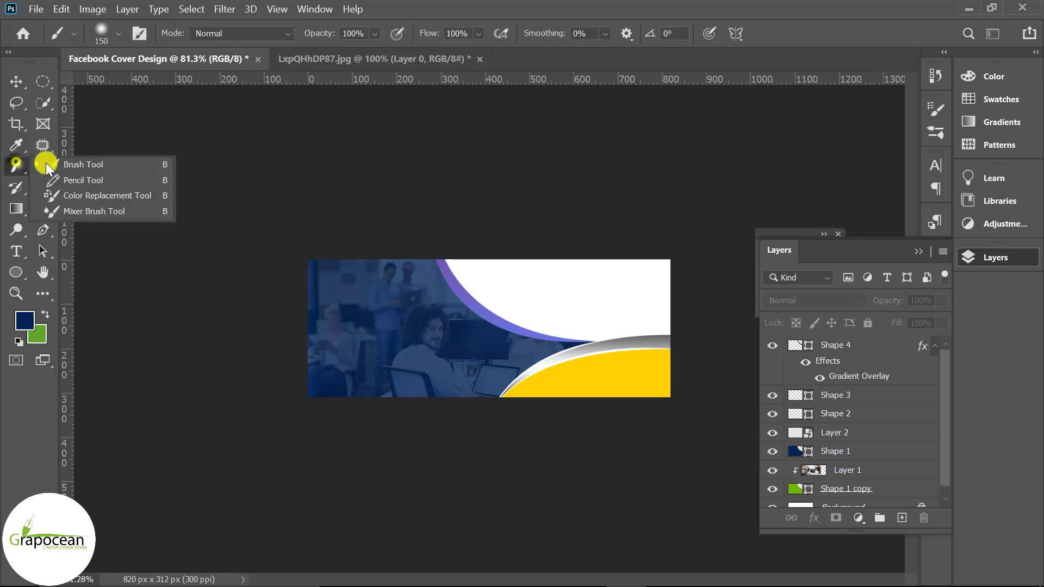
scroll(884, 481, down, 1)
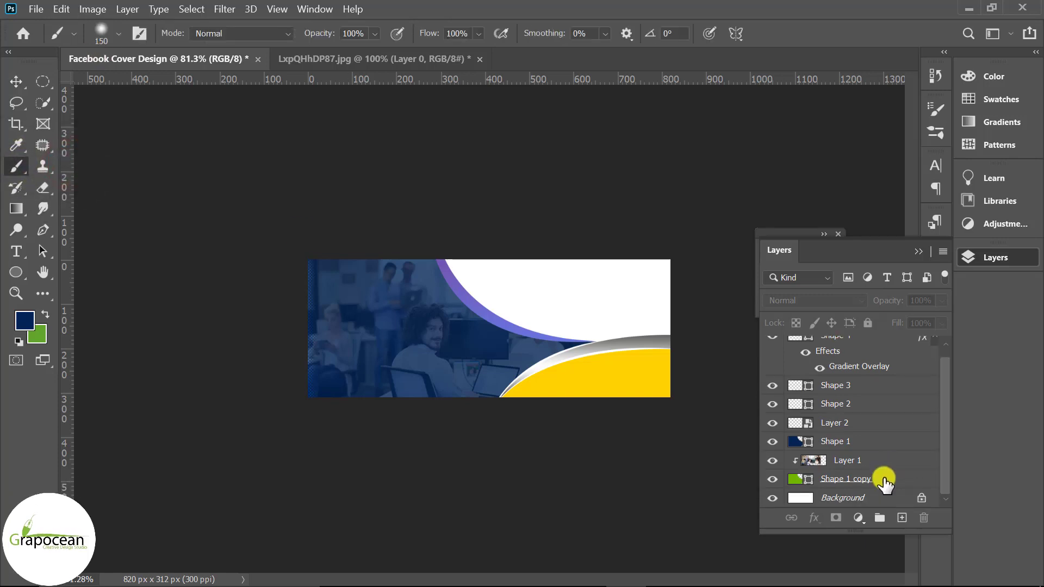
scroll(884, 481, up, 1)
click(849, 345)
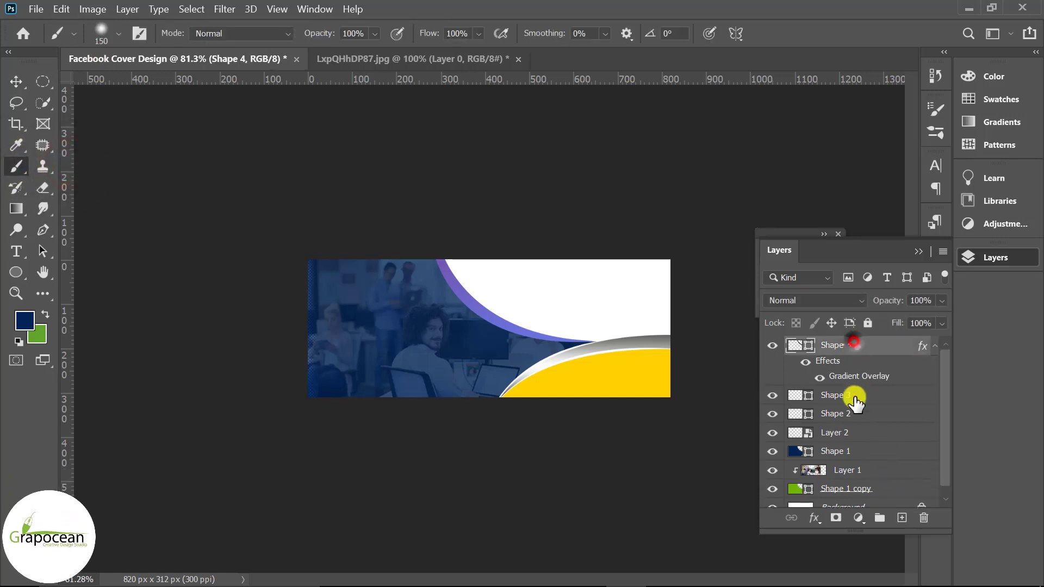
click(902, 518)
click(387, 324)
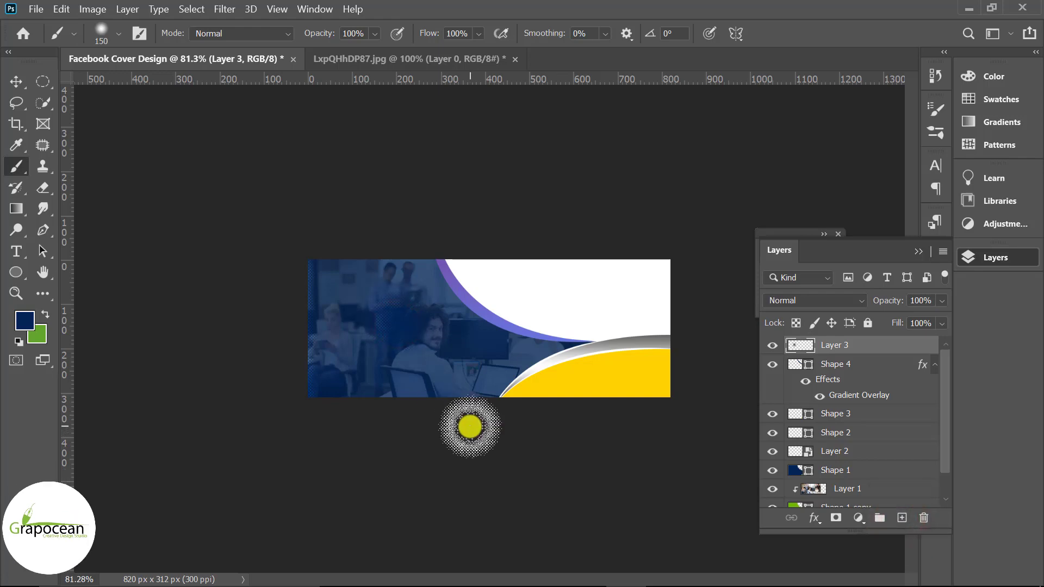
key(ctrl+z)
key(bracketright)
key(bracketright)
key(bracketright)
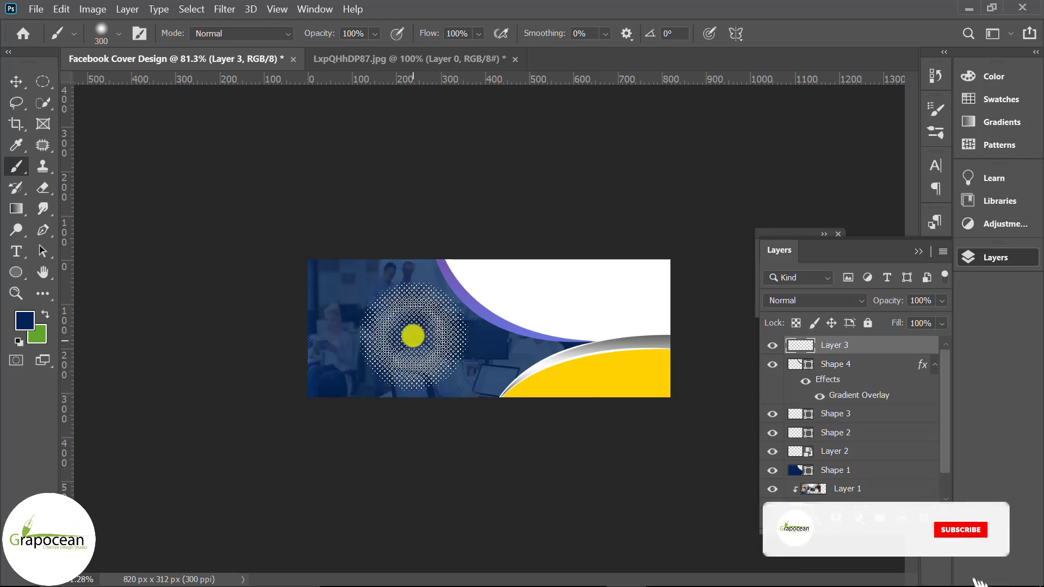
key(bracketleft)
key(bracketleft)
click(406, 337)
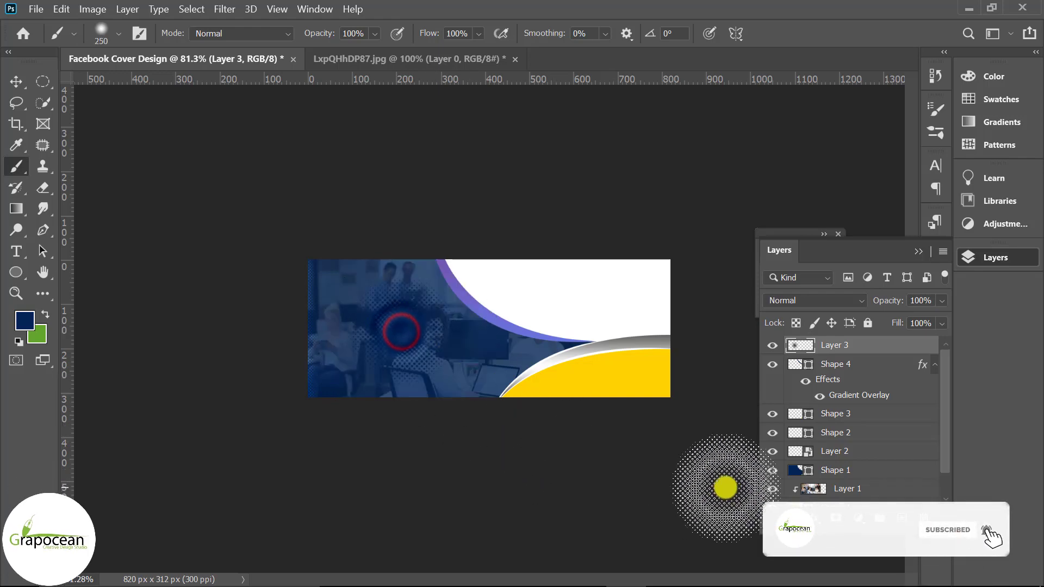
Add a Color Overlay layer style to the halftone Layer 3.
click(838, 300)
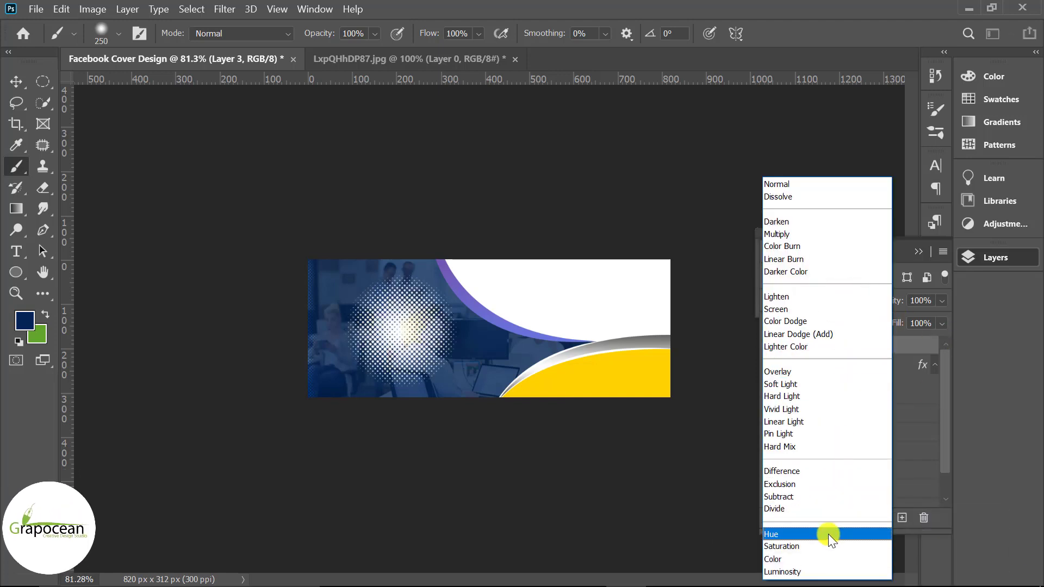
click(595, 478)
right_click(874, 340)
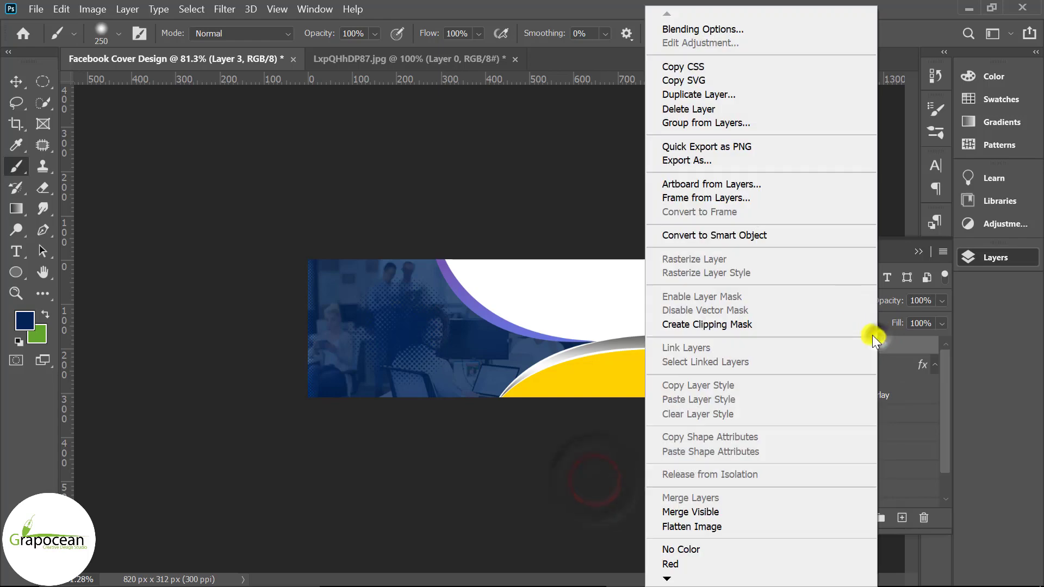
click(721, 30)
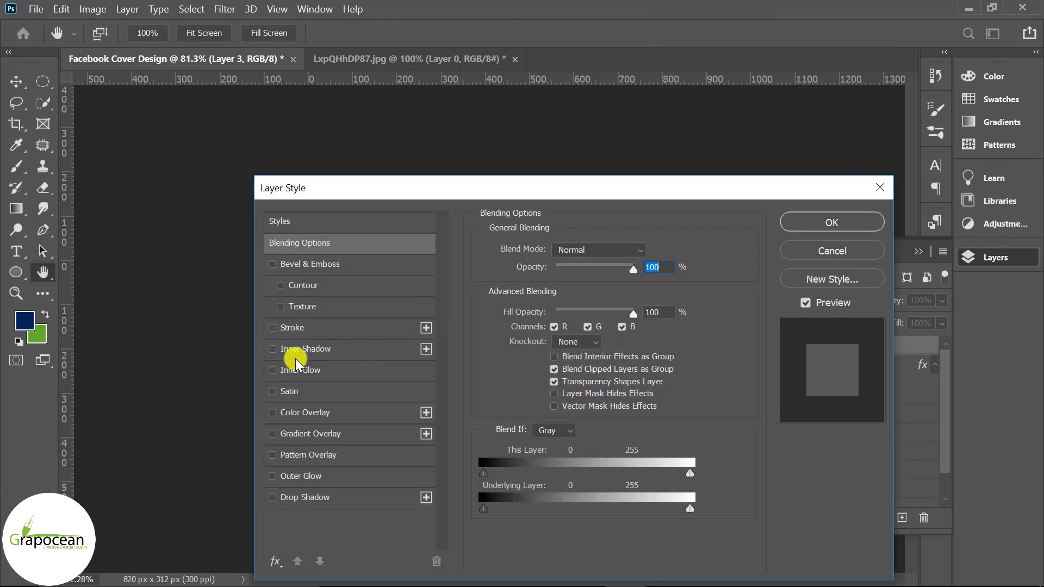
click(318, 416)
click(813, 222)
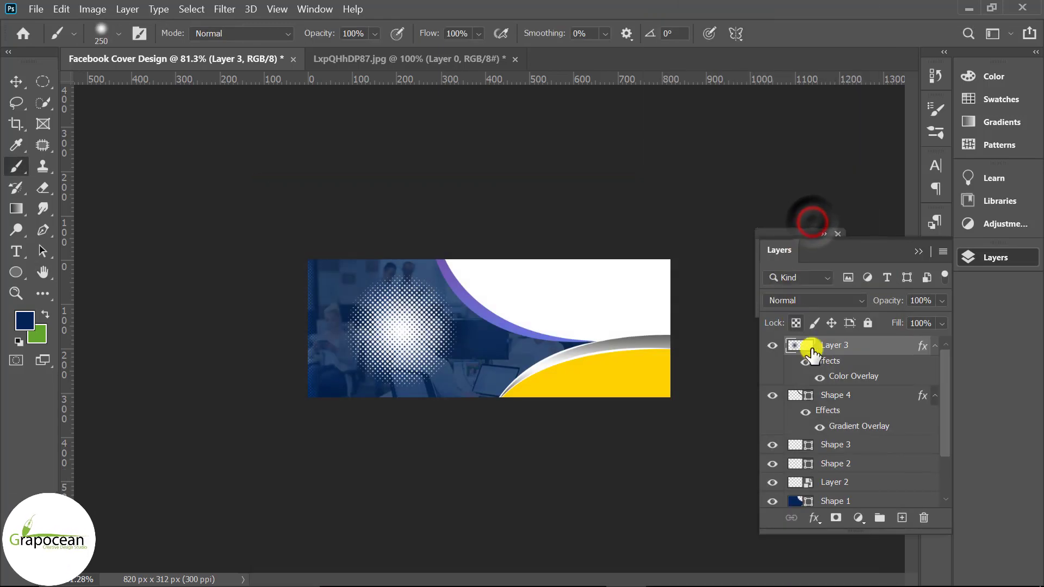
Convert Layer 3 to a smart object blended in Overlay mode.
right_click(866, 351)
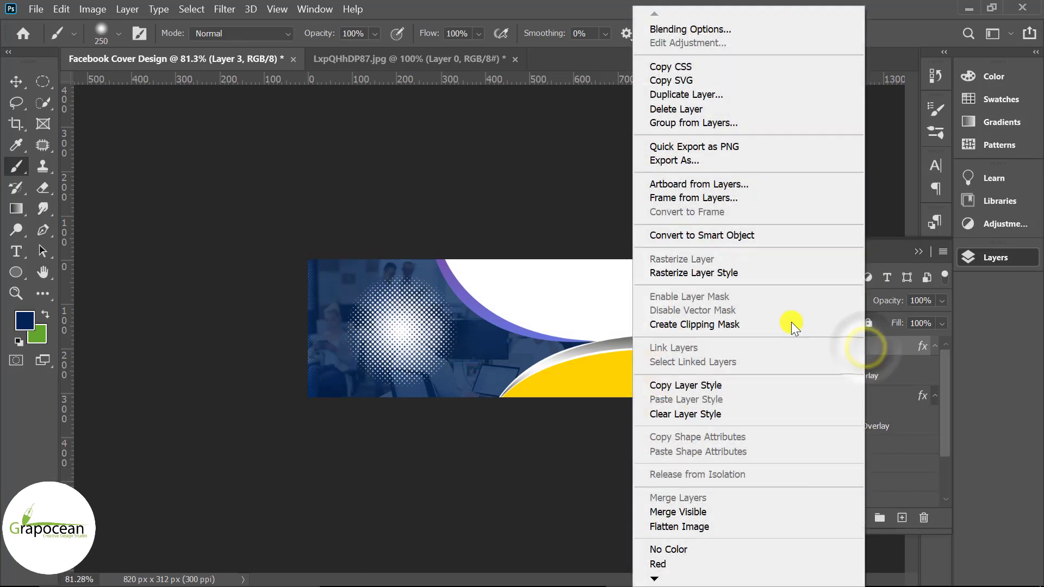
click(718, 237)
click(800, 301)
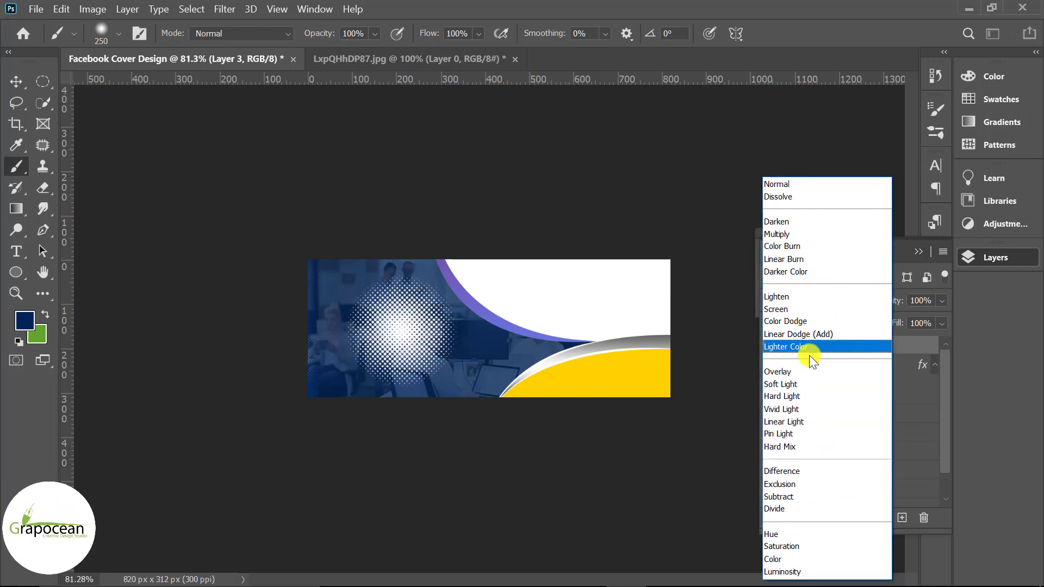
click(810, 371)
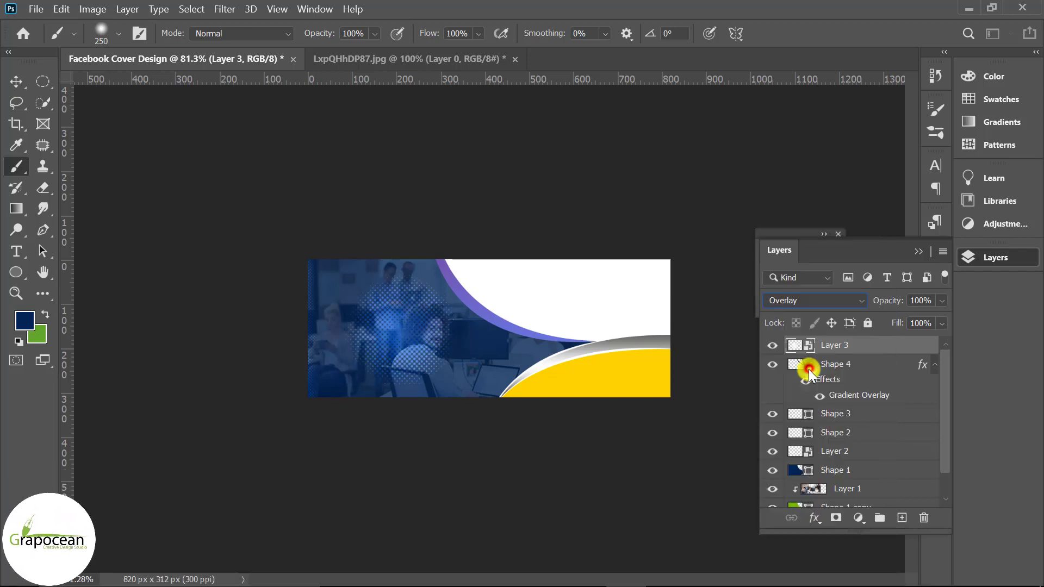
Move the halftone dots right over the swoosh and set opacity to 46%.
click(15, 82)
mouse_move(417, 337)
mouse_down()
mouse_move(488, 370)
mouse_move(544, 337)
mouse_up()
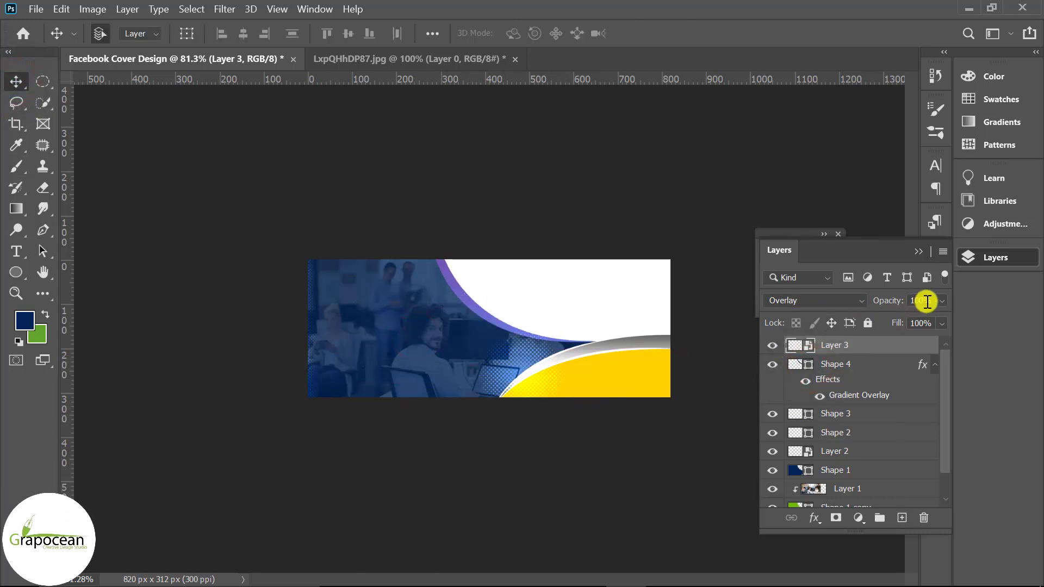
drag(889, 321, 900, 320)
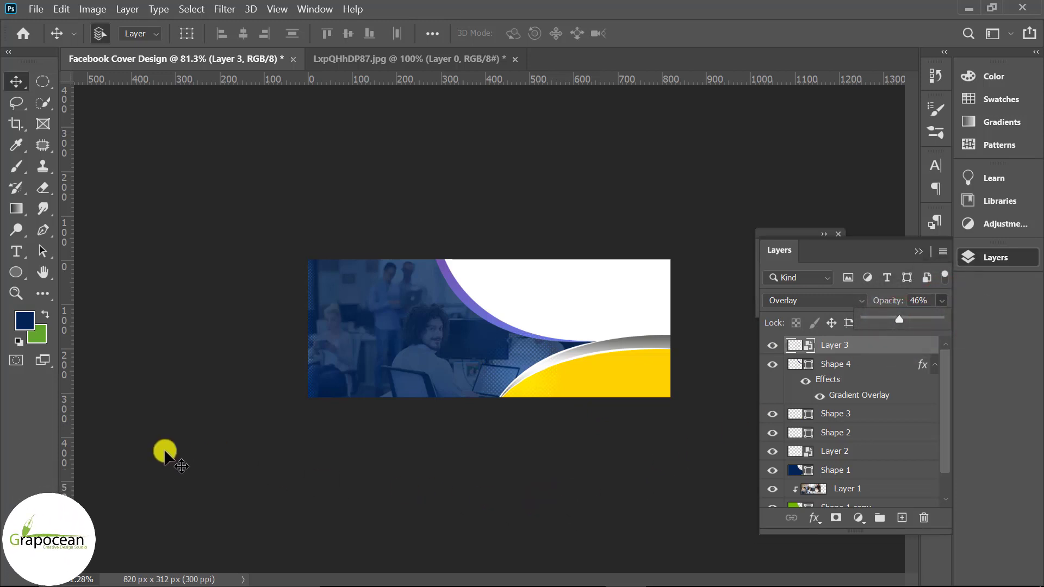
click(16, 251)
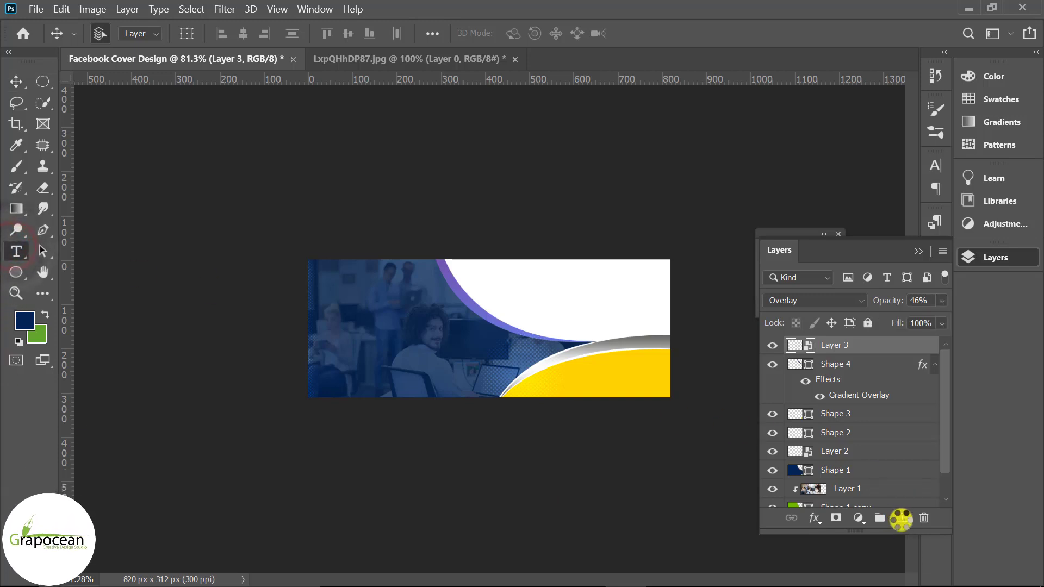
Add a GRAPHIC DESIGN headline in the upper-left navy area.
click(902, 517)
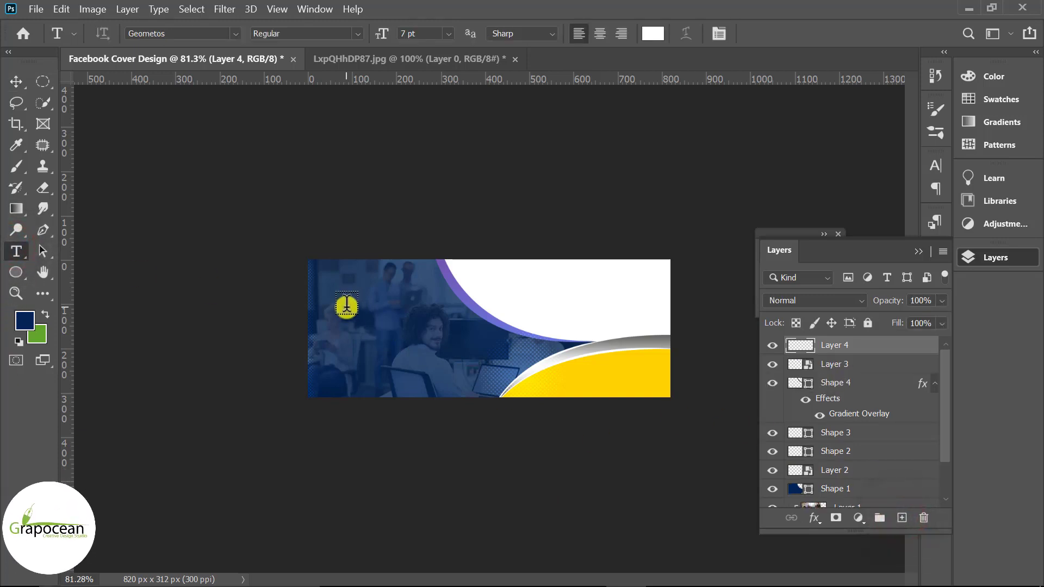
click(360, 299)
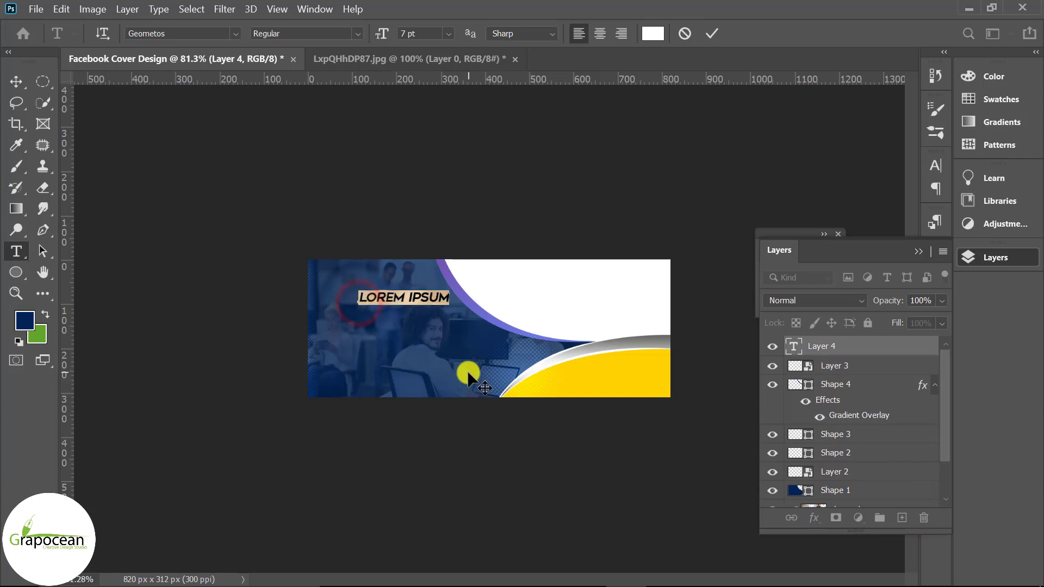
key(BackSpace)
text(GRA)
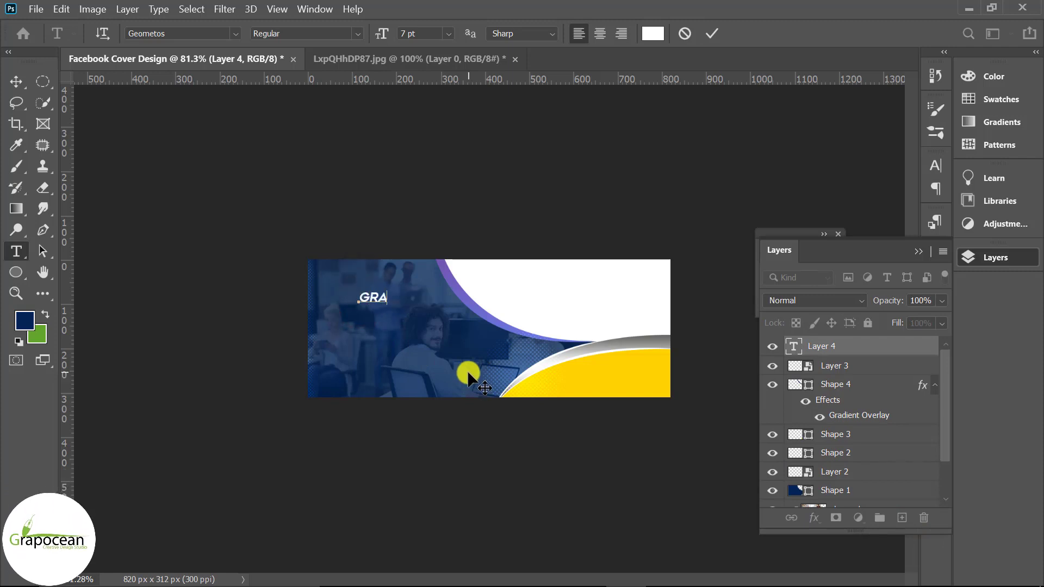
text(PHIC DESIGN)
click(16, 82)
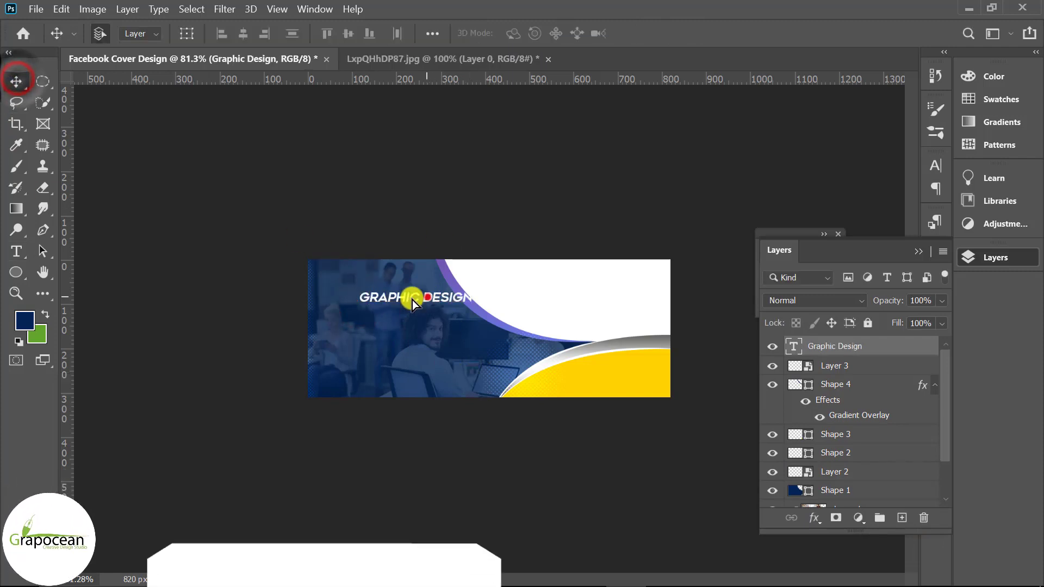
mouse_move(412, 299)
mouse_down()
mouse_move(399, 296)
mouse_move(405, 318)
mouse_up()
Replace the lower headline line's text with AGENCY.
click(16, 251)
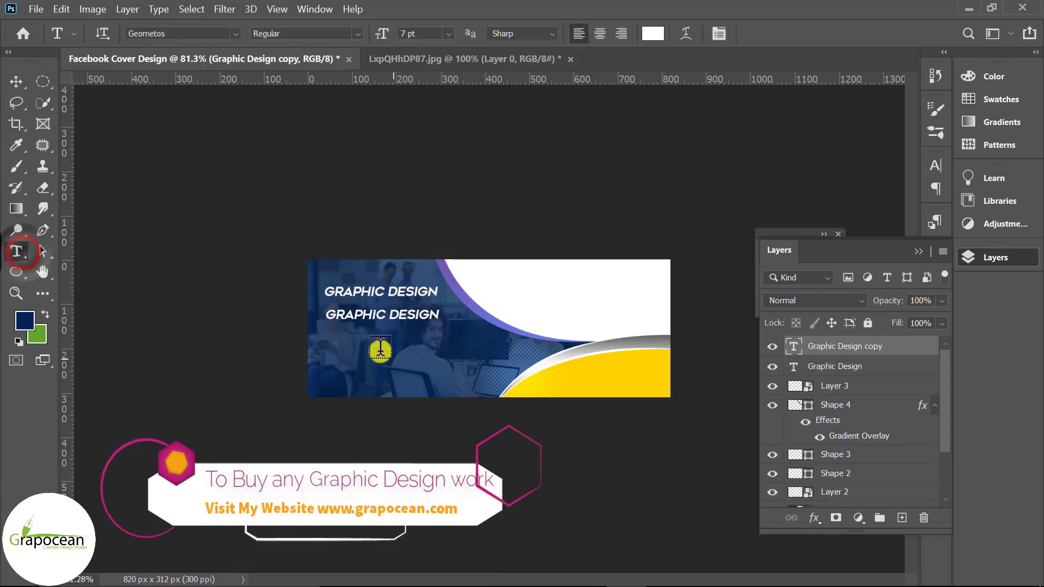
click(328, 316)
key(ctrl+a)
key(BackSpace)
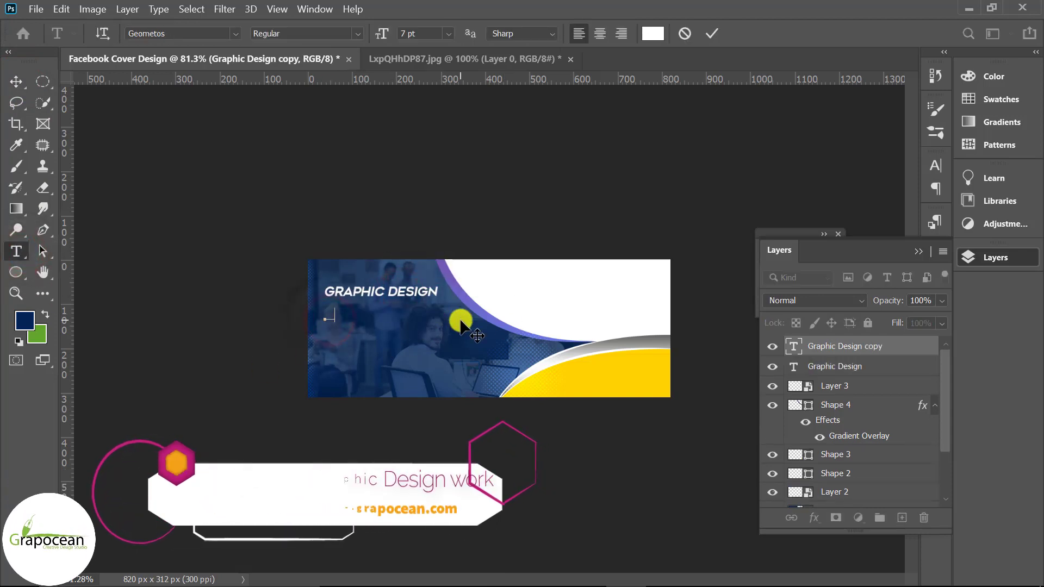
text(AGENCY)
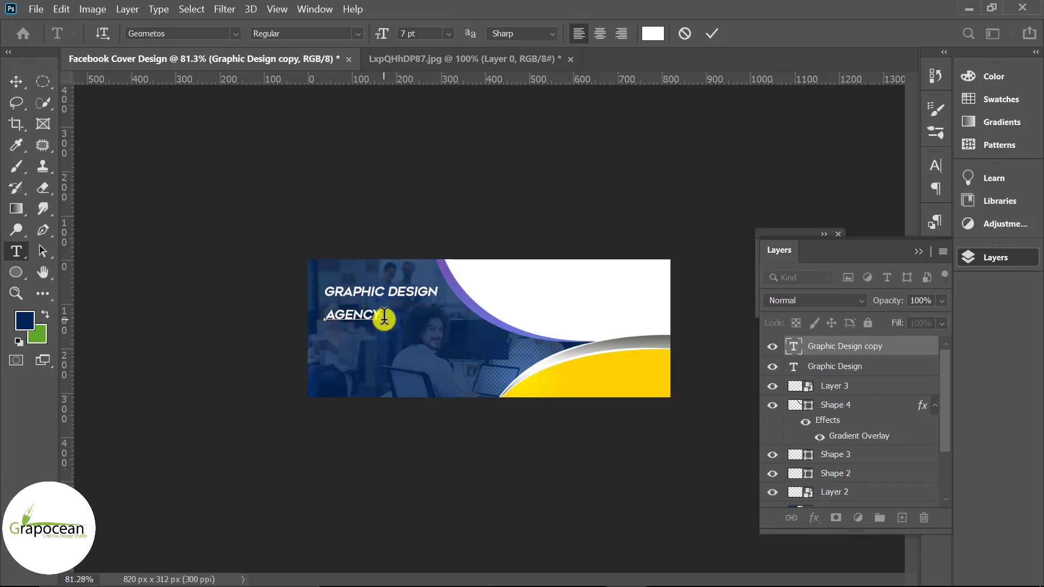
drag(384, 319, 272, 309)
Colour the AGENCY text yellow in the Color Picker.
click(653, 33)
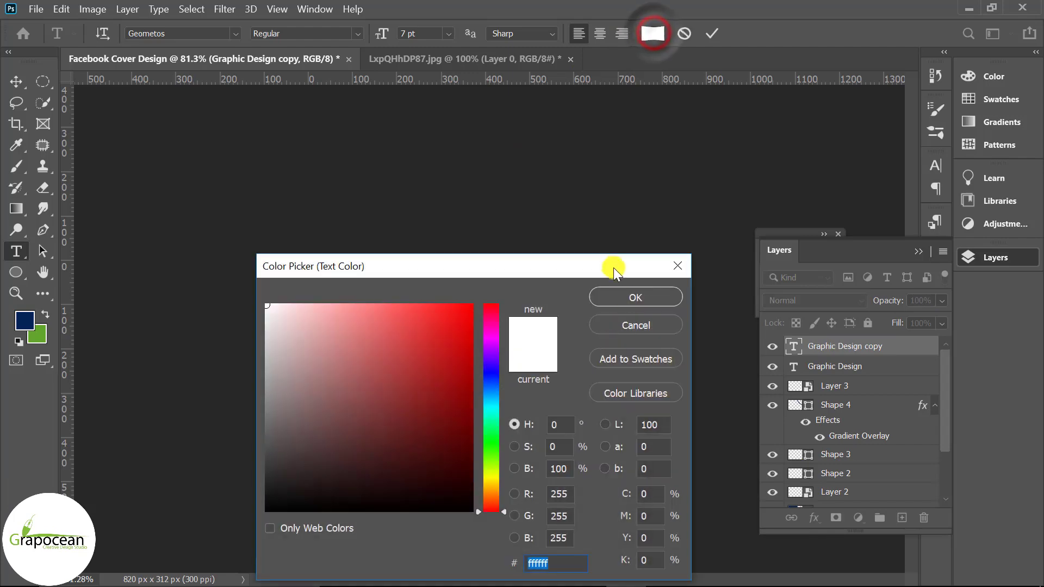
drag(612, 266, 625, 402)
click(654, 365)
drag(475, 406, 654, 307)
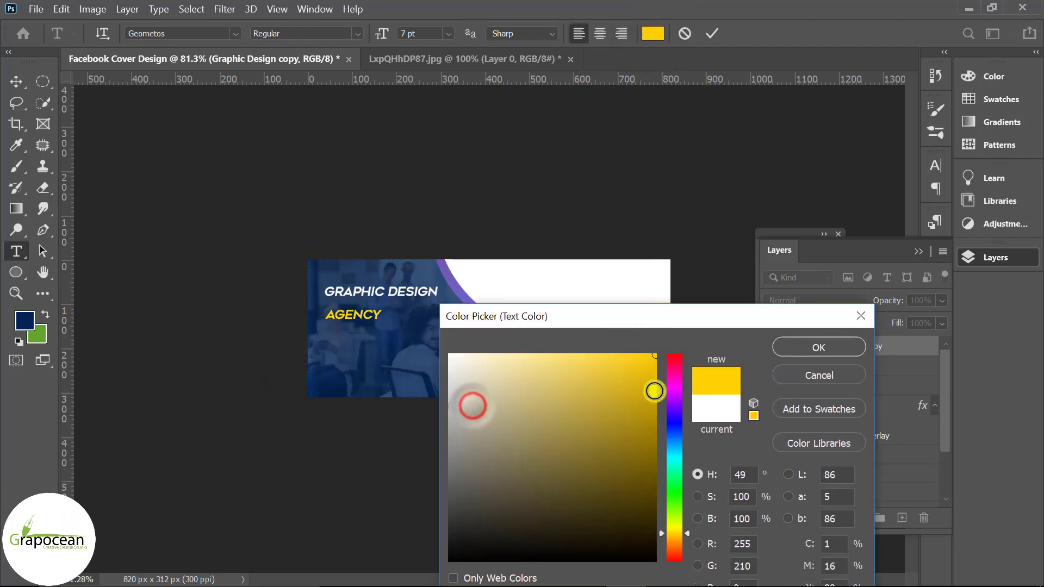
click(841, 339)
Set AGENCY to 11.33 pt and nudge it slightly upward.
click(405, 37)
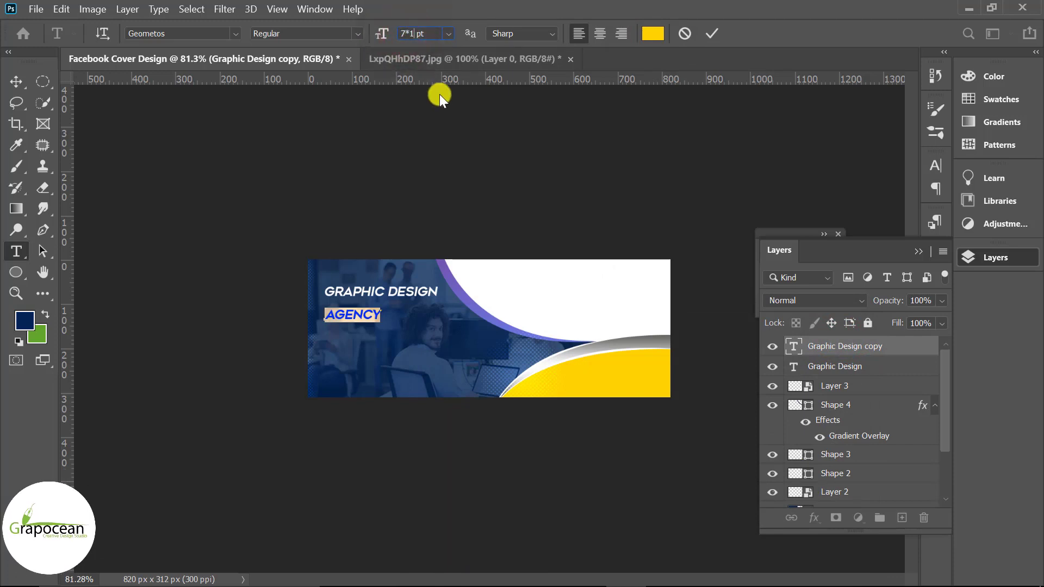
text(11.33)
key(Return)
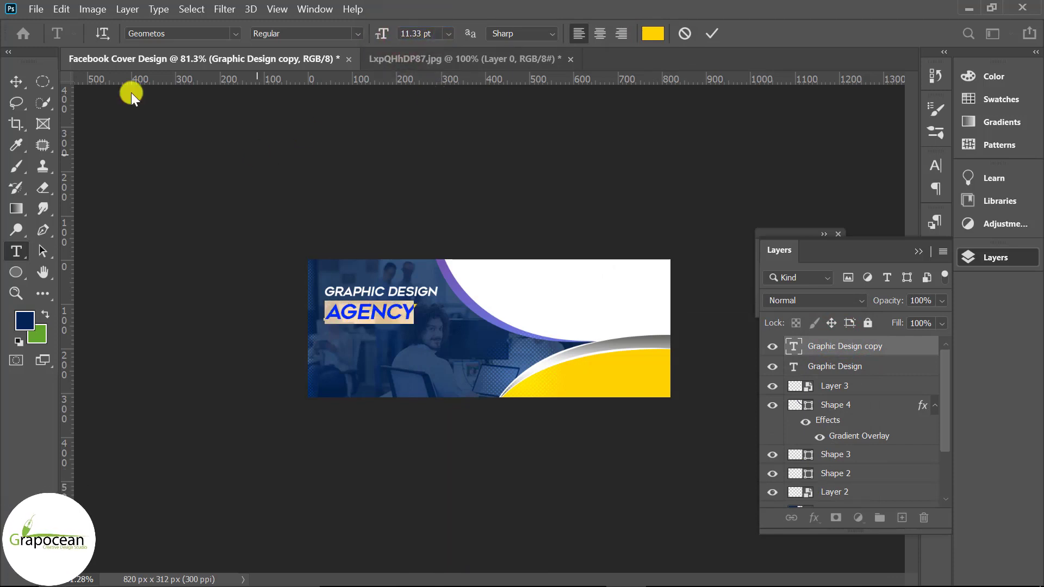
click(16, 82)
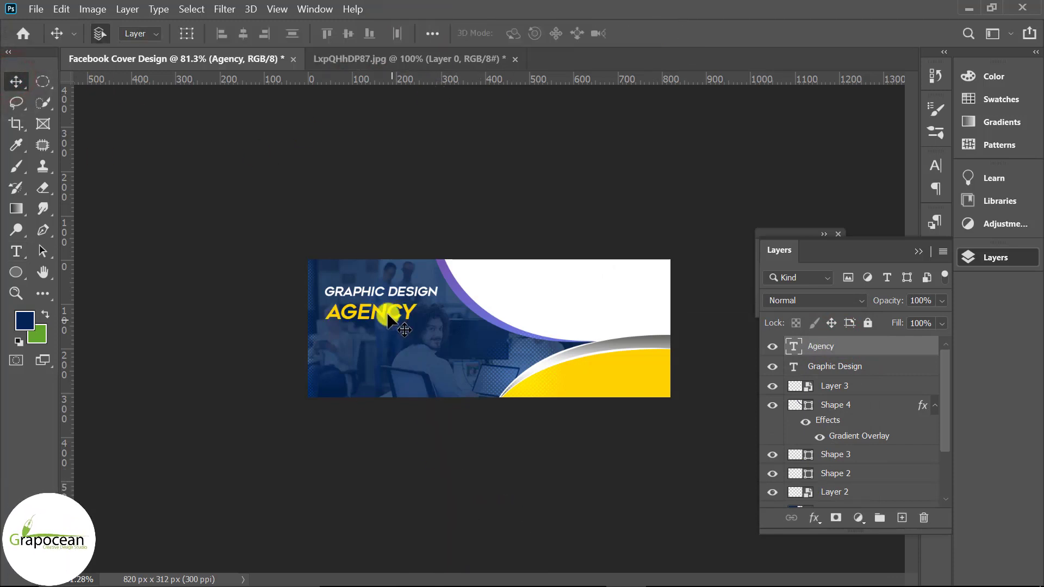
drag(385, 318, 384, 317)
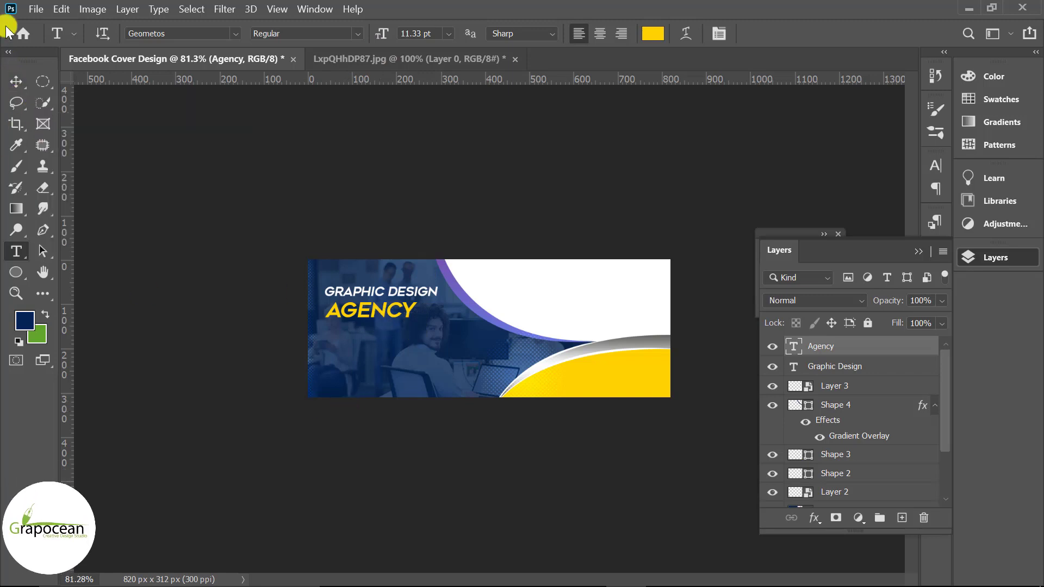
click(17, 81)
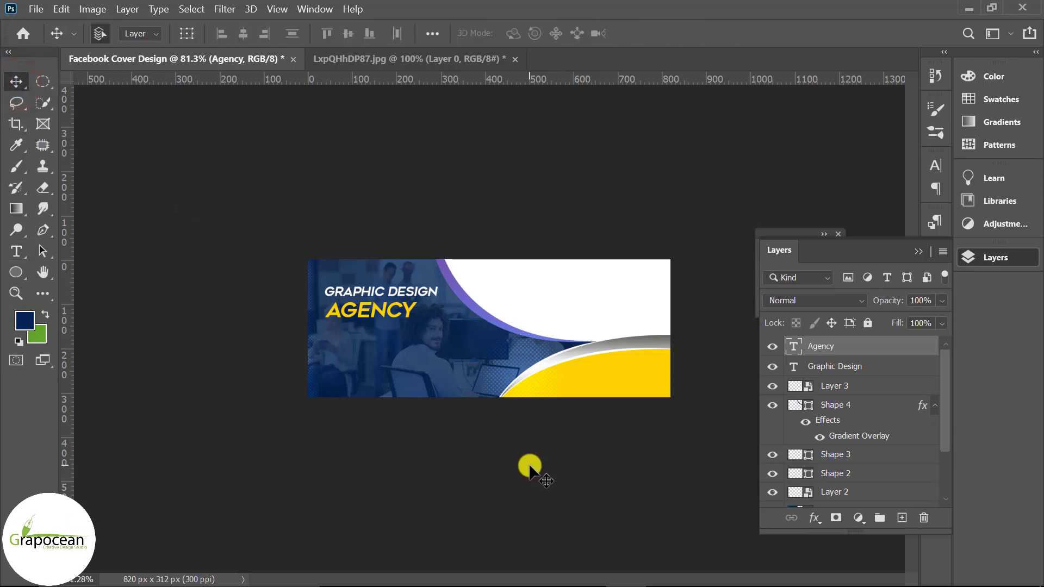
Duplicate GRAPHIC DESIGN below AGENCY and retype it as WE PROVIDE BEST DESIGN SERVICE.
click(21, 254)
click(16, 82)
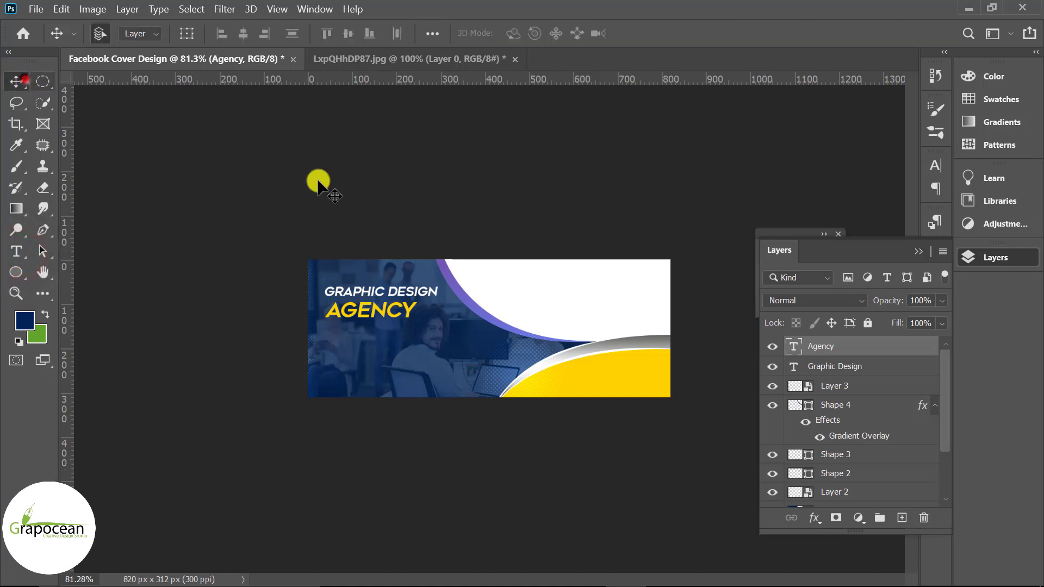
drag(399, 288, 402, 328)
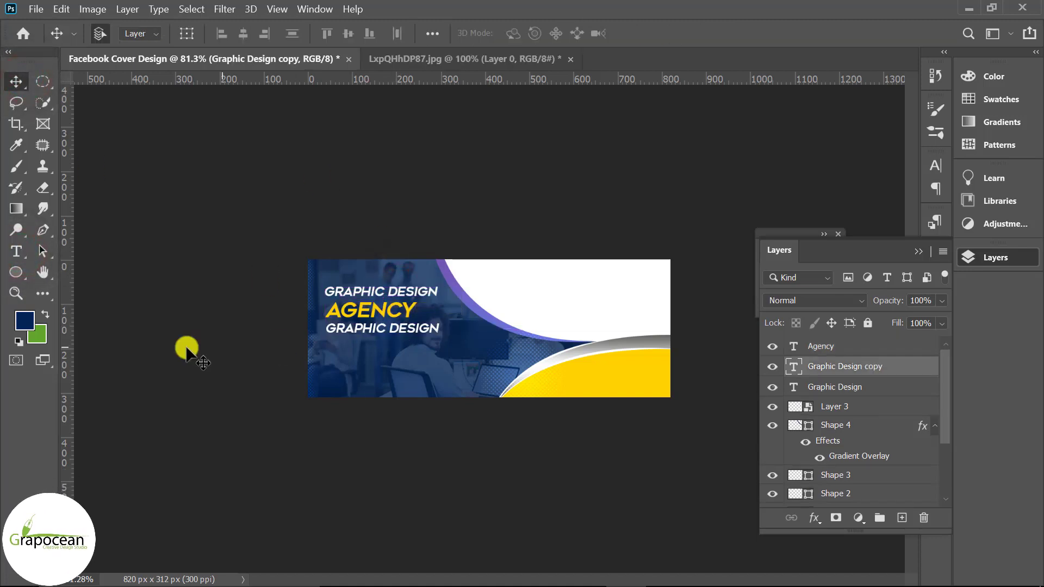
click(16, 252)
click(330, 330)
key(ctrl+a)
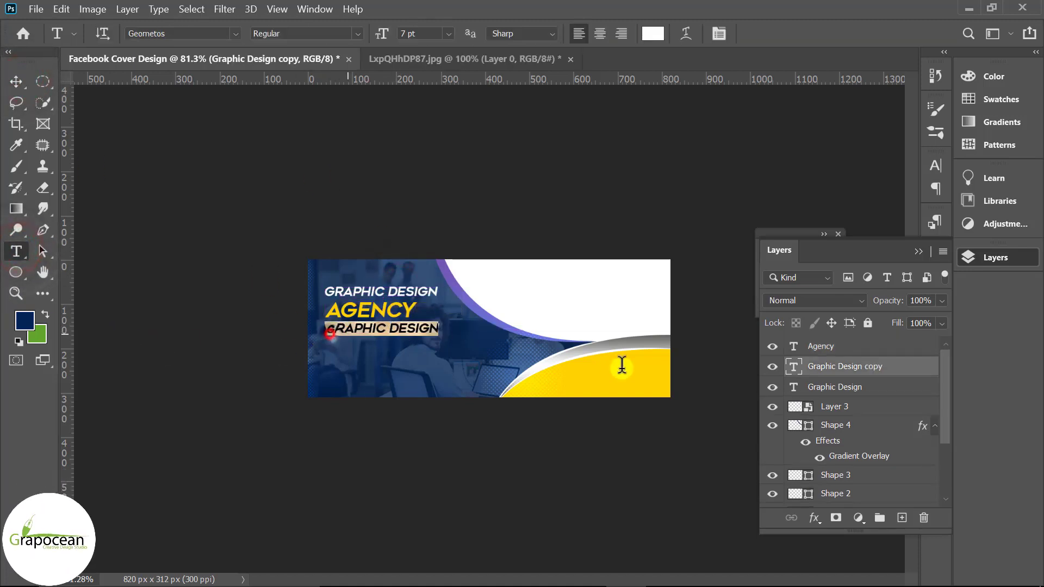
text(WE P)
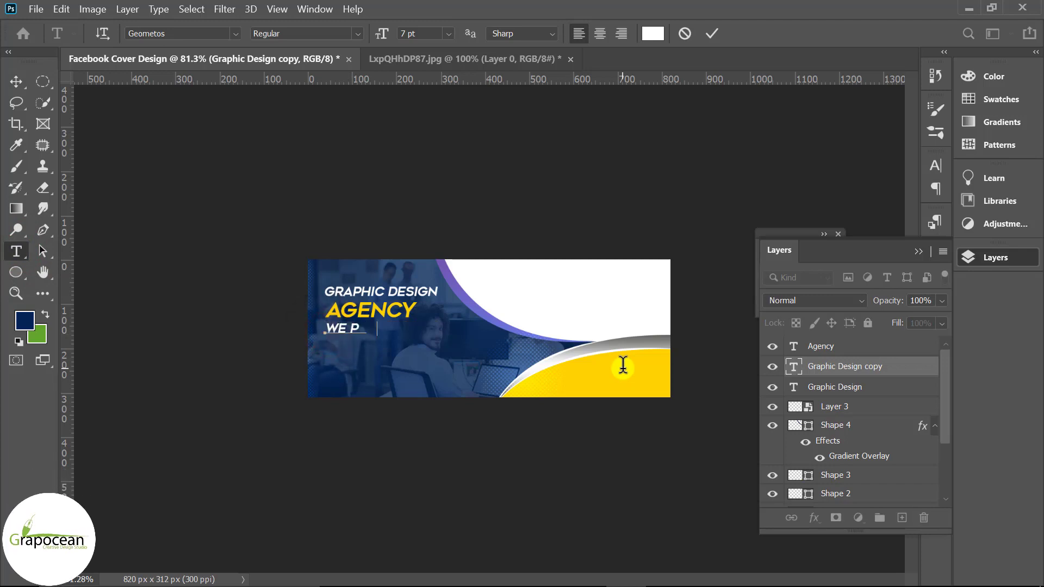
text(BE)
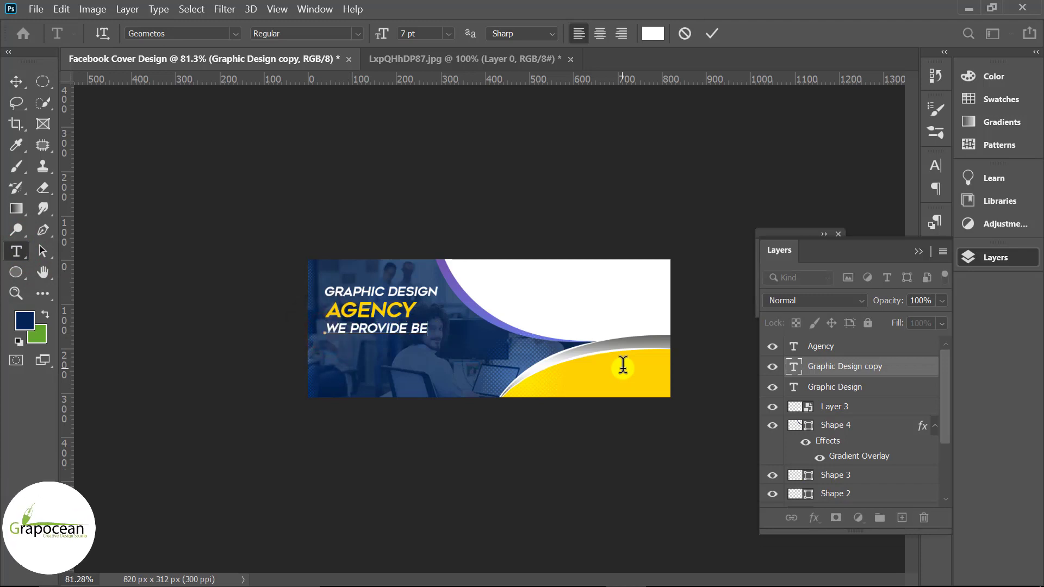
text(ST D)
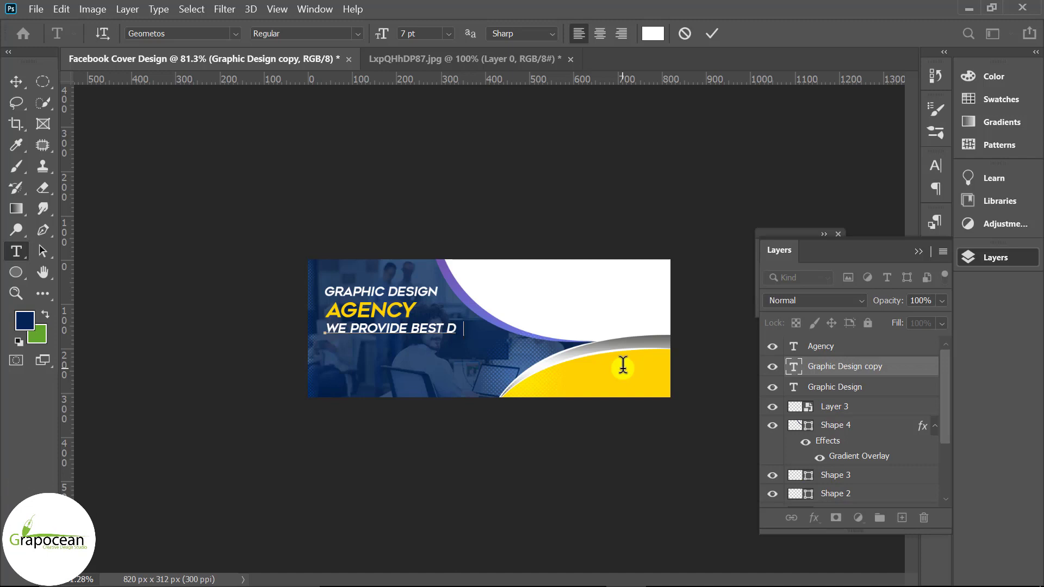
text(ESGIN)
text(ICE)
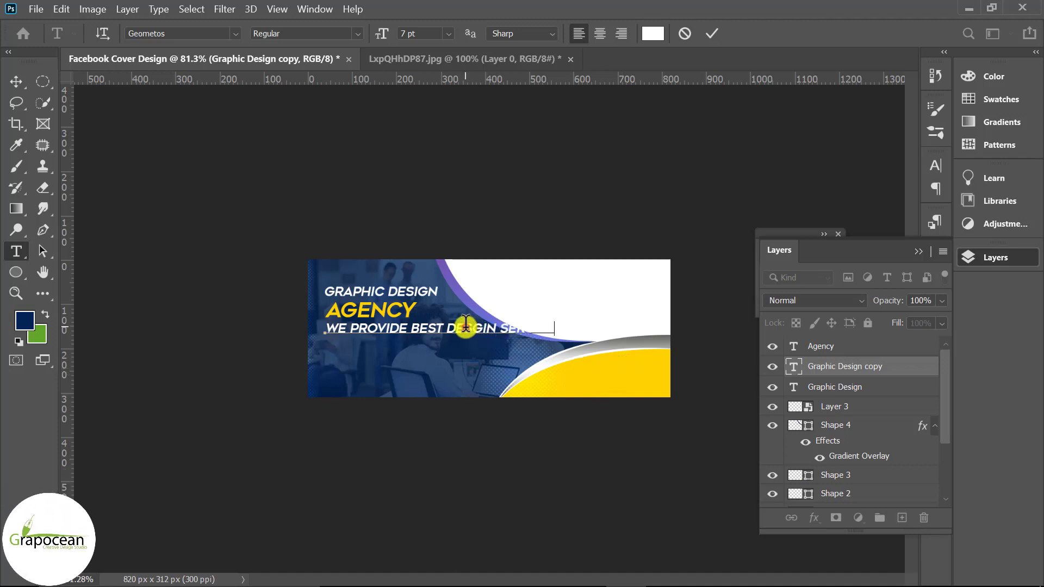
text(I)
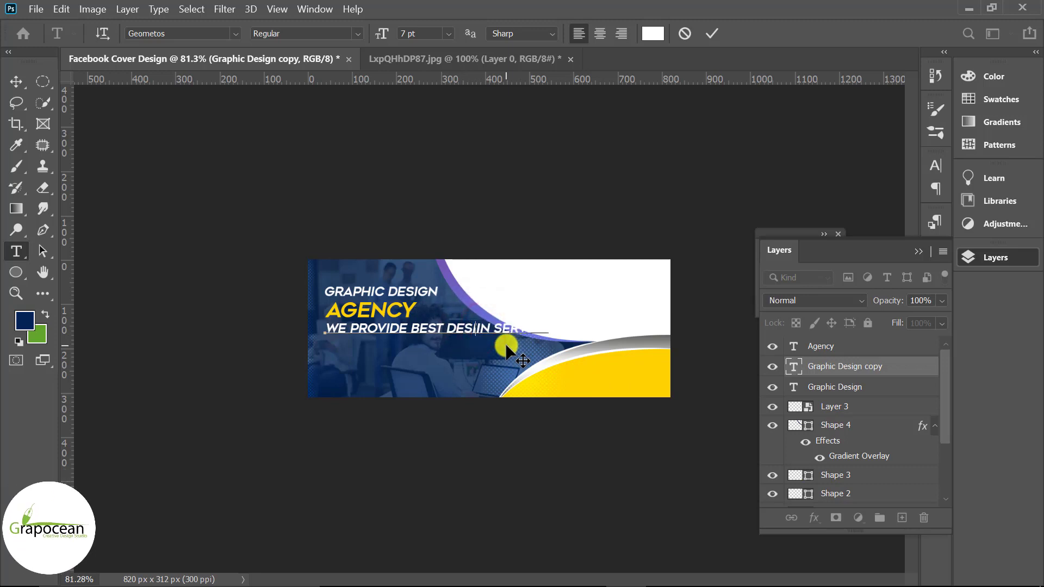
click(493, 329)
key(BackSpace)
text(G)
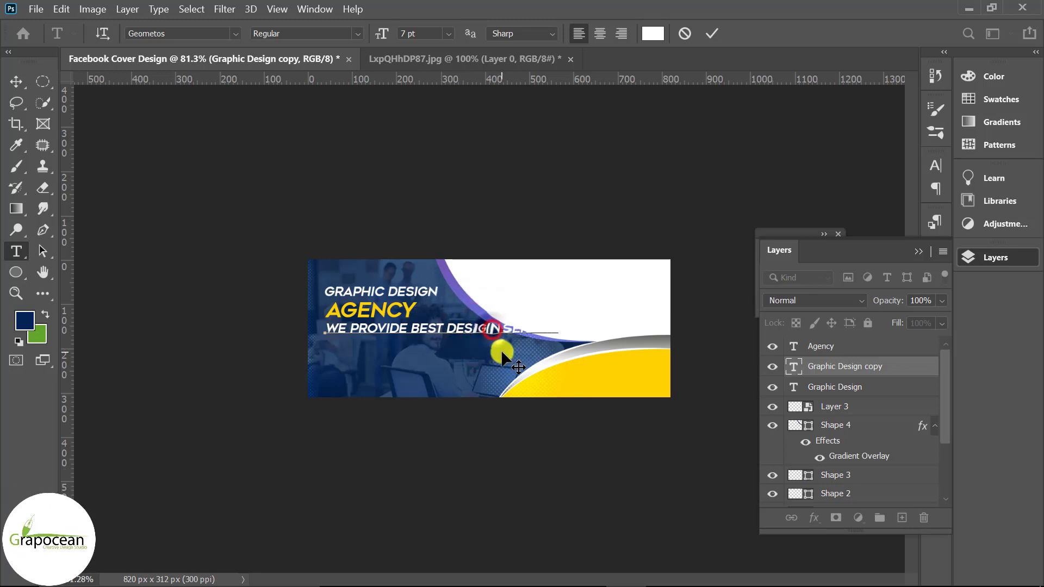
Resize the tagline text to 4 pt.
drag(558, 329, 250, 369)
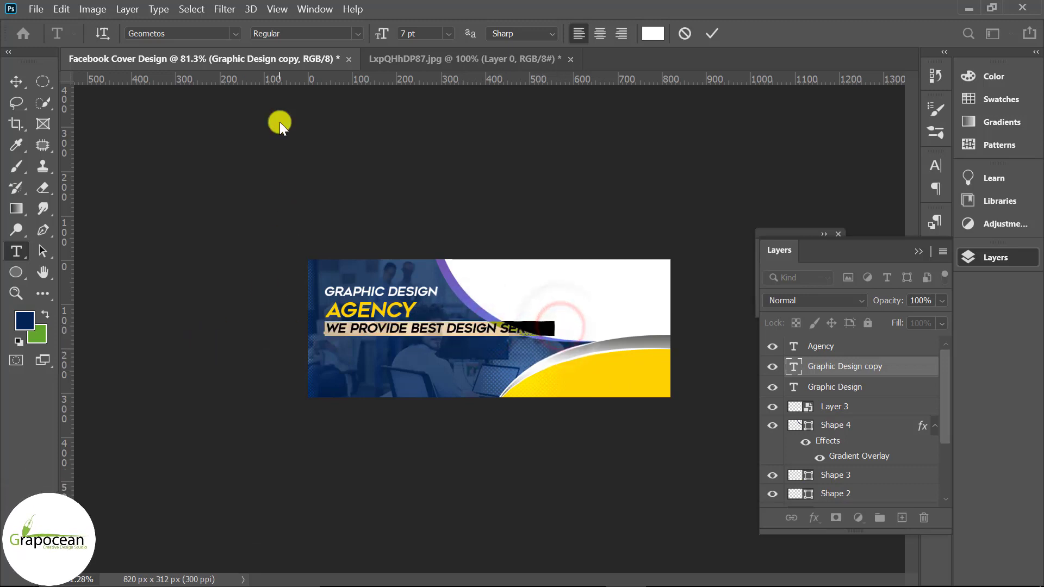
click(402, 35)
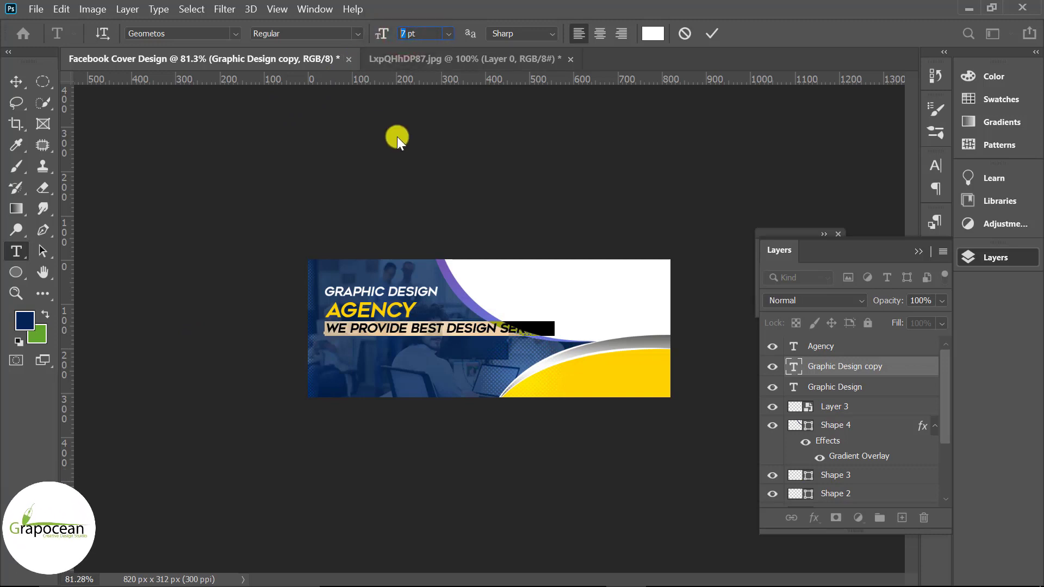
text(4)
key(Return)
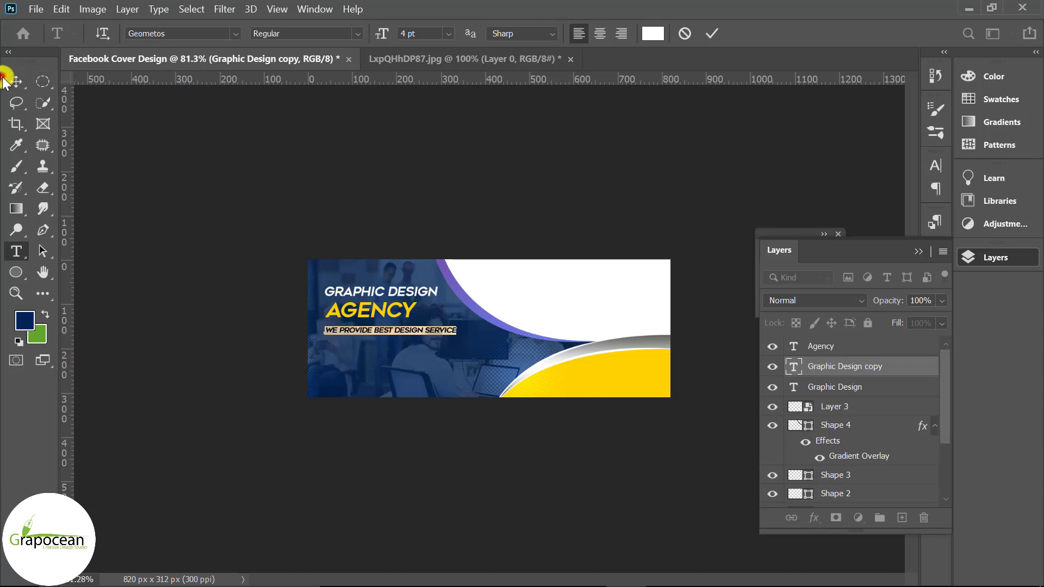
click(16, 81)
Nudge the tagline up just beneath AGENCY and zoom in on the text stack.
drag(432, 335, 433, 329)
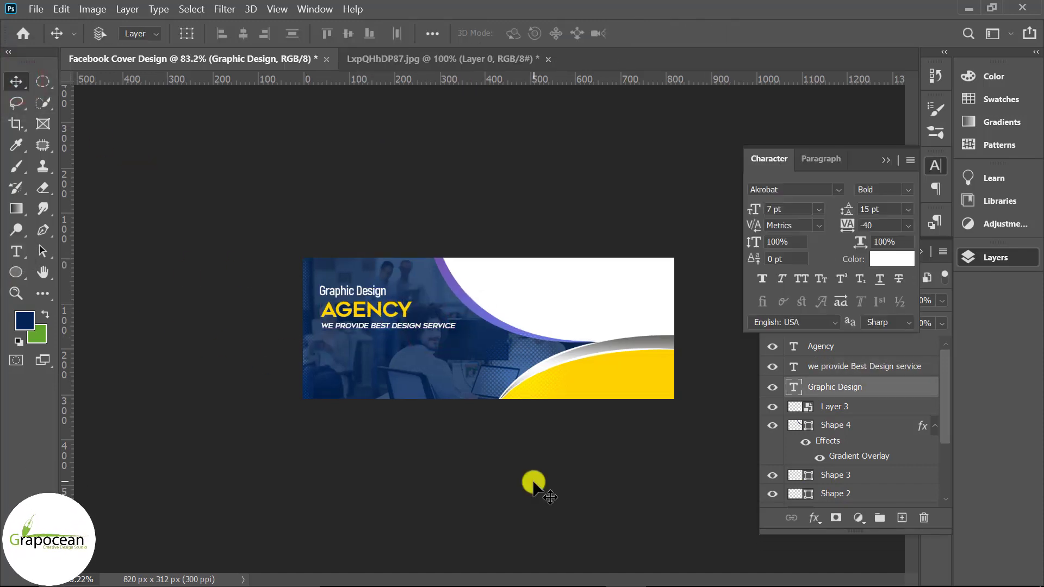
key(ctrl+plus)
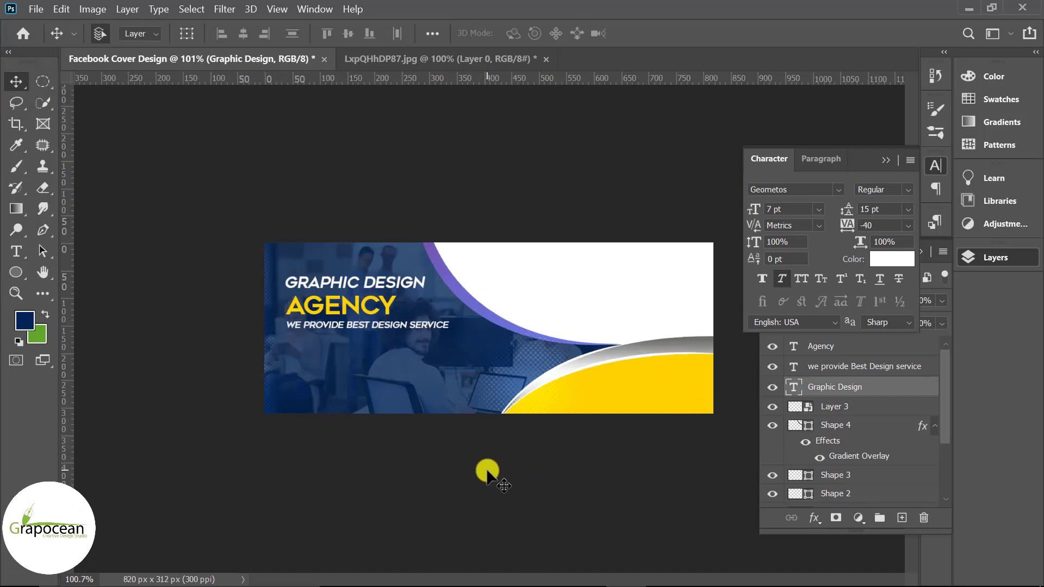
click(391, 308)
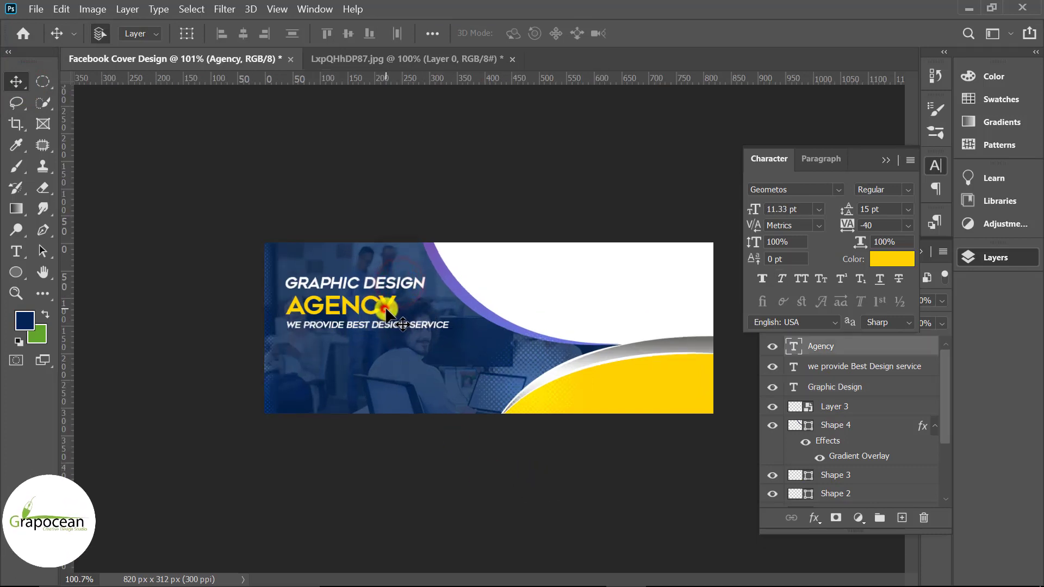
click(415, 334)
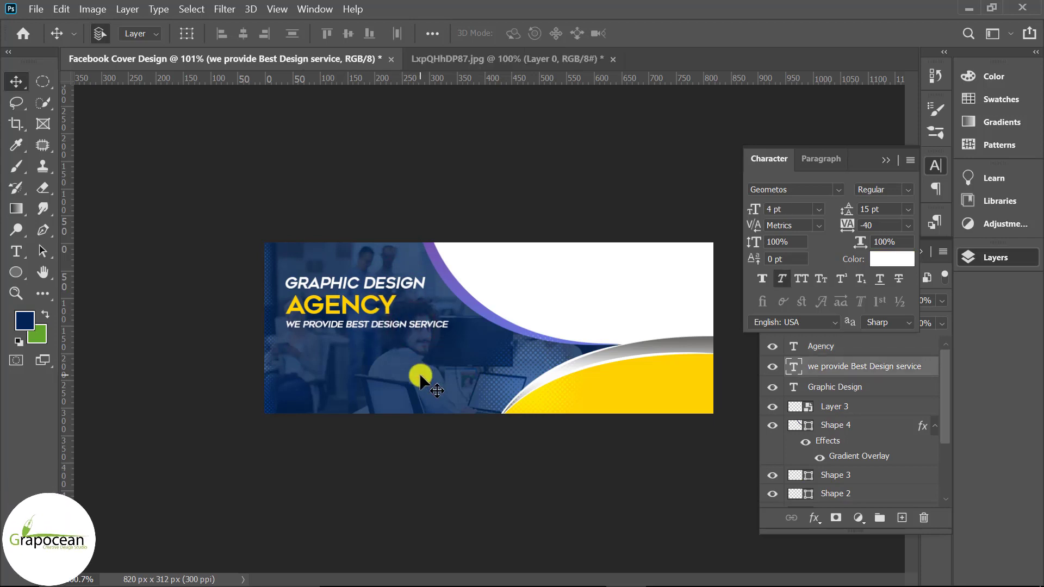
right_click(24, 279)
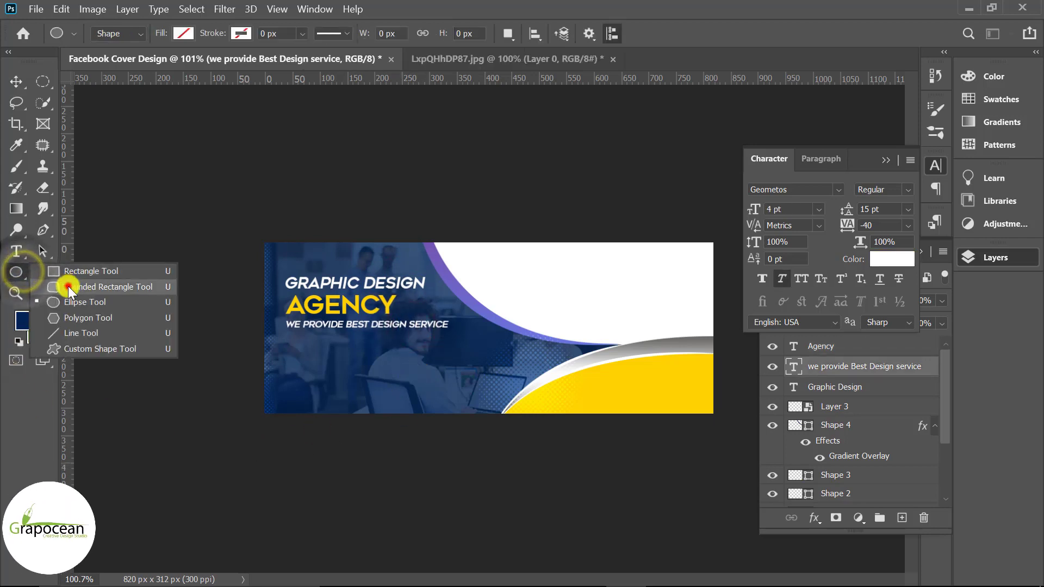
Draw a yellow 315 × 26 px rounded bar over the tagline.
click(68, 285)
drag(282, 318, 454, 332)
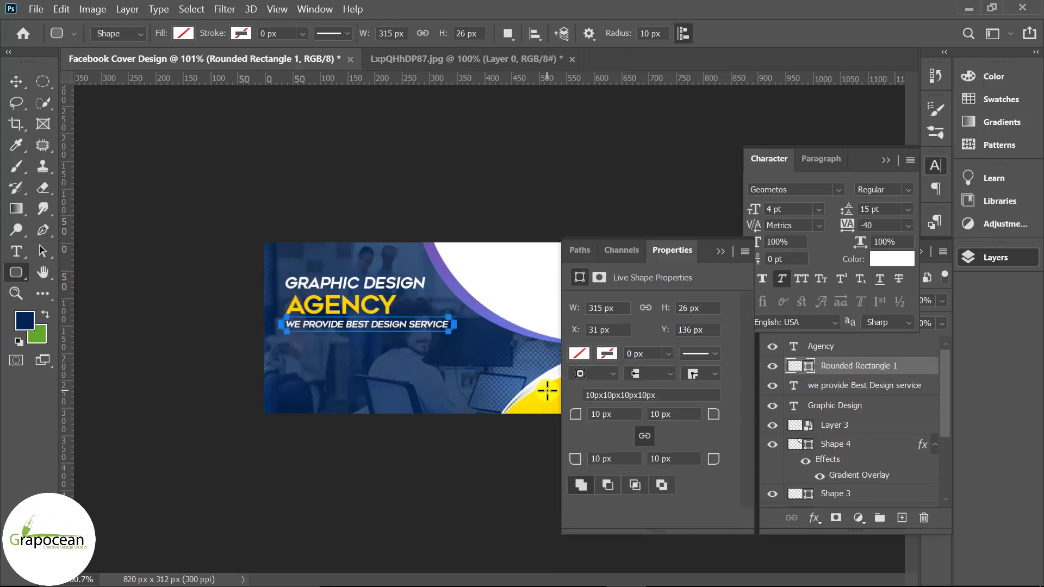
click(184, 35)
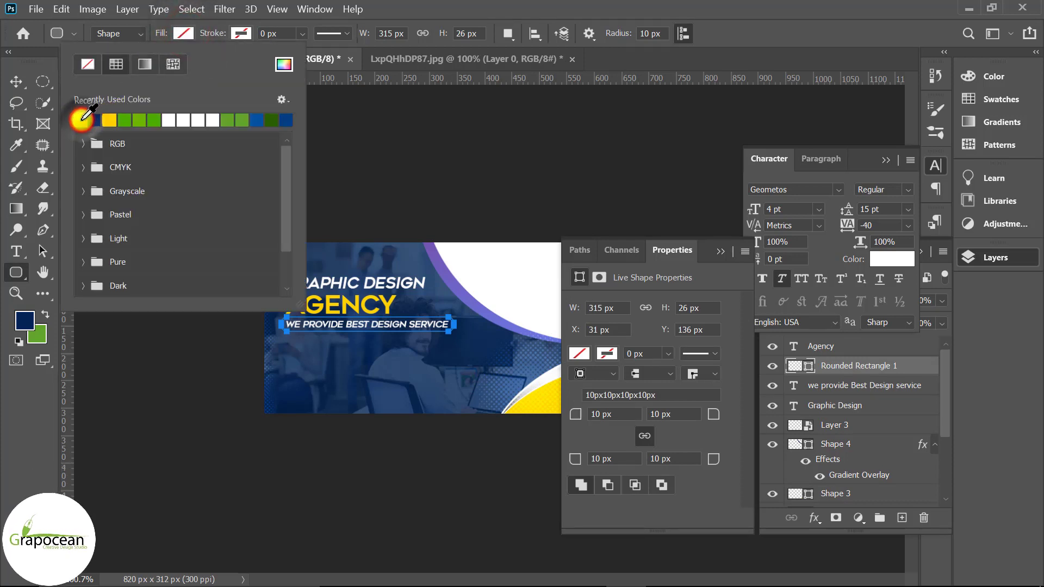
click(83, 118)
Close the Properties and Character panels.
click(15, 82)
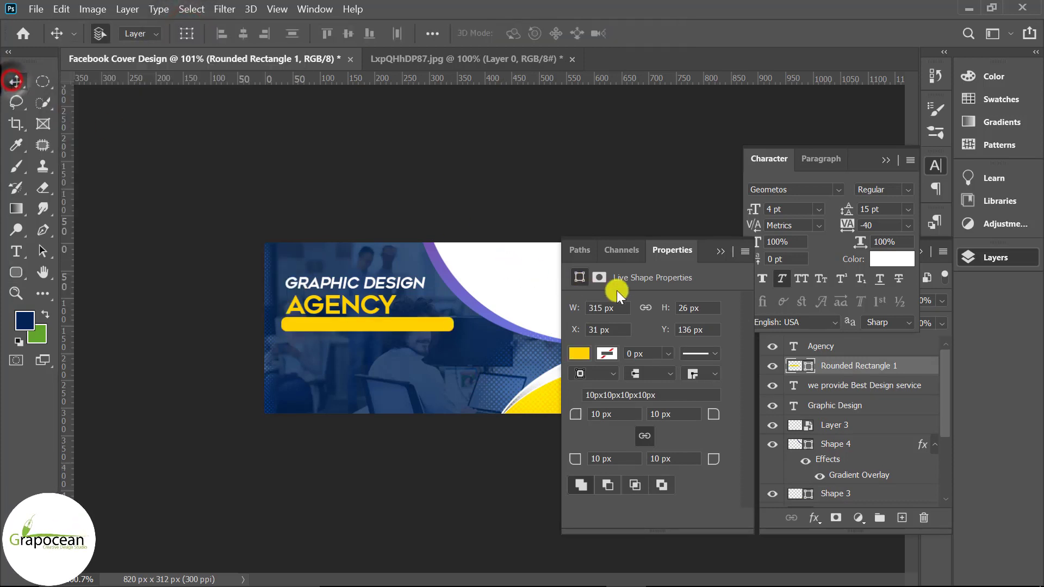
click(722, 250)
click(882, 163)
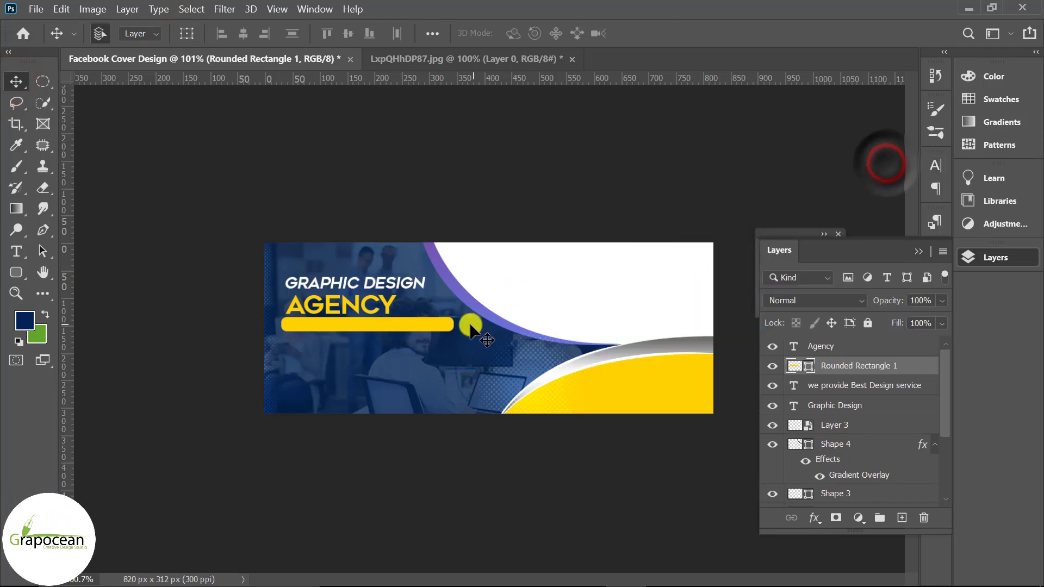
Send the yellow bar behind the tagline and recolour the tagline text dark grey.
key(ctrl+bracketleft)
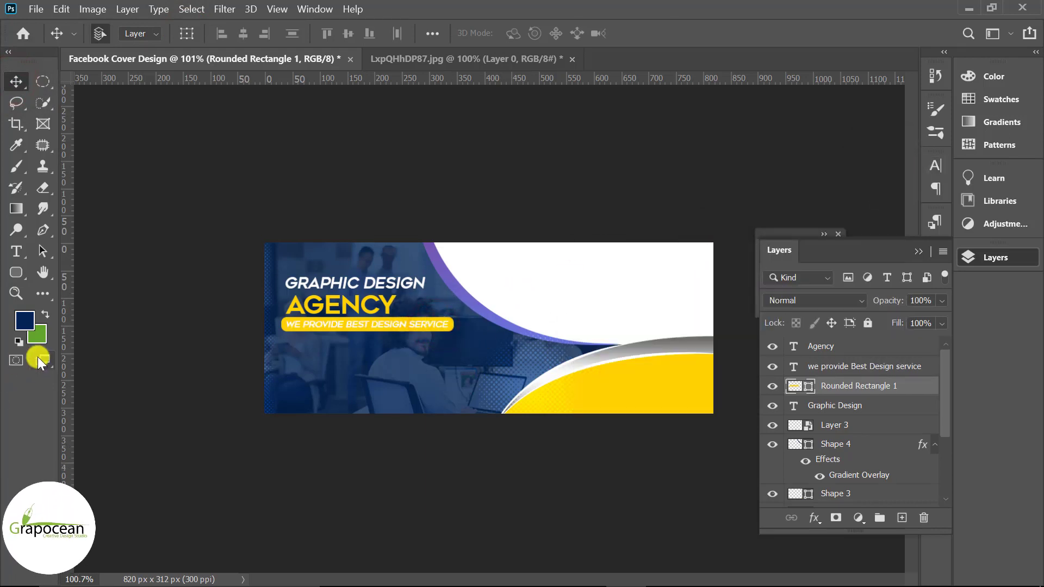
click(287, 325)
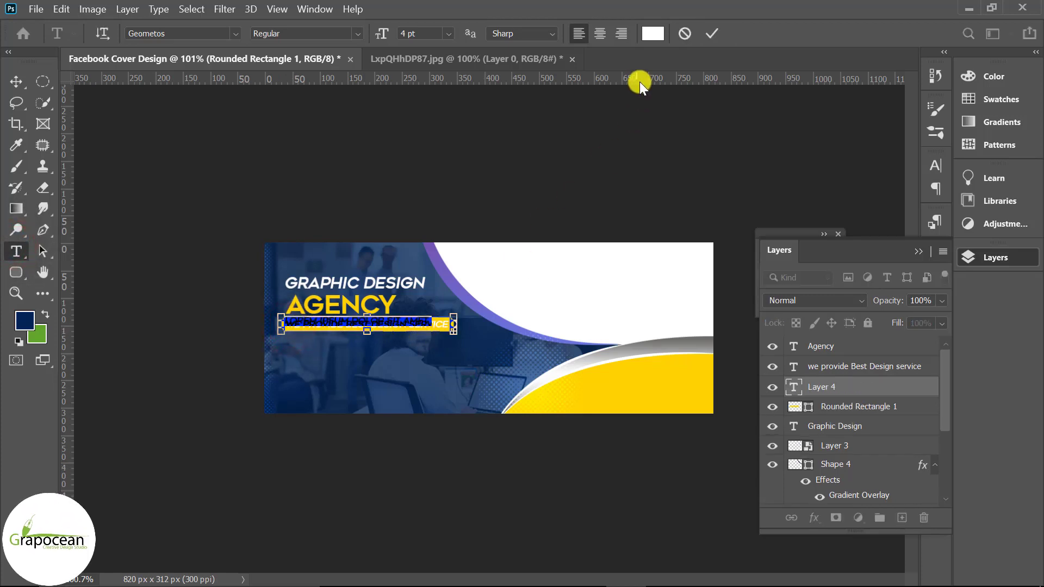
click(687, 33)
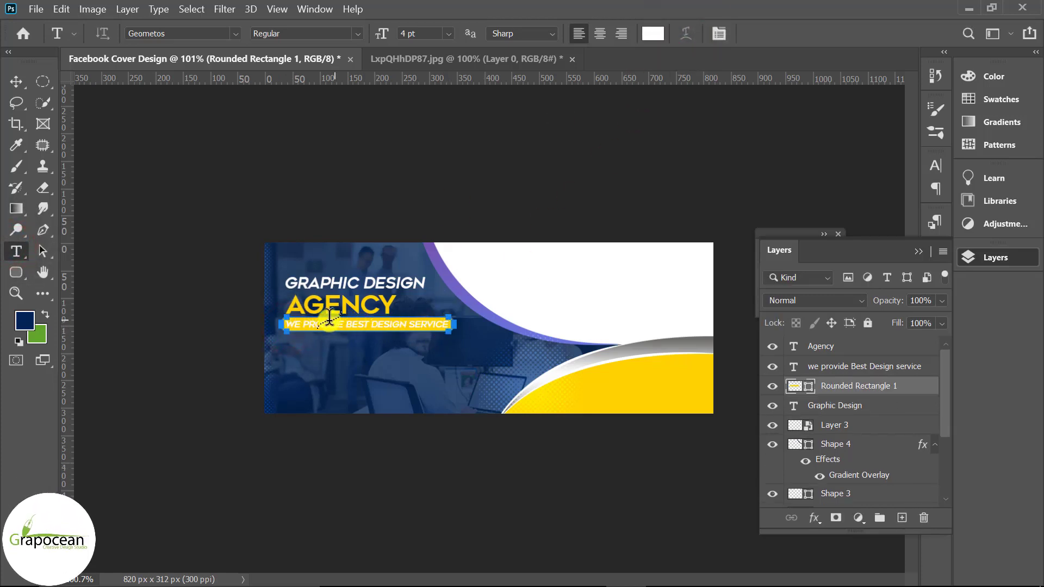
click(294, 324)
drag(435, 316, 289, 324)
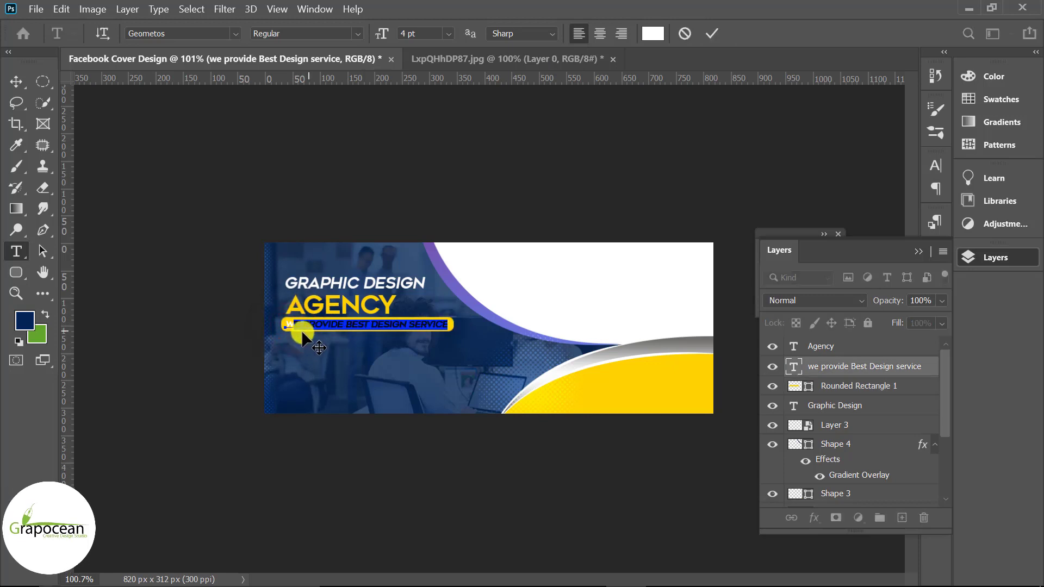
click(663, 33)
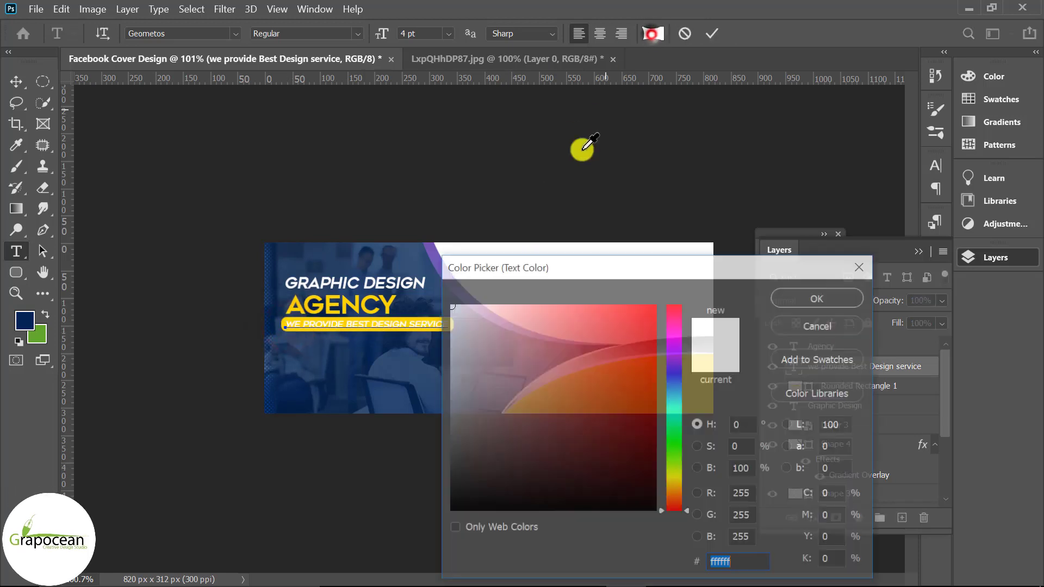
click(486, 408)
mouse_move(471, 433)
mouse_down()
mouse_move(392, 482)
mouse_move(452, 499)
mouse_up()
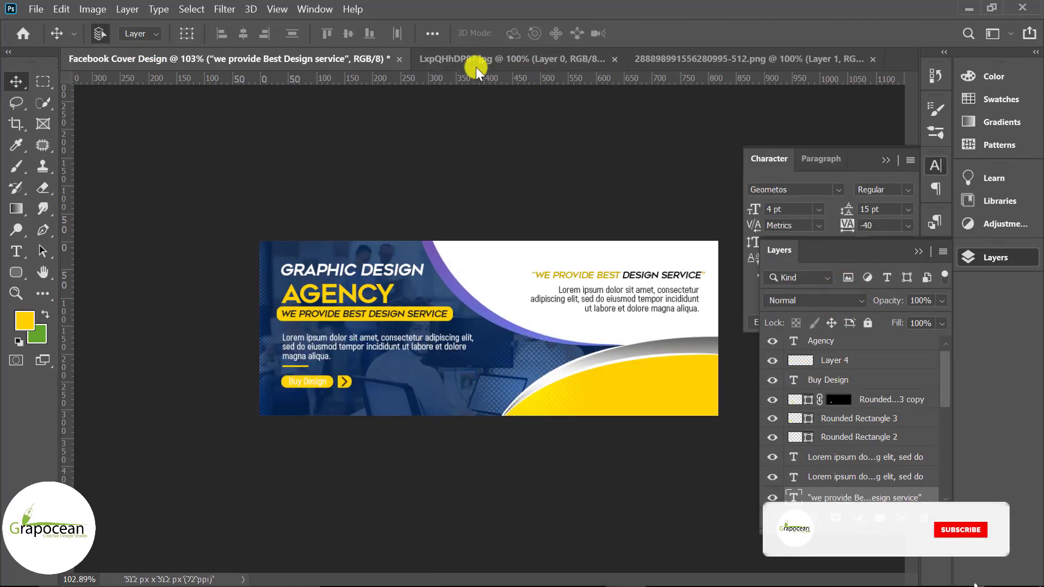
click(32, 9)
click(49, 34)
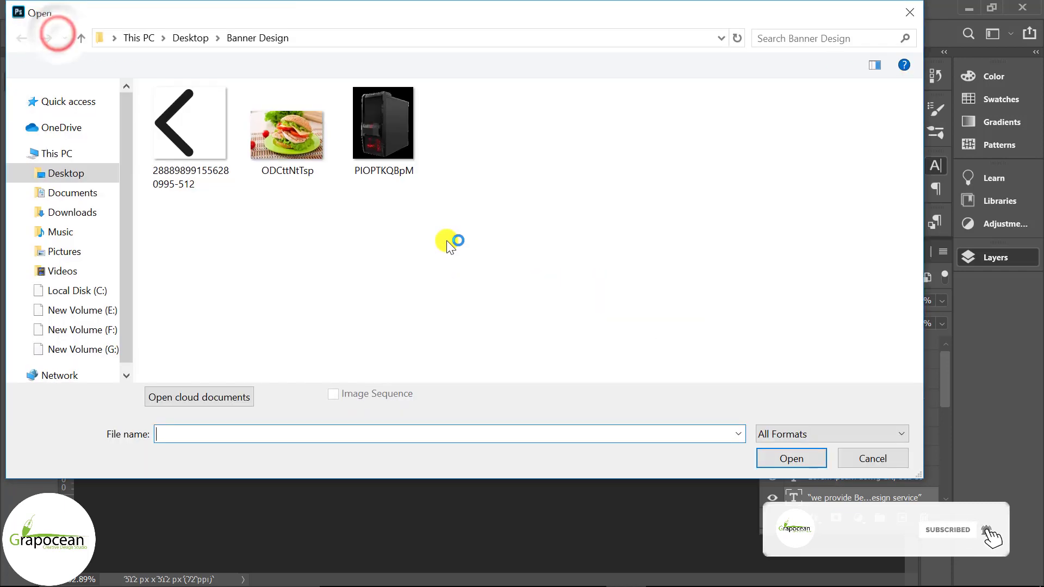
click(76, 173)
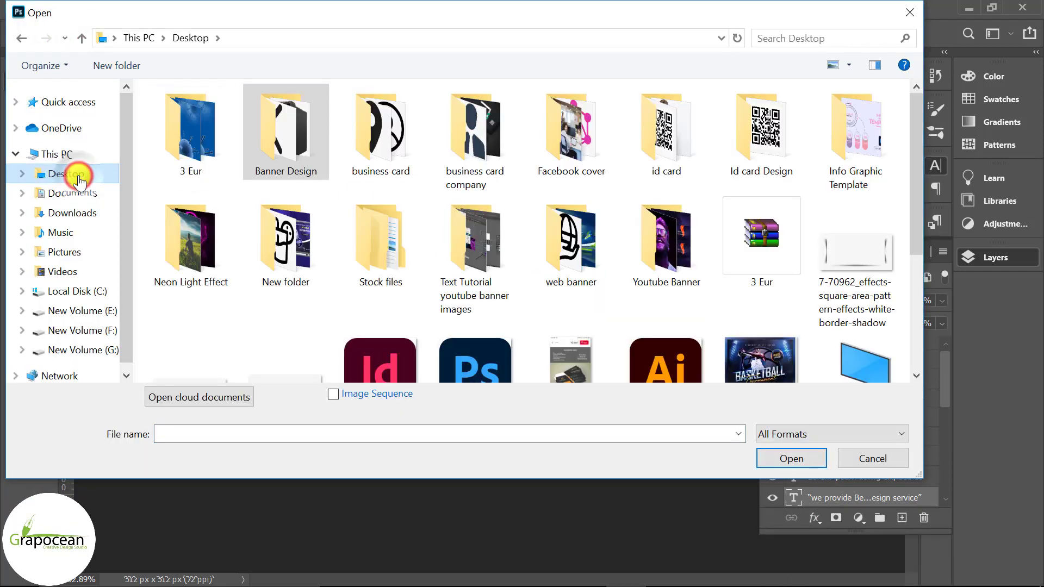
double_click(577, 151)
click(198, 128)
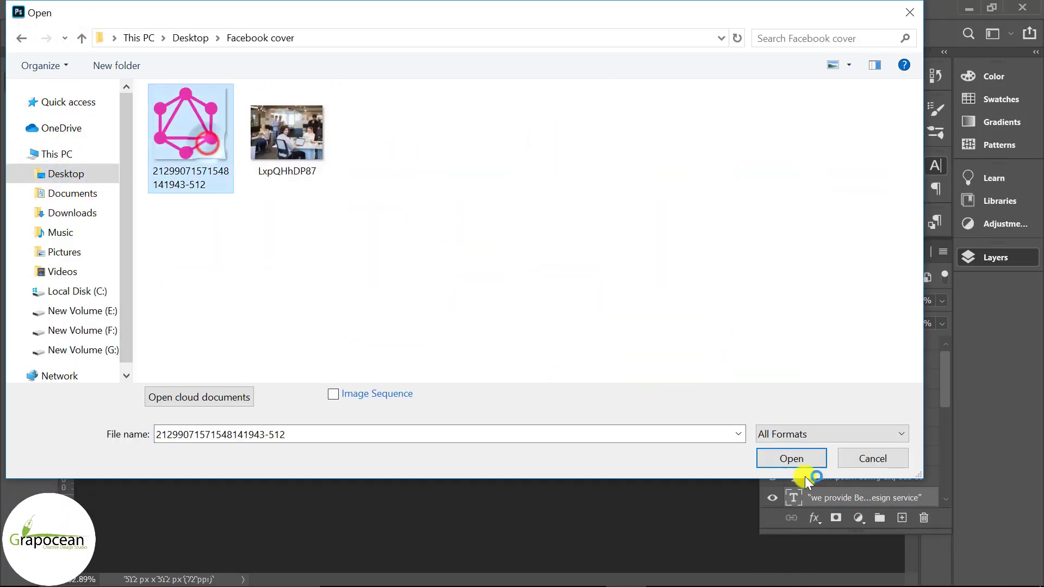
click(792, 459)
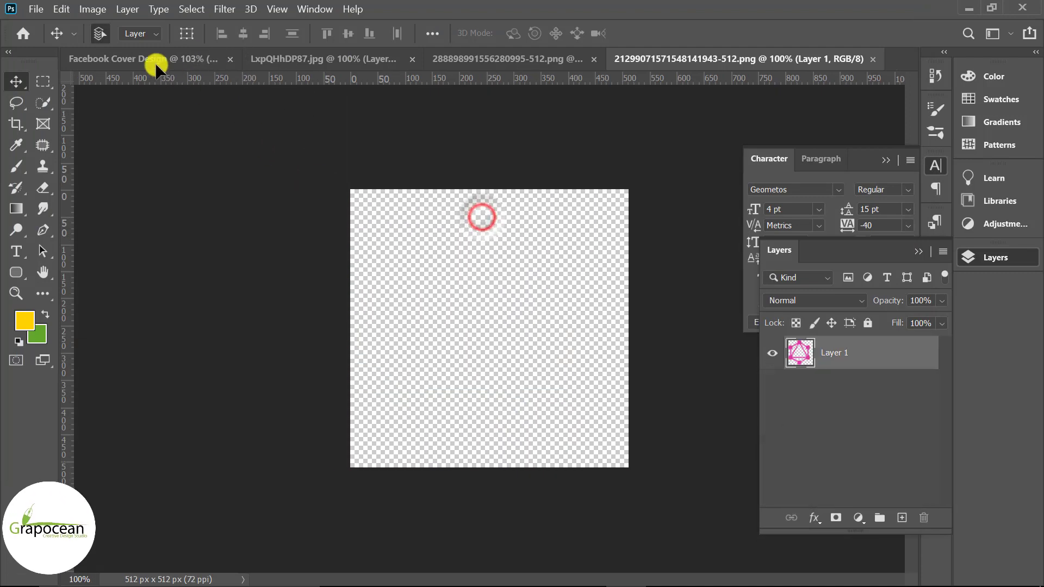
Bring the graph icon into the cover, shrink it, and place it above the right-side quote.
drag(477, 219, 598, 395)
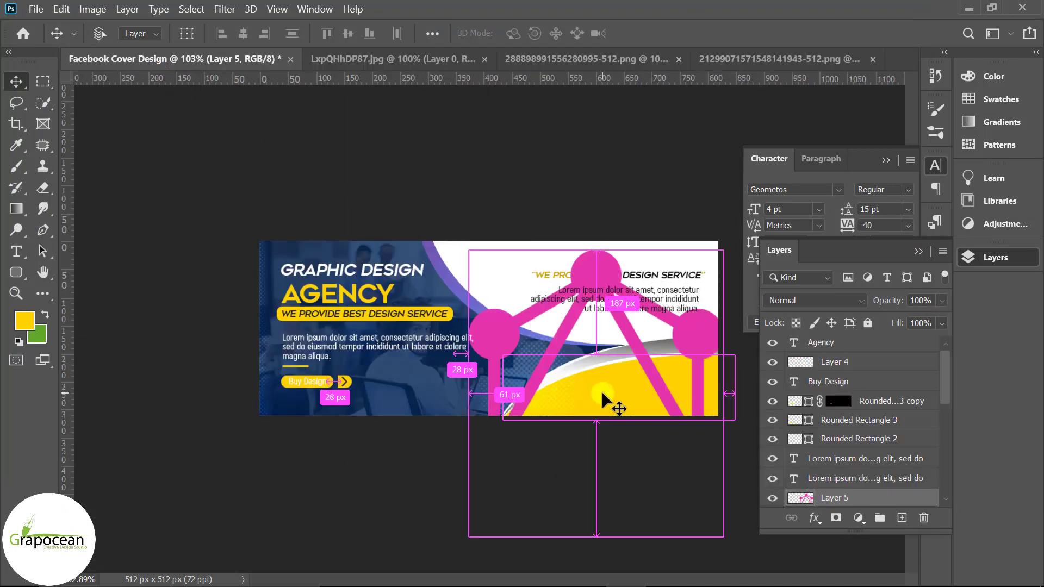
key(ctrl+t)
mouse_move(726, 252)
mouse_down()
mouse_move(634, 369)
mouse_move(631, 396)
mouse_up()
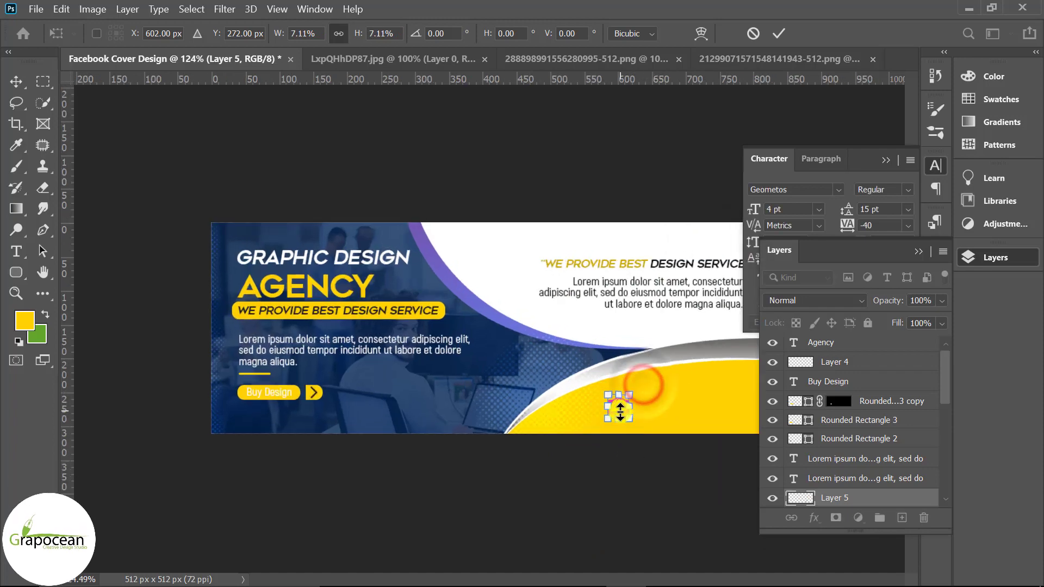
scroll(584, 415, down, 1)
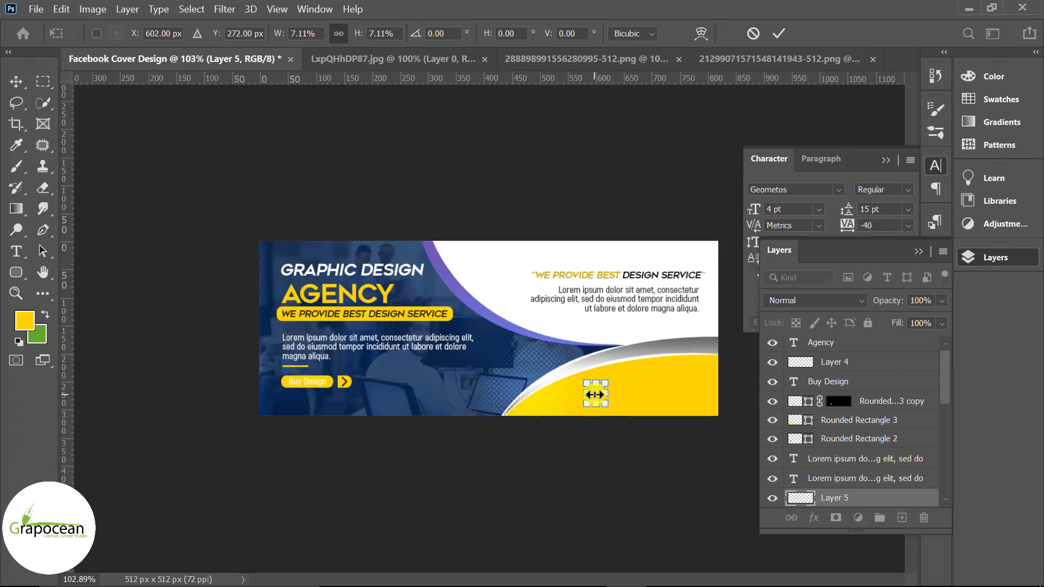
click(597, 390)
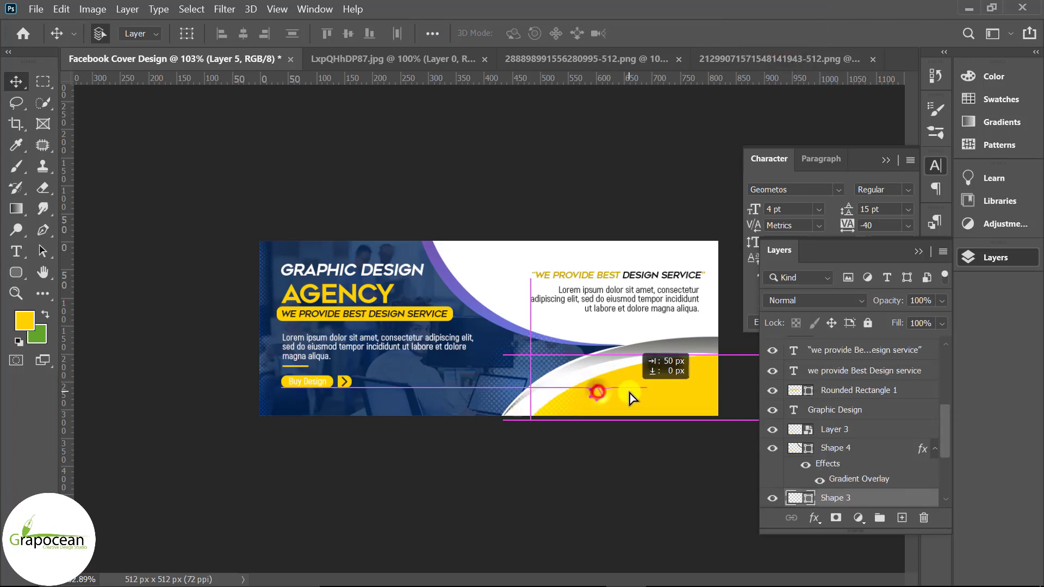
drag(597, 390, 612, 392)
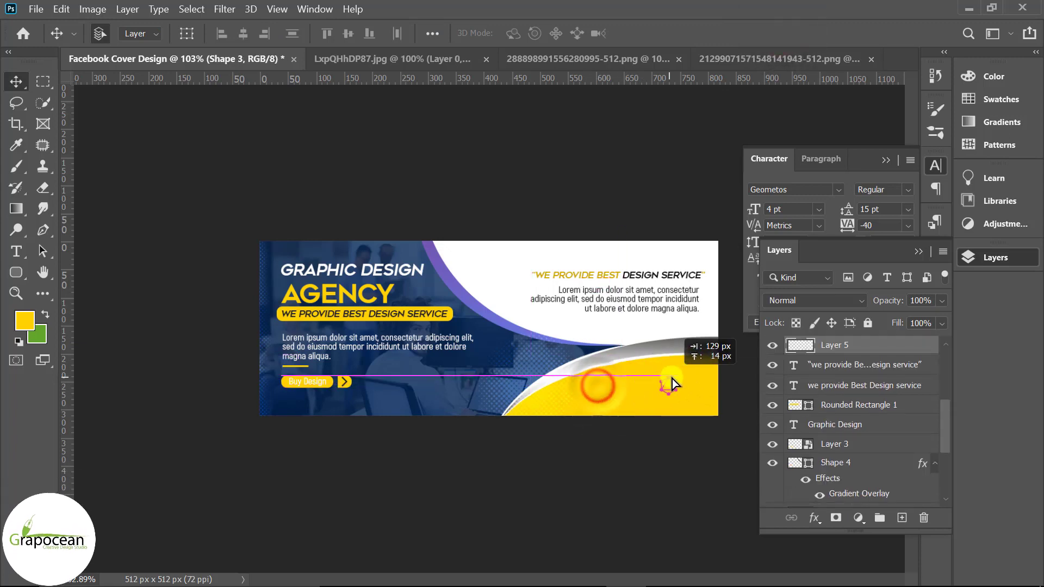
mouse_move(673, 379)
mouse_down()
mouse_move(298, 249)
mouse_move(658, 253)
mouse_up()
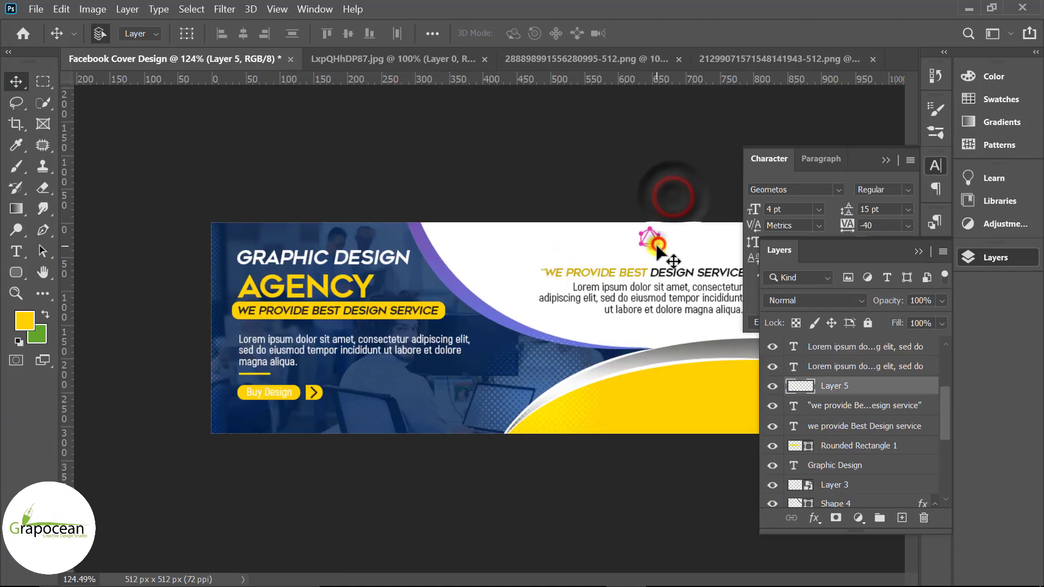
Give the icon a yellow #ffd200 Color Overlay sampled from AGENCY.
right_click(828, 391)
click(701, 28)
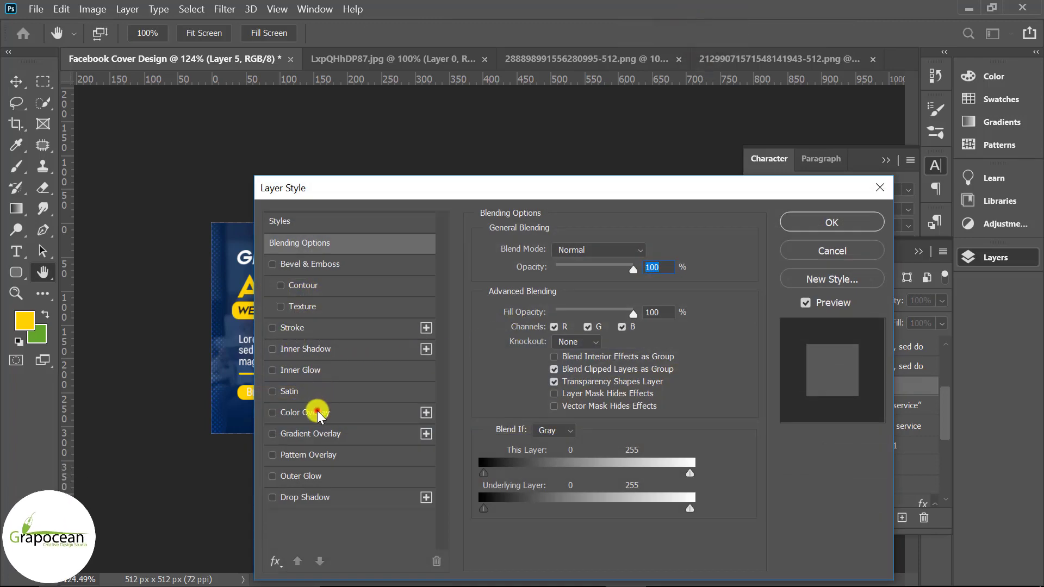
click(315, 412)
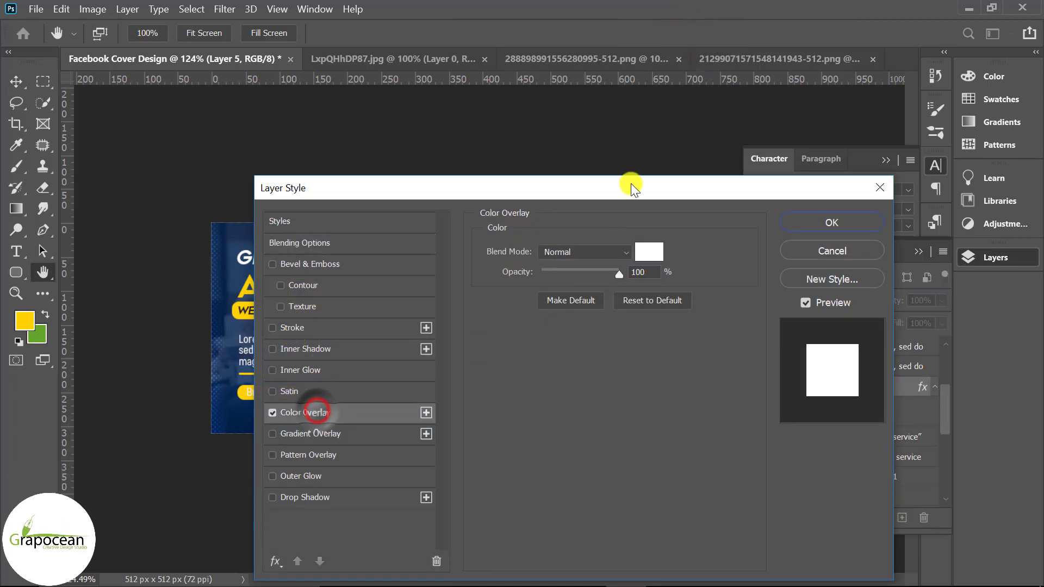
drag(631, 188, 772, 332)
click(789, 398)
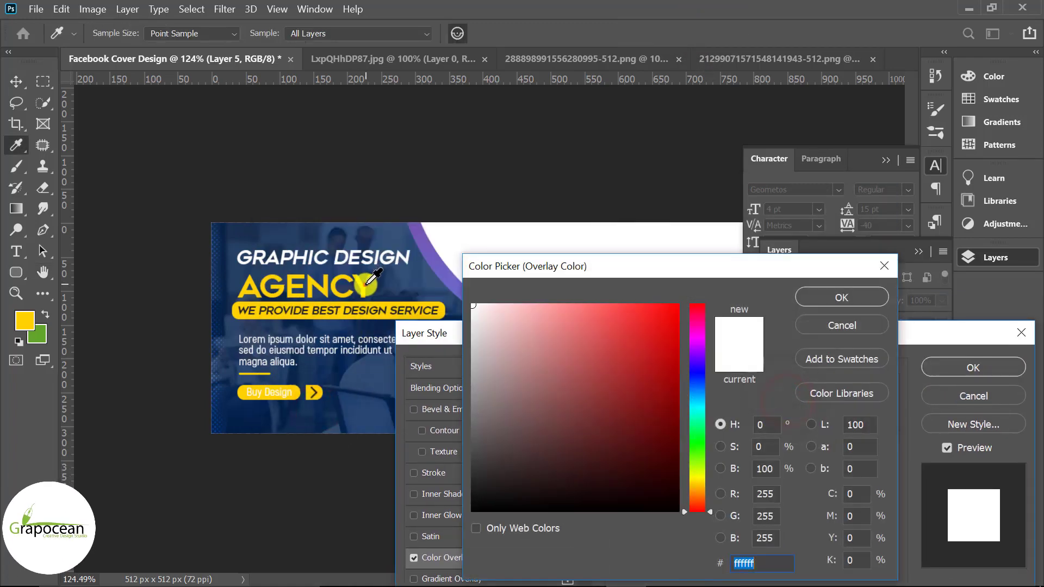
click(367, 284)
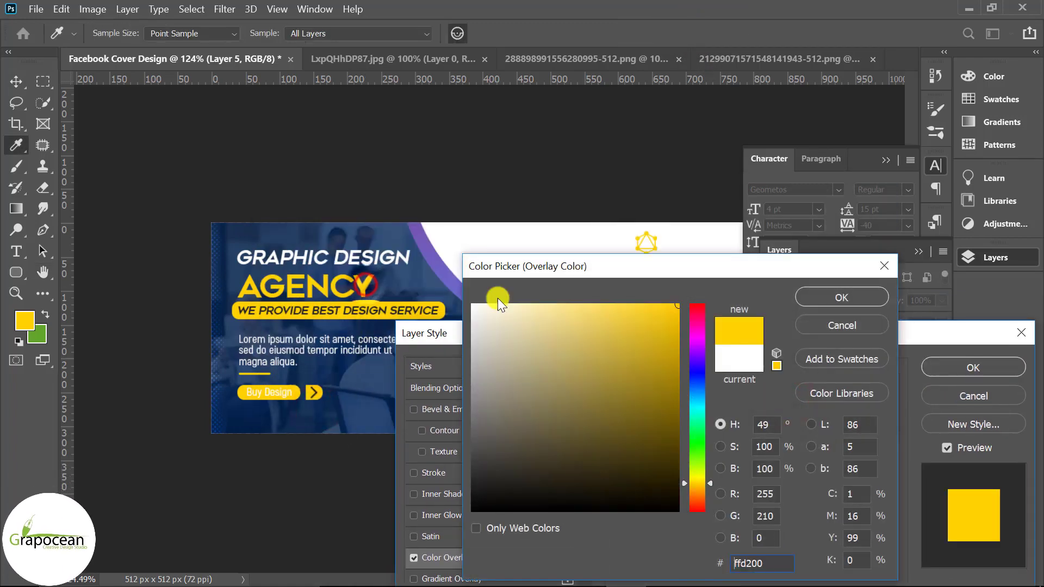
click(839, 298)
click(971, 366)
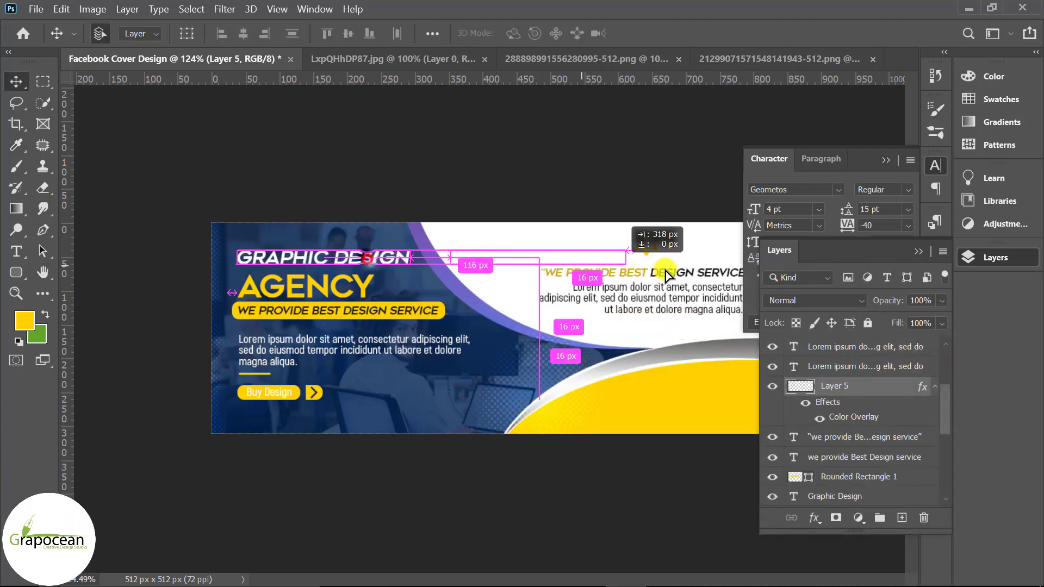
Copy the heading beside the icon and turn it into near-black COMPANY LOGO text.
mouse_move(660, 247)
mouse_down()
mouse_move(729, 245)
mouse_move(598, 247)
mouse_up()
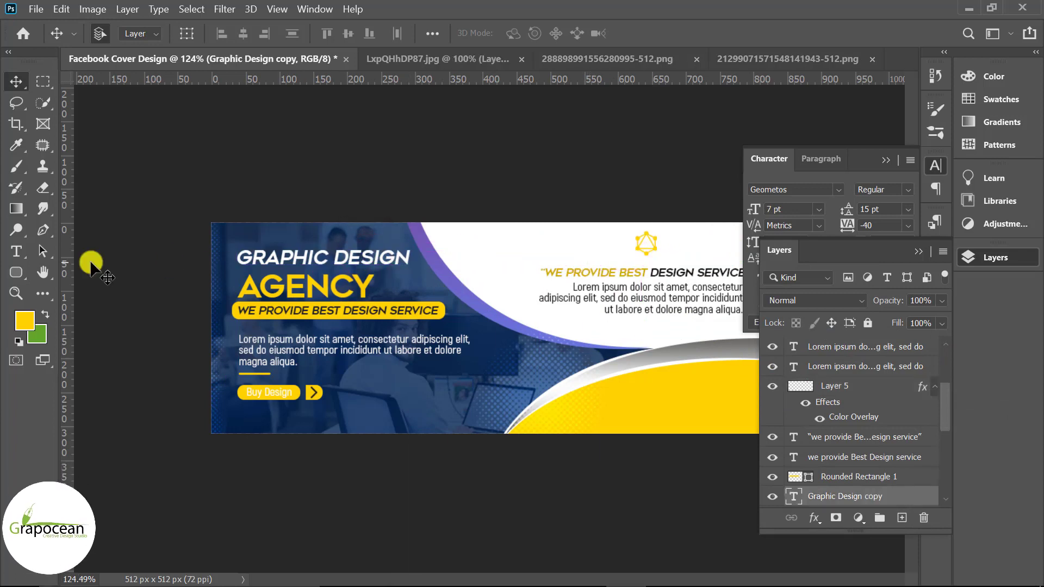
key(t)
click(461, 249)
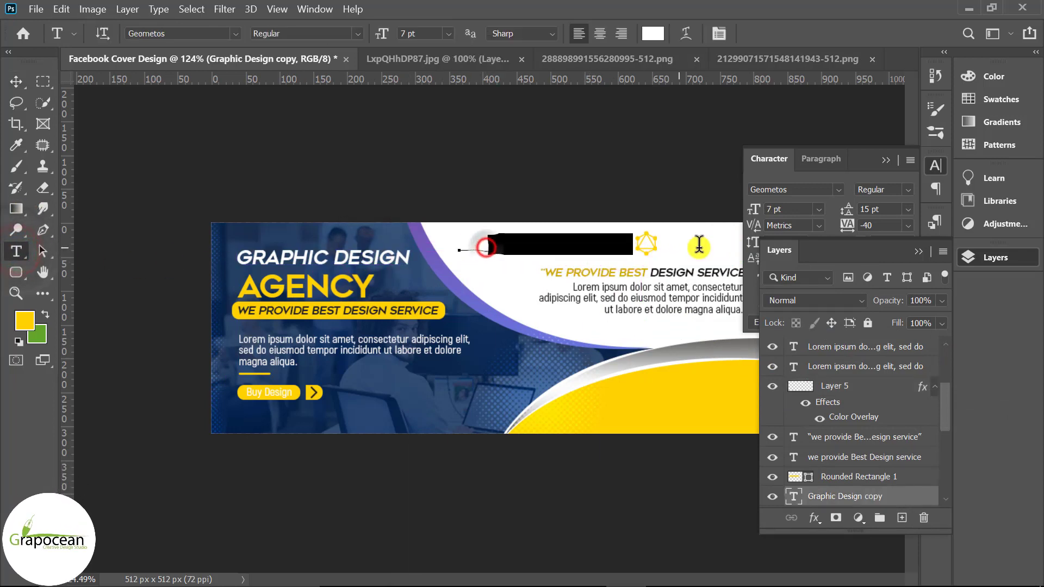
text(W)
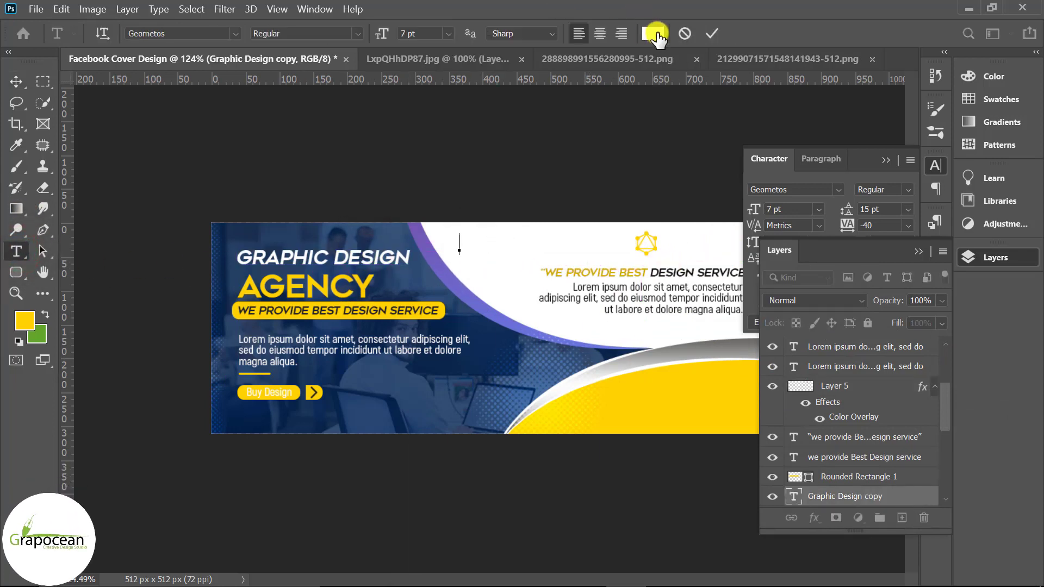
click(655, 33)
drag(602, 359, 439, 492)
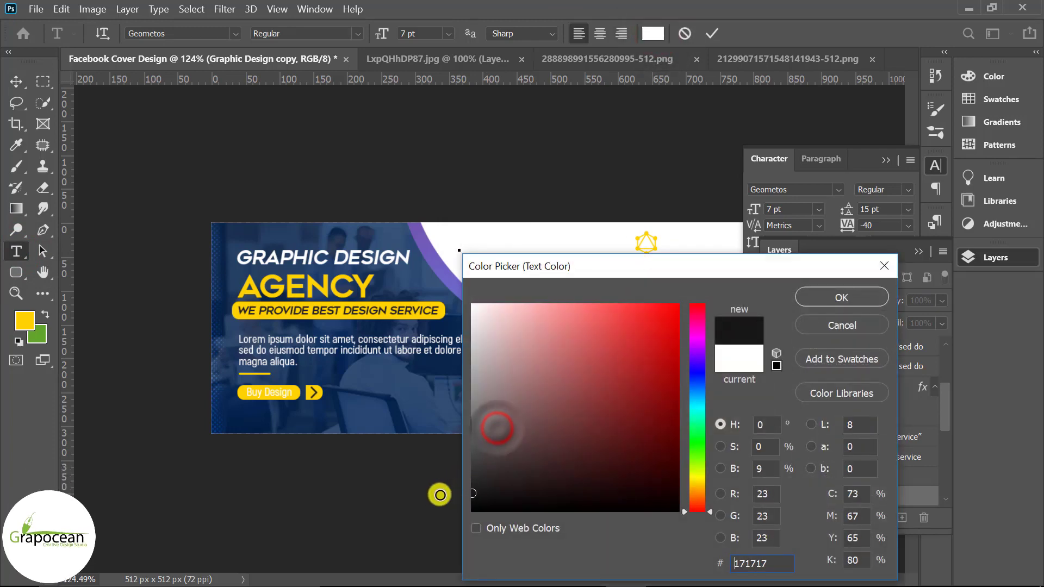
click(867, 304)
text(.COM)
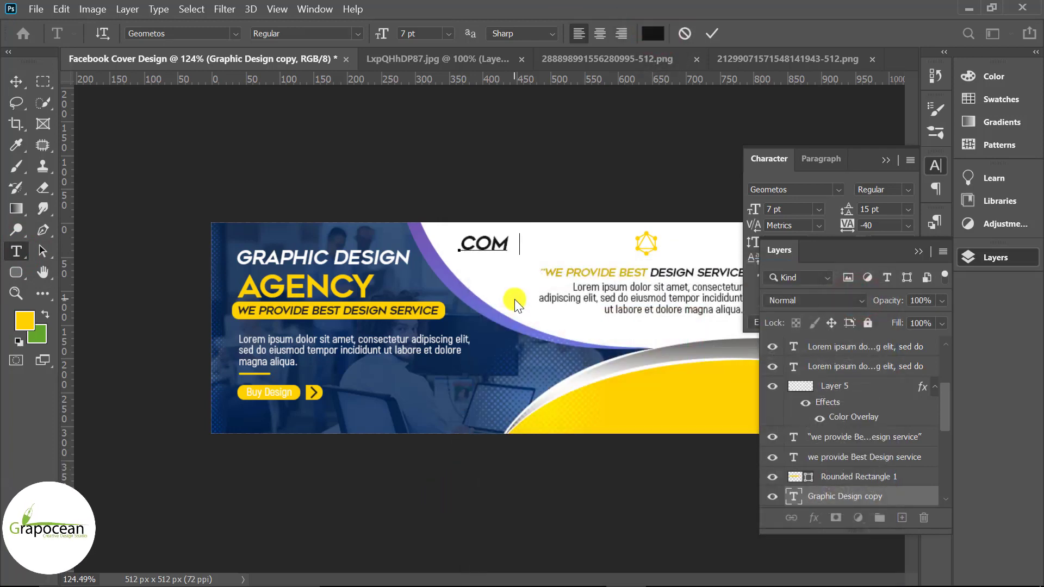
text(PANY LOGO)
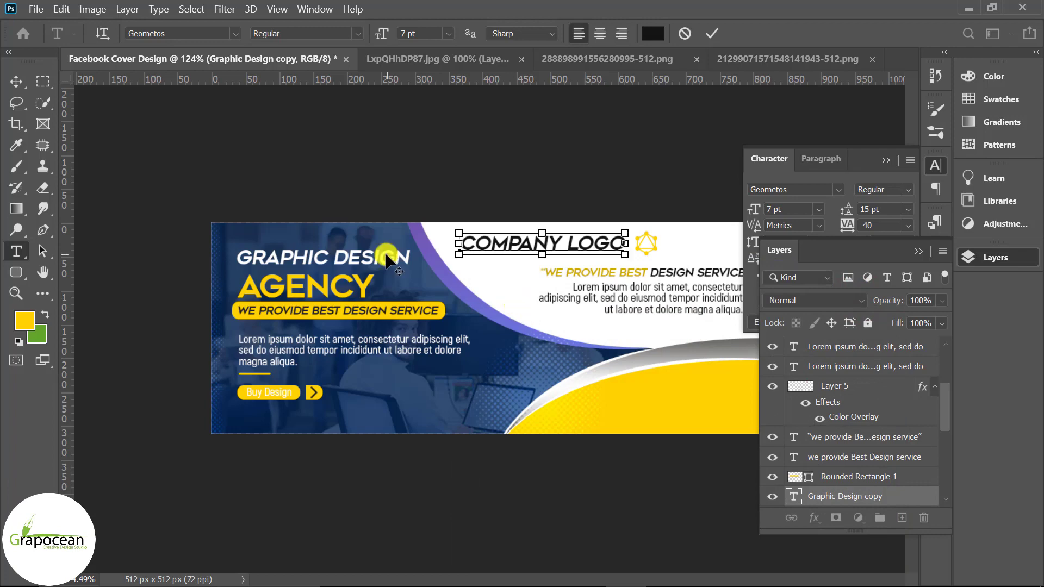
key(ctrl+Return)
Move COMPANY LOGO right and position the yellow icon just left of it.
scroll(387, 260, down, 3)
click(16, 82)
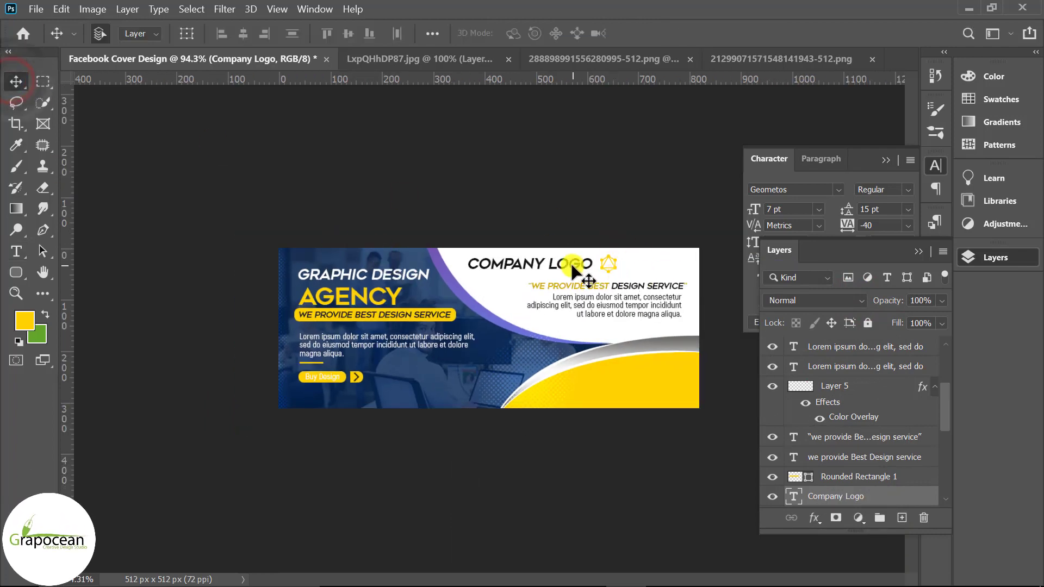
drag(574, 270, 703, 267)
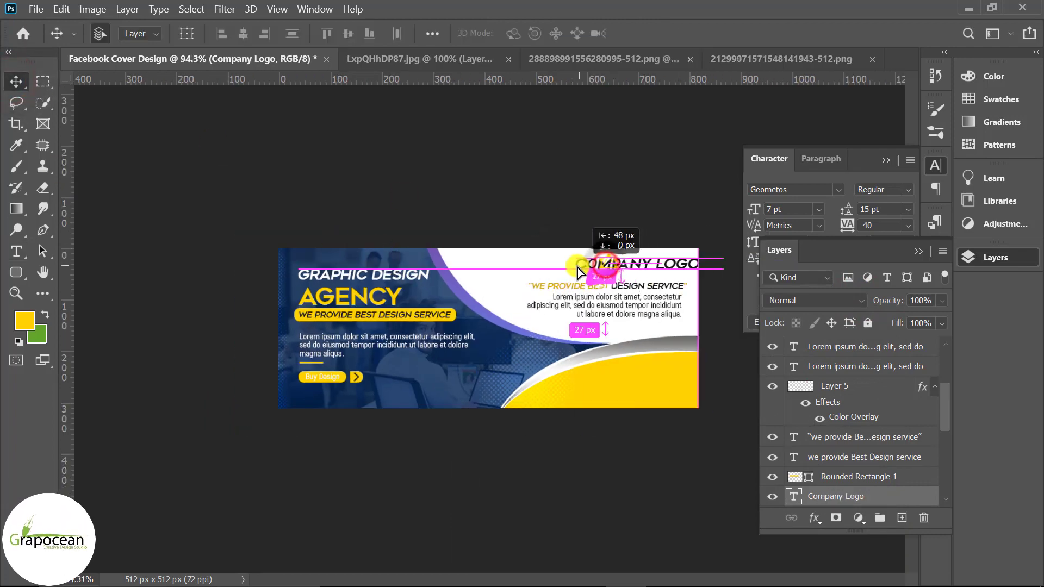
scroll(621, 266, up, 3)
drag(703, 204, 591, 207)
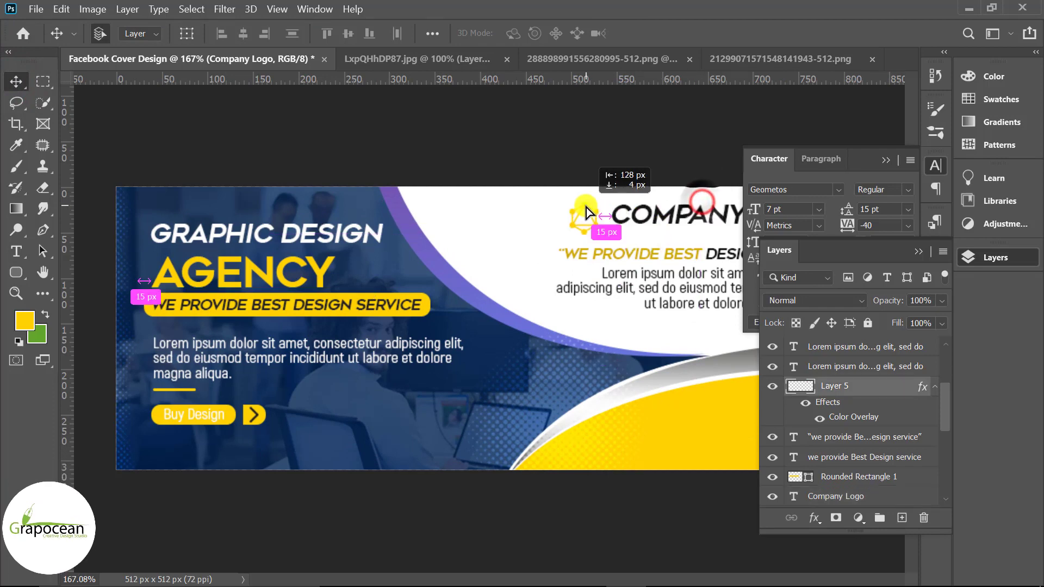
scroll(508, 220, down, 2)
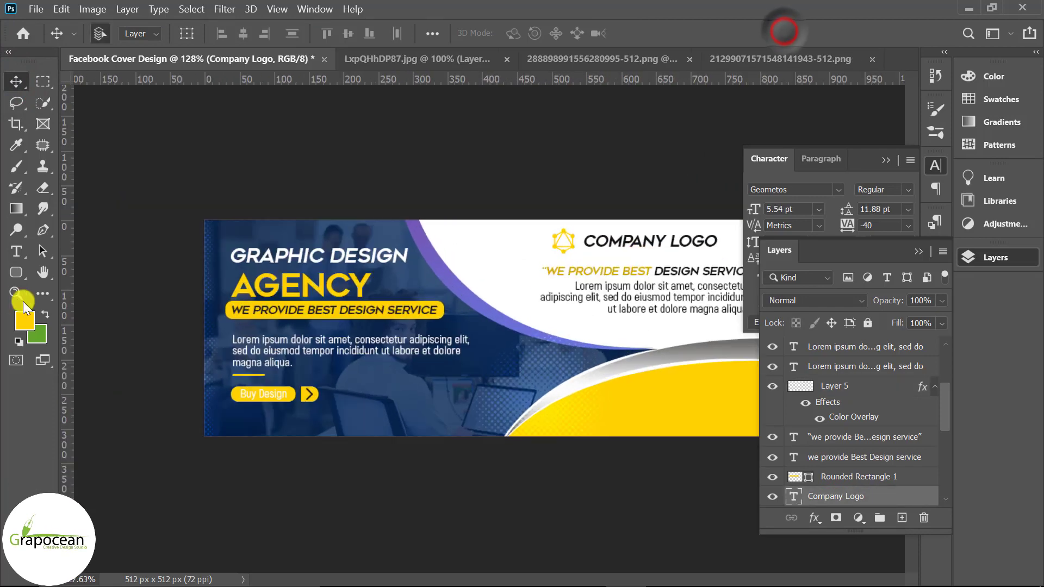
Make the word LOGO faux bold and colour it the banner's yellow.
click(16, 251)
double_click(670, 243)
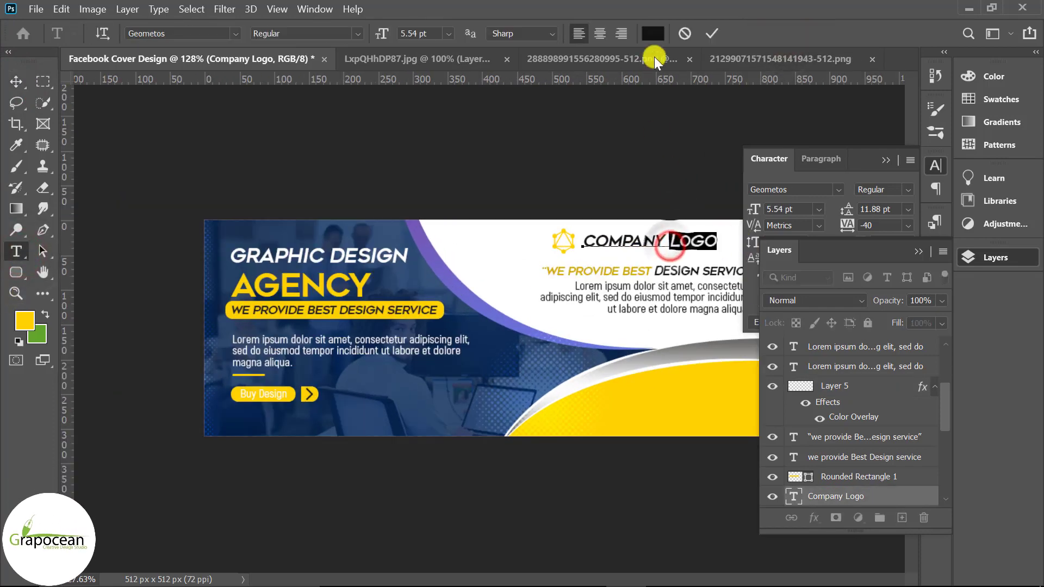
click(966, 253)
click(763, 279)
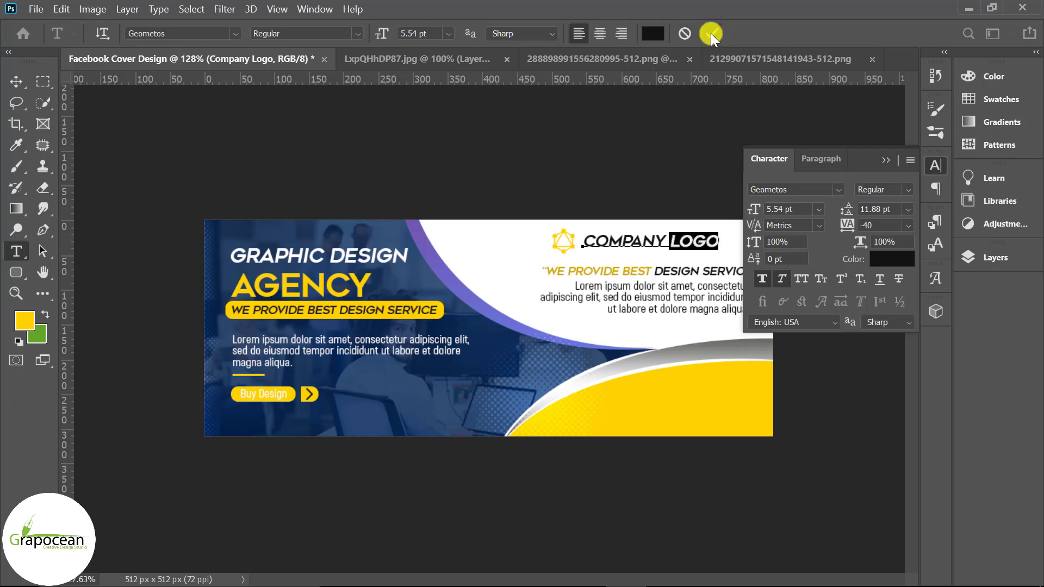
click(653, 33)
drag(651, 259, 650, 455)
click(681, 401)
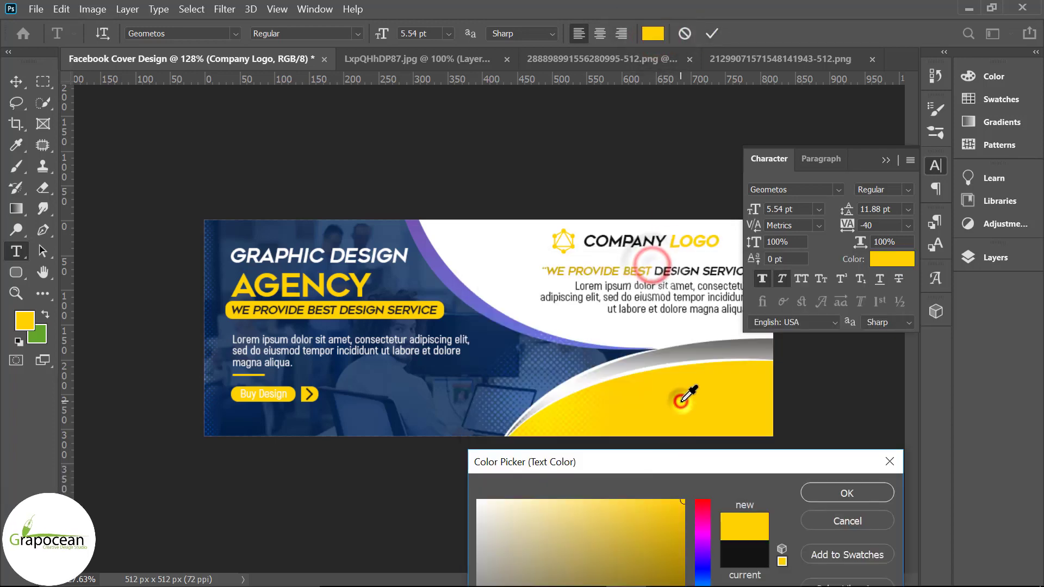
click(851, 494)
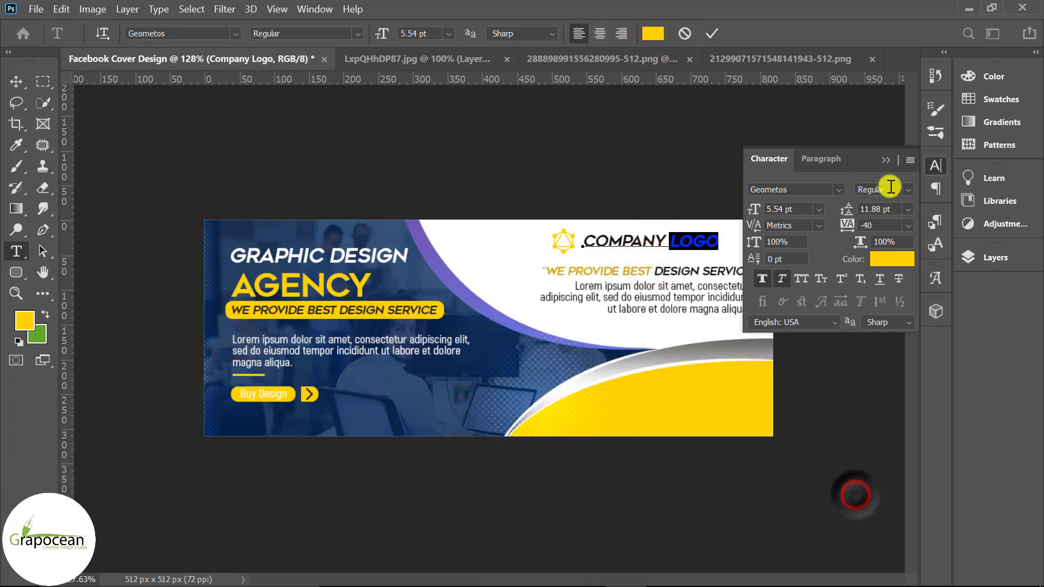
click(886, 160)
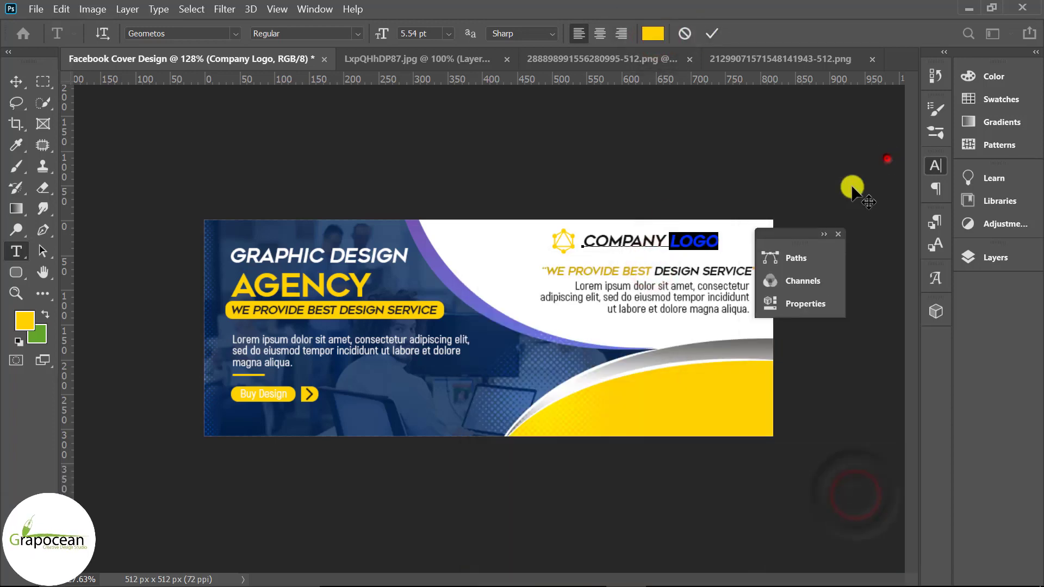
click(832, 234)
click(15, 81)
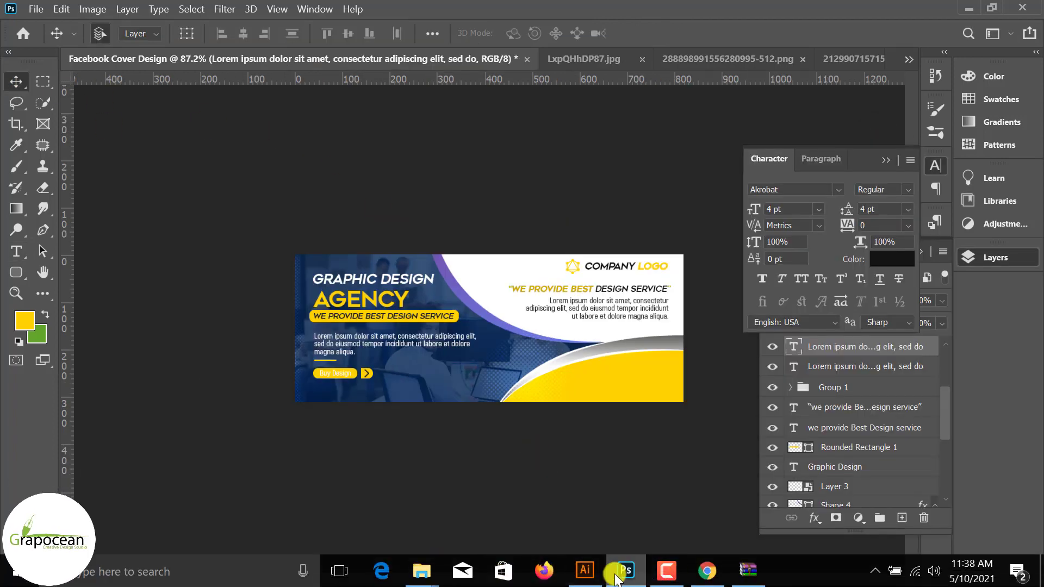
In Illustrator, draw a small square on the artboard.
click(585, 571)
click(17, 126)
drag(423, 321, 448, 343)
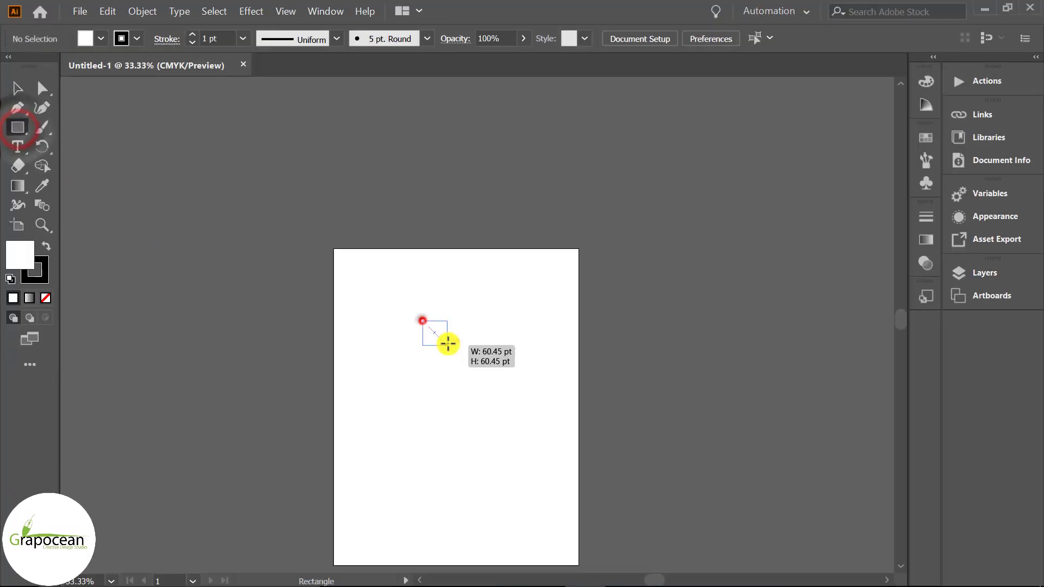
drag(492, 373, 474, 376)
drag(408, 309, 435, 337)
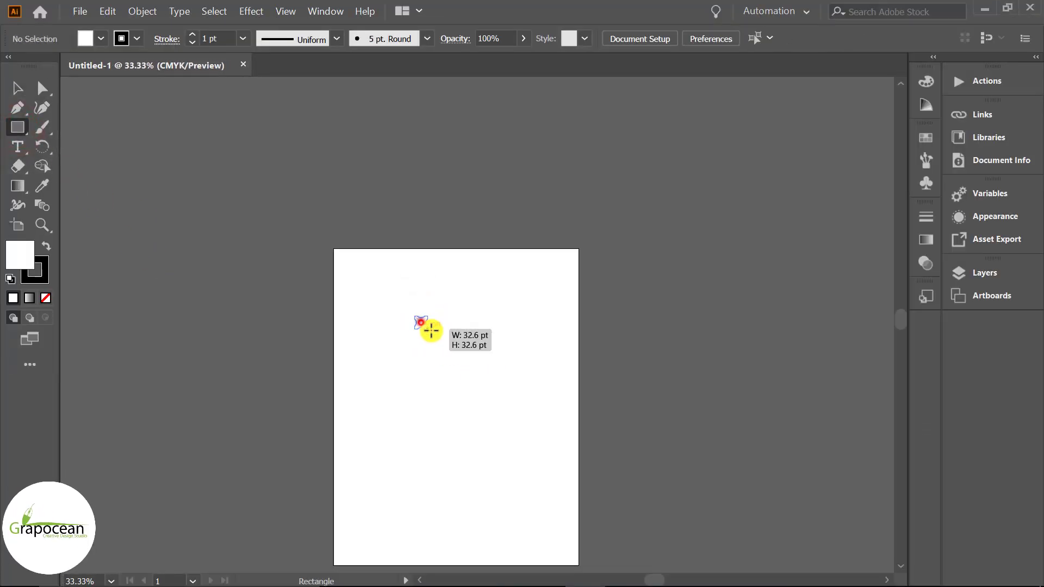
key(ctrl+plus)
key(ctrl+plus)
key(ctrl+plus)
key(ctrl+plus)
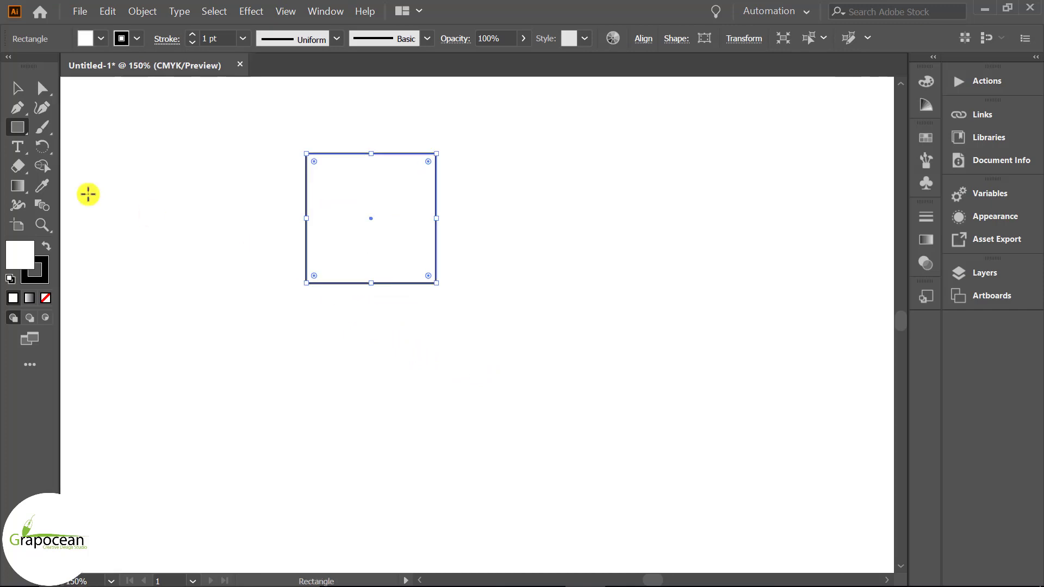
Give the square a black fill with no stroke.
click(136, 38)
click(17, 70)
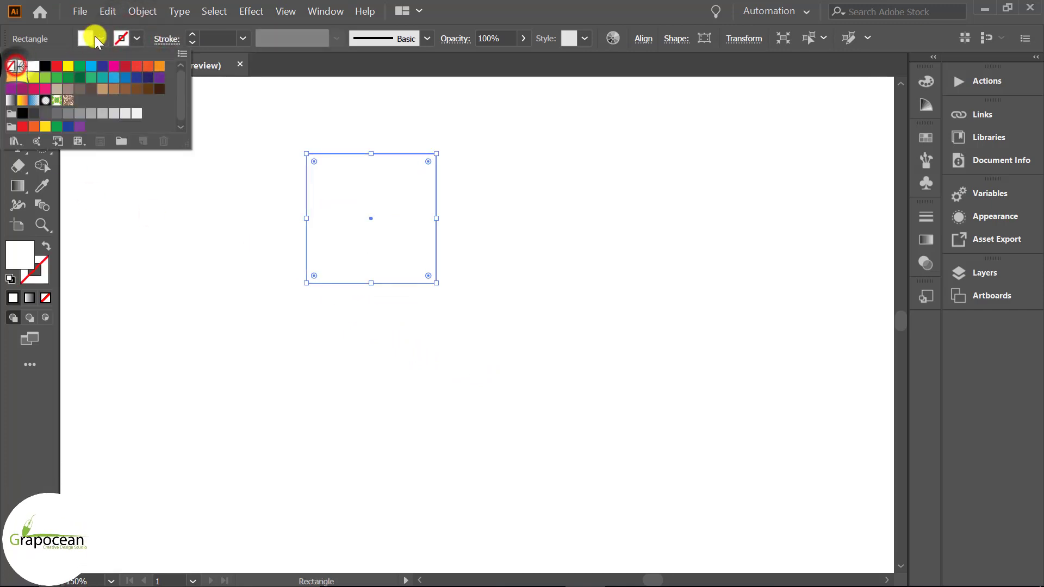
click(95, 38)
click(45, 66)
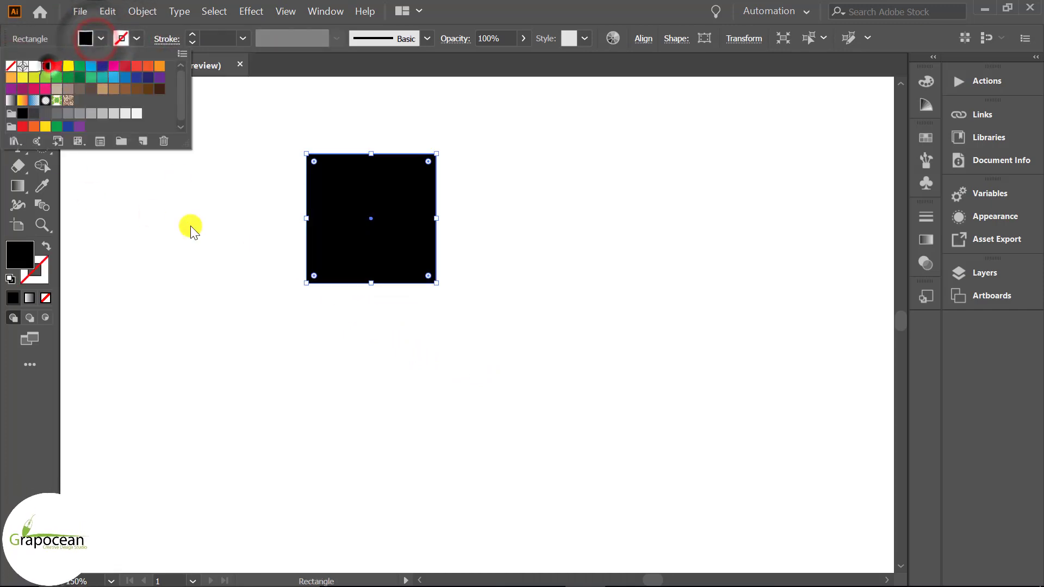
key(v)
click(189, 249)
click(239, 250)
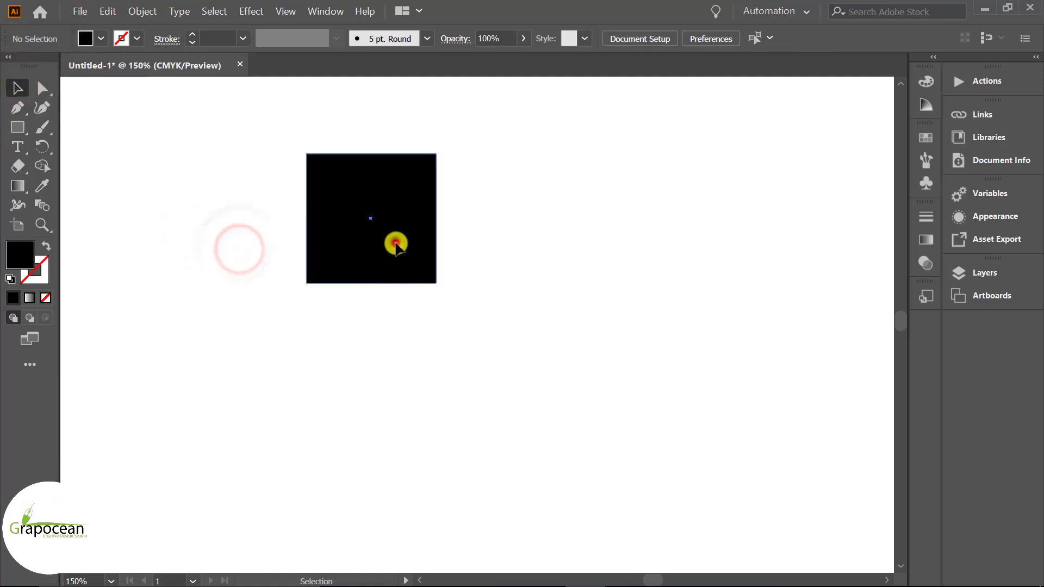
click(396, 246)
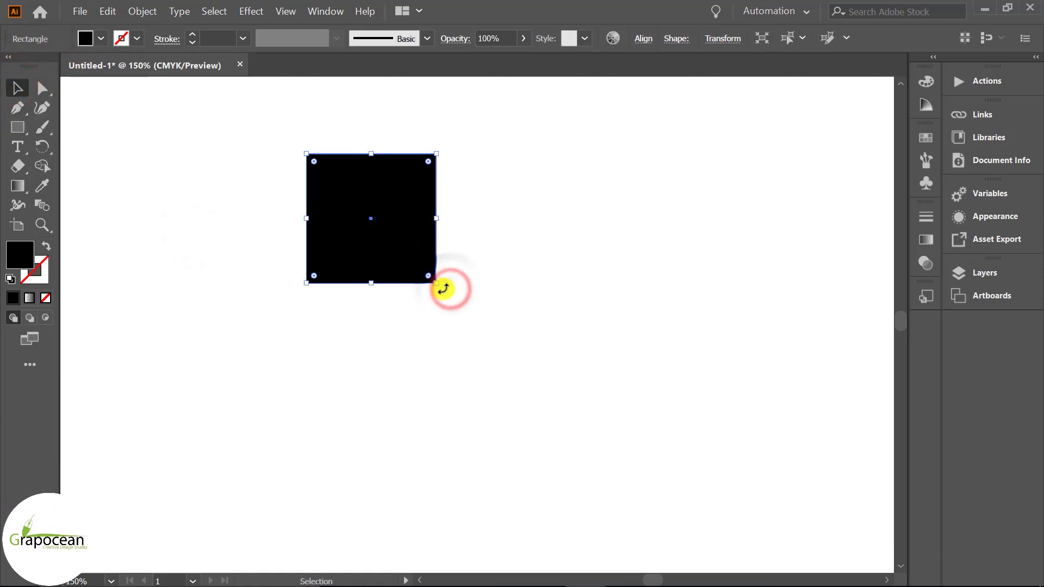
Rotate the square 45° and delete its left anchor to form a triangle.
drag(444, 288, 398, 302)
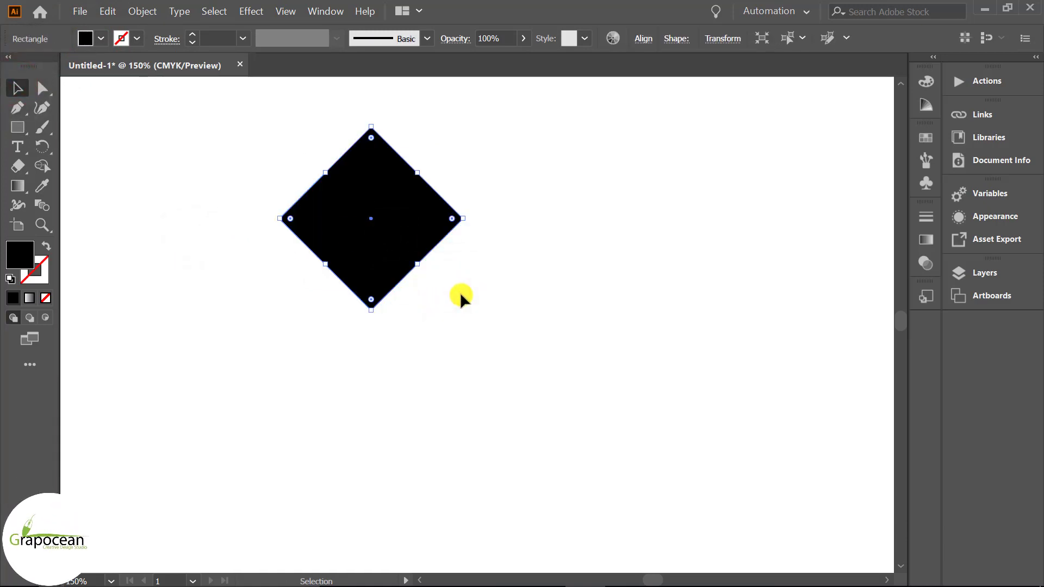
click(30, 112)
click(279, 219)
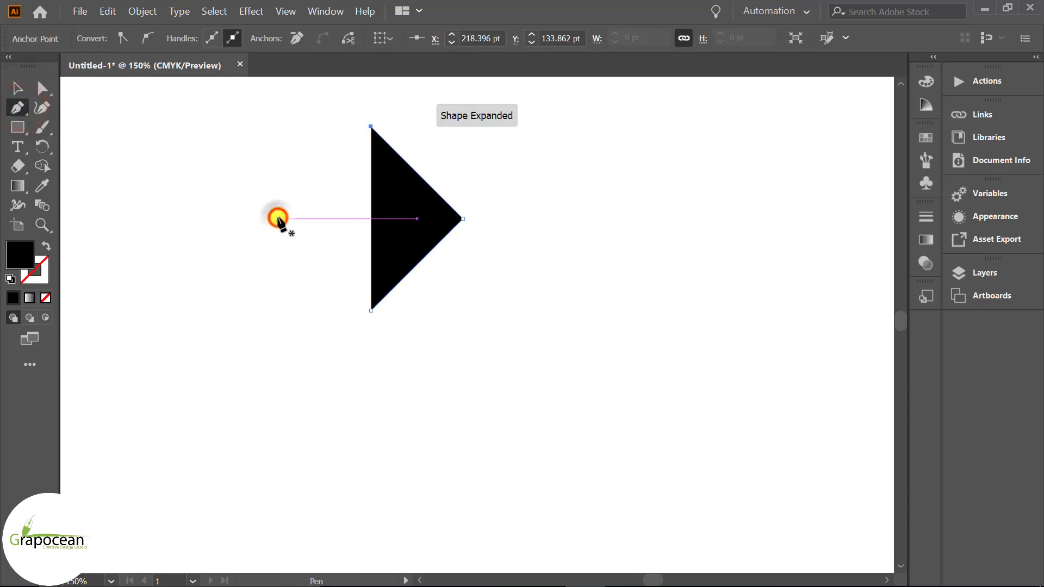
key(v)
click(258, 277)
key(ctrl+0)
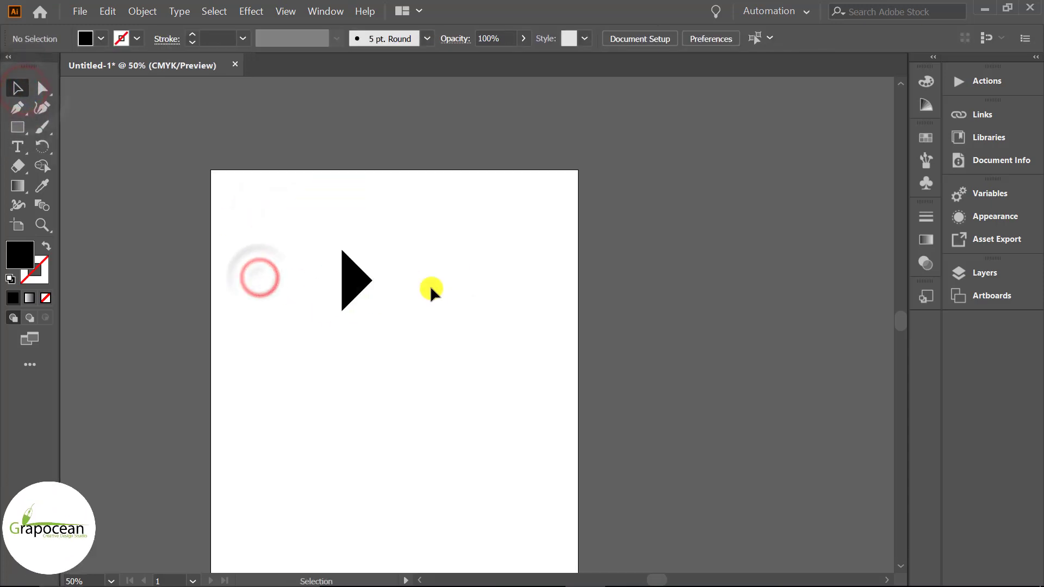
scroll(357, 315, up, 1)
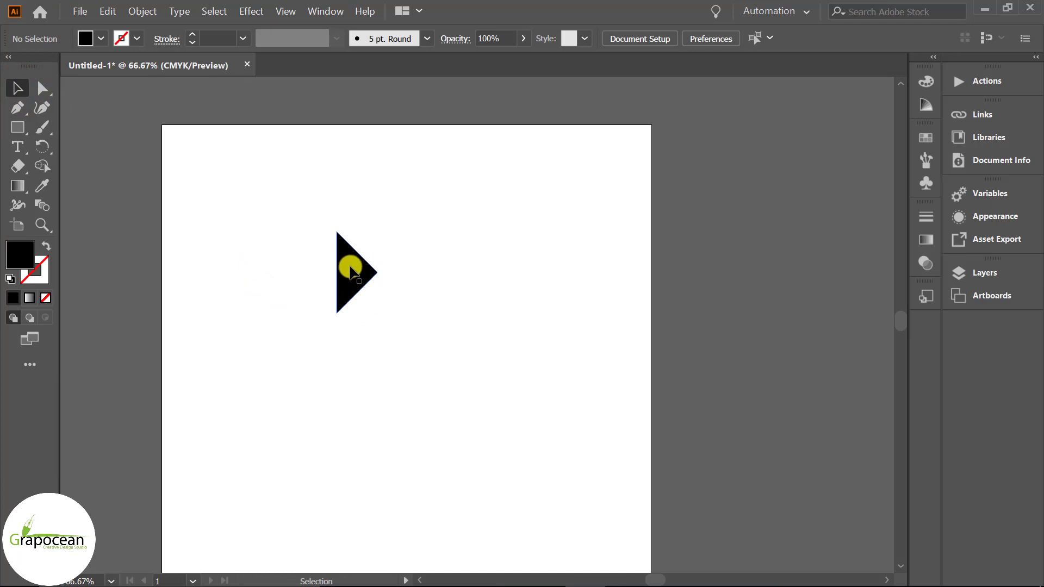
Adjust the triangle's shape and reselect it on the artboard.
click(350, 272)
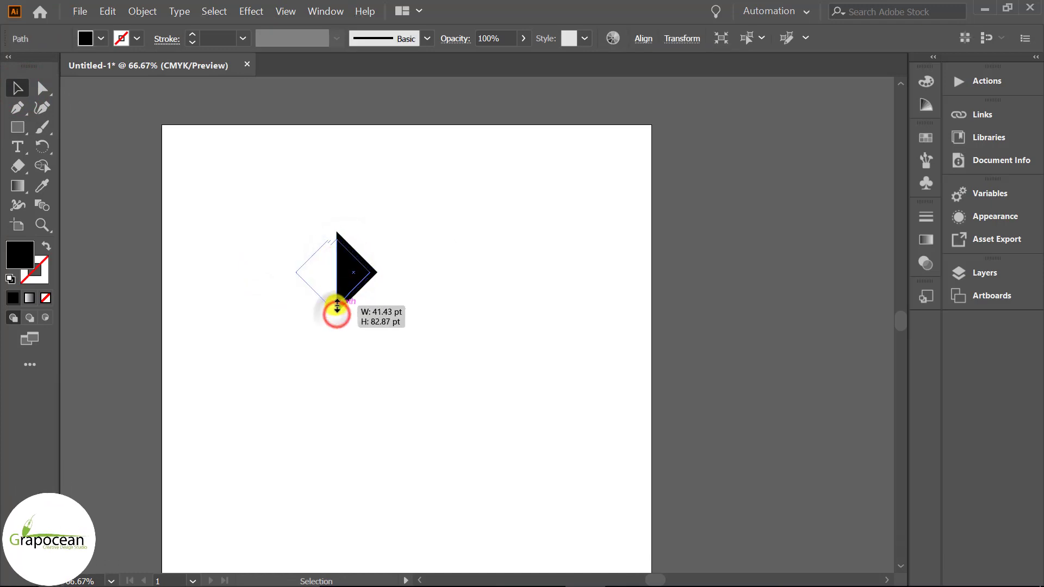
drag(335, 298, 338, 308)
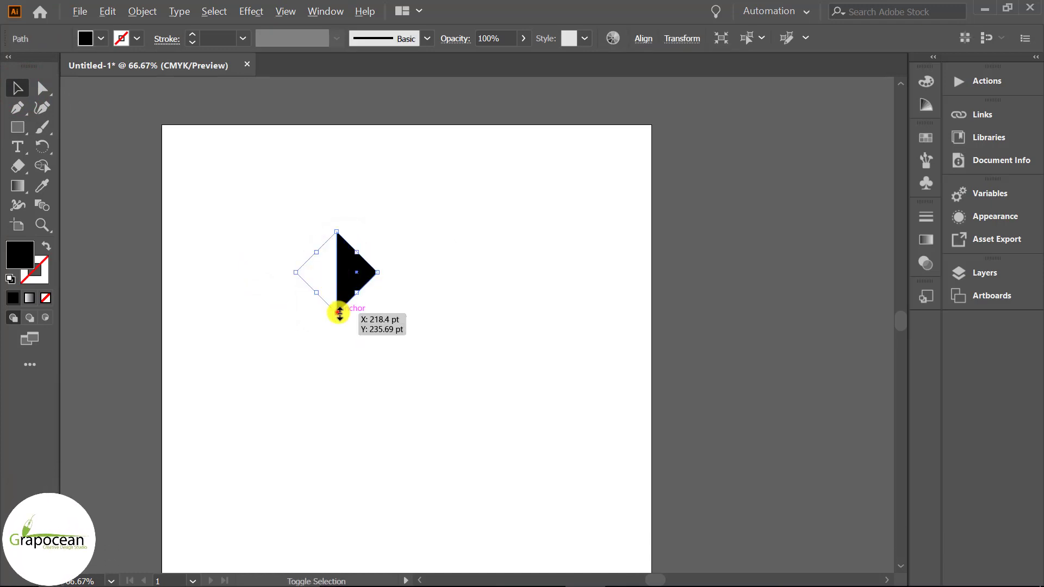
click(379, 340)
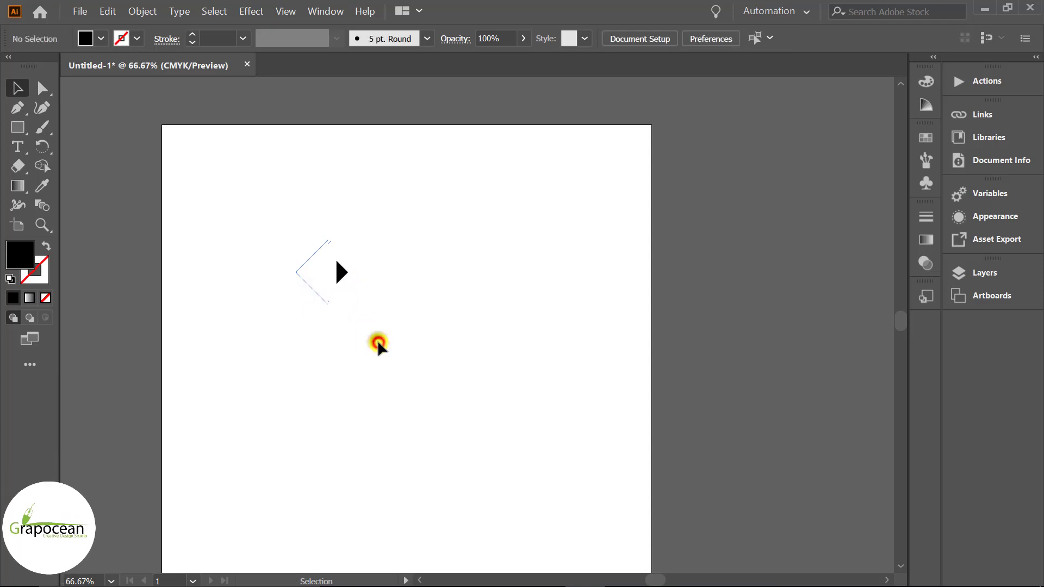
scroll(355, 325, up, 1)
click(345, 249)
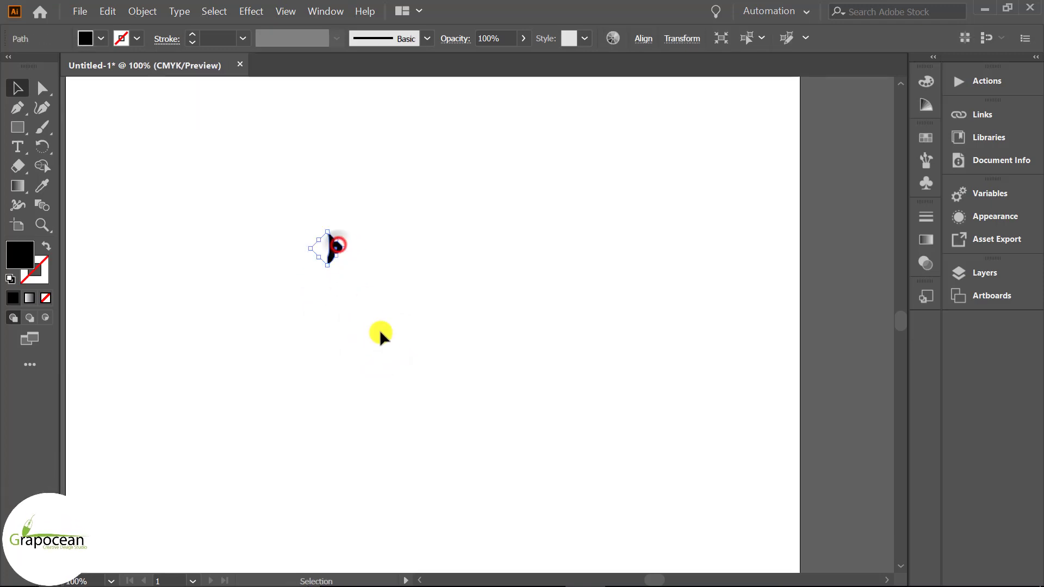
click(390, 368)
click(333, 245)
scroll(359, 255, up, 2)
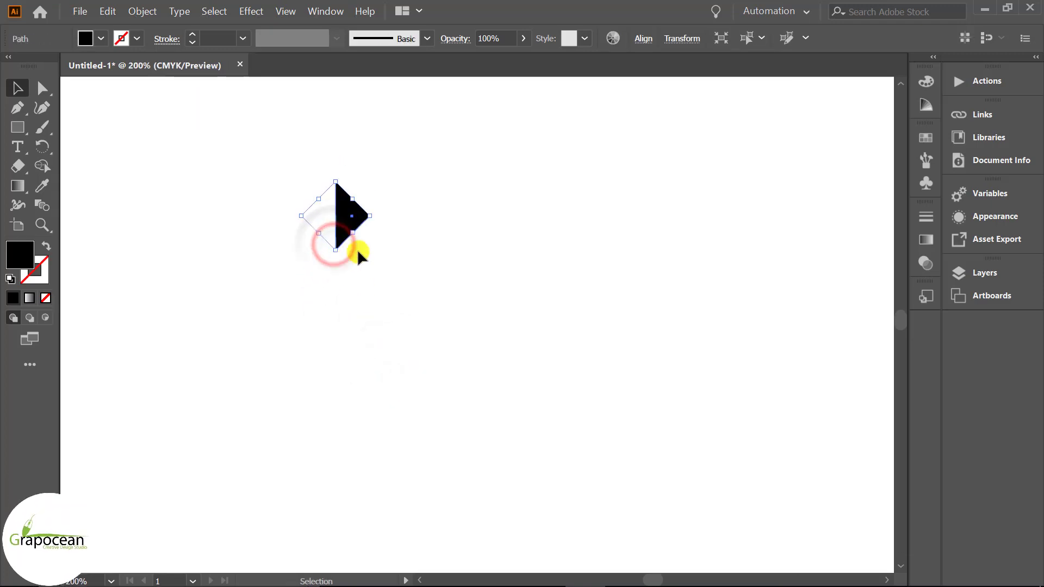
click(422, 300)
Alt-copy the triangle to the right and repeat with Ctrl+D to build the row.
drag(348, 223, 395, 231)
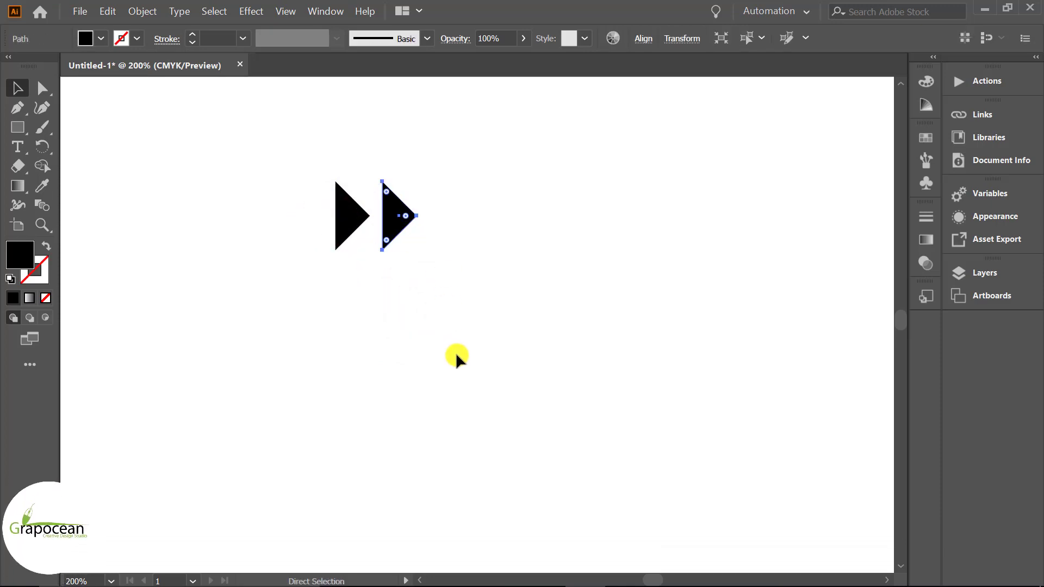
key(ctrl+d)
key(ctrl+d)
key(ctrl+d)
key(ctrl+d)
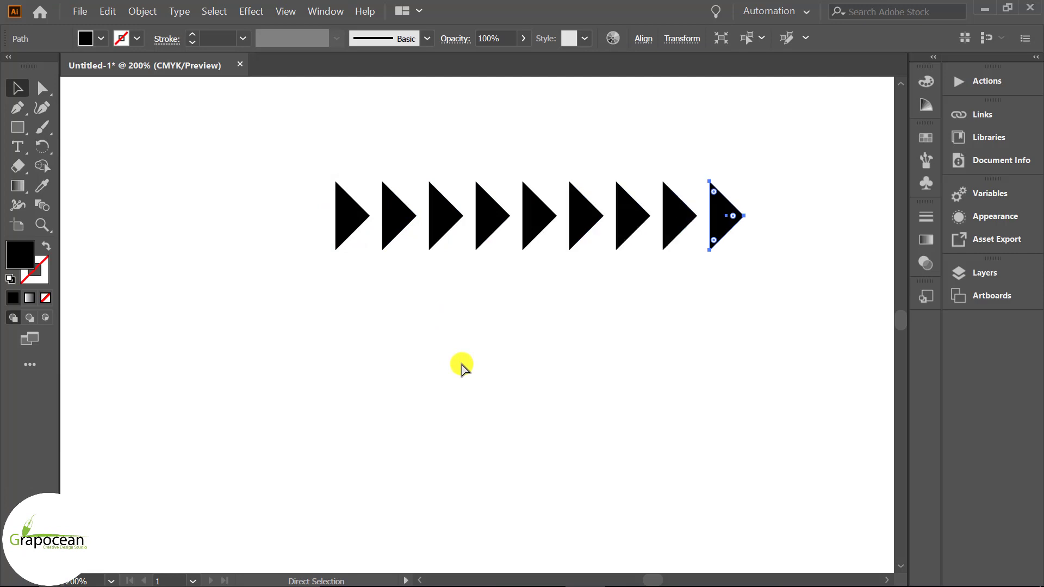
key(ctrl+z)
key(ctrl+minus)
key(ctrl+minus)
key(ctrl+minus)
Select the whole triangle row and drag it into Photoshop.
click(584, 416)
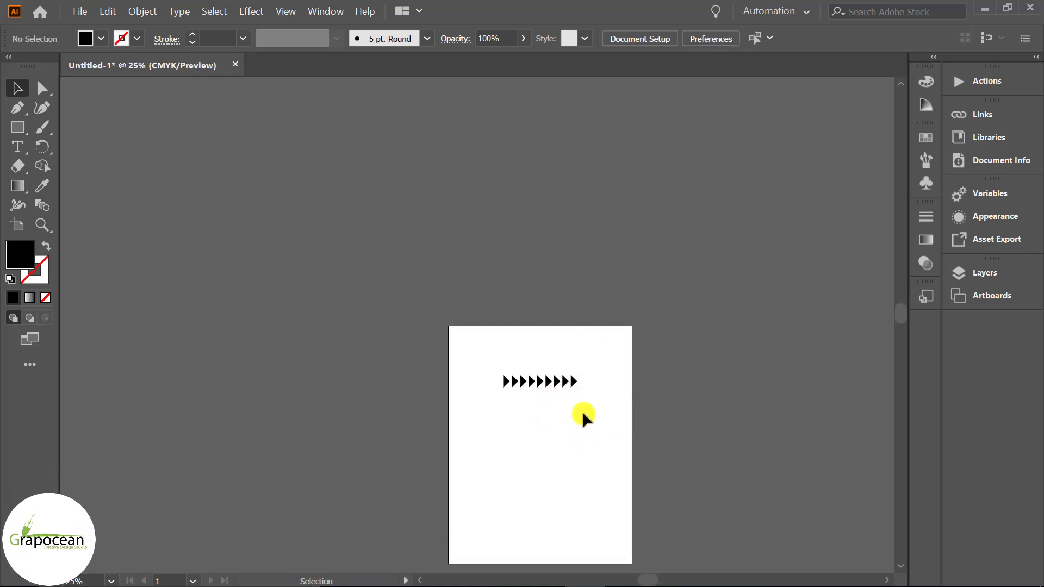
drag(463, 355, 464, 356)
mouse_move(539, 380)
mouse_down()
mouse_move(620, 577)
mouse_move(508, 278)
mouse_up()
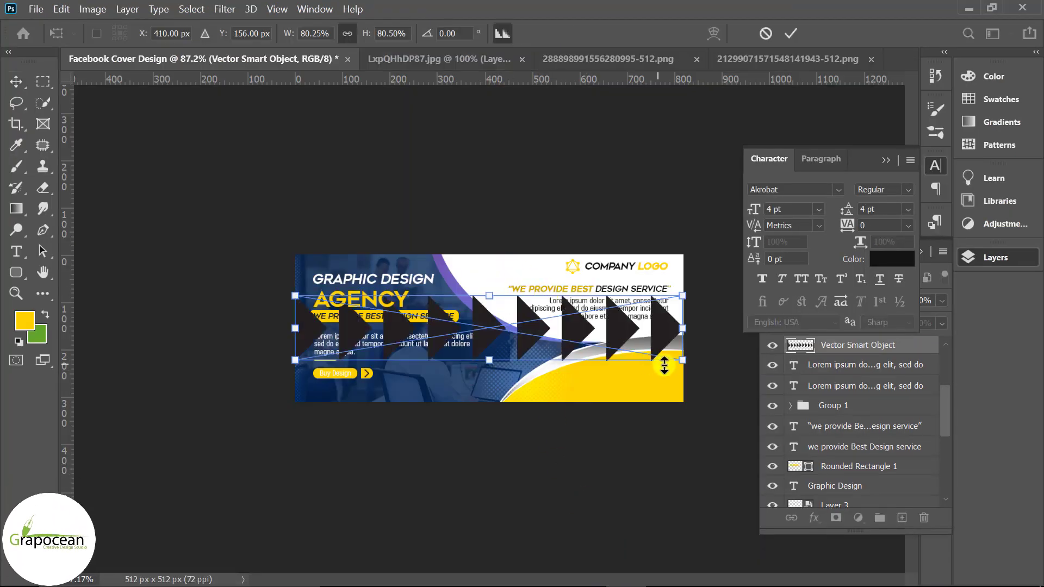
Scale the placed arrow row down and commit it beside the company logo.
mouse_move(684, 365)
mouse_down()
mouse_move(501, 356)
mouse_move(515, 239)
mouse_move(525, 253)
mouse_up()
scroll(491, 331, up, 3)
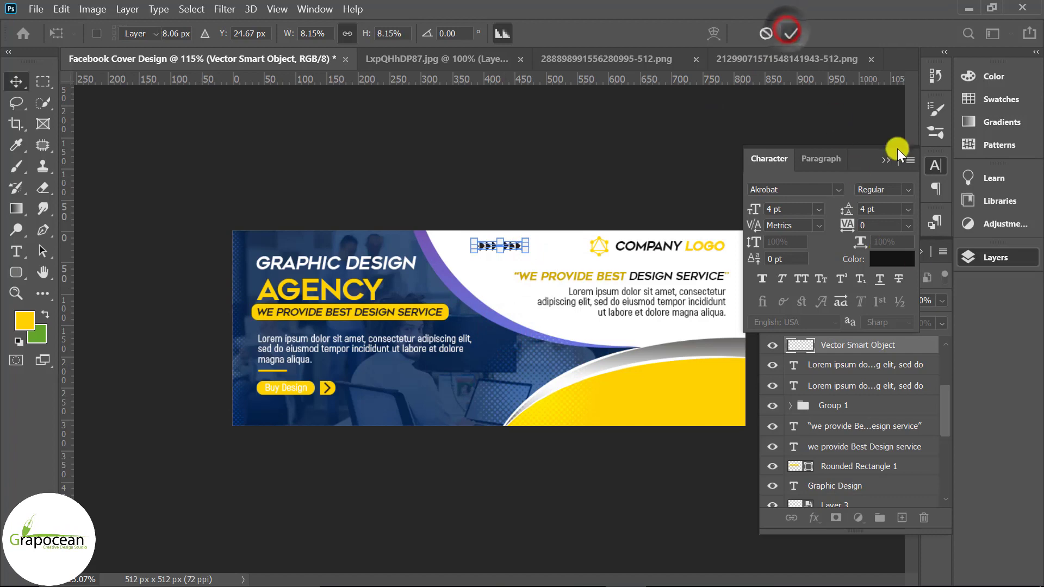
click(789, 33)
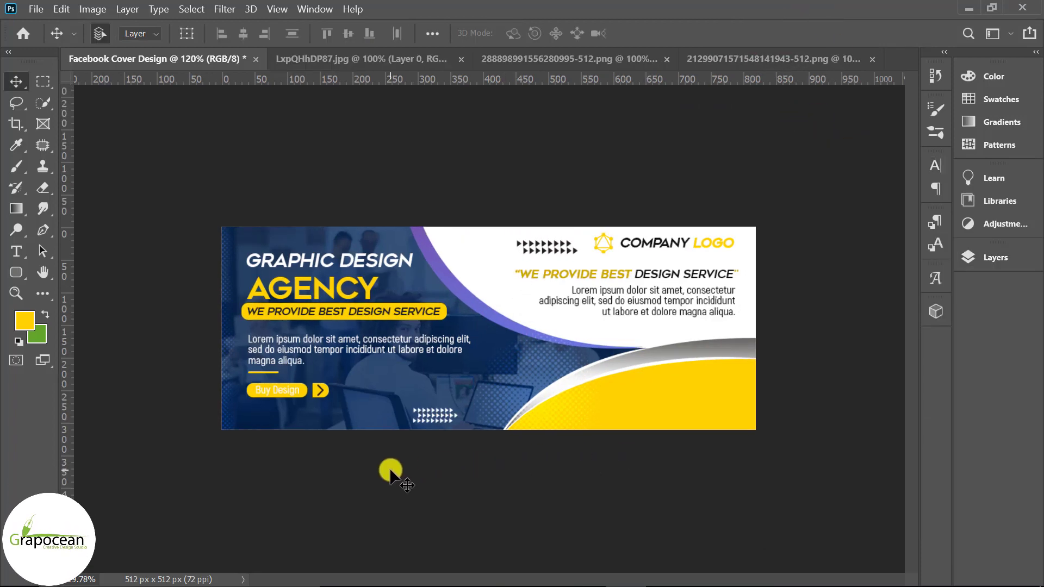
scroll(174, 472, up, 2)
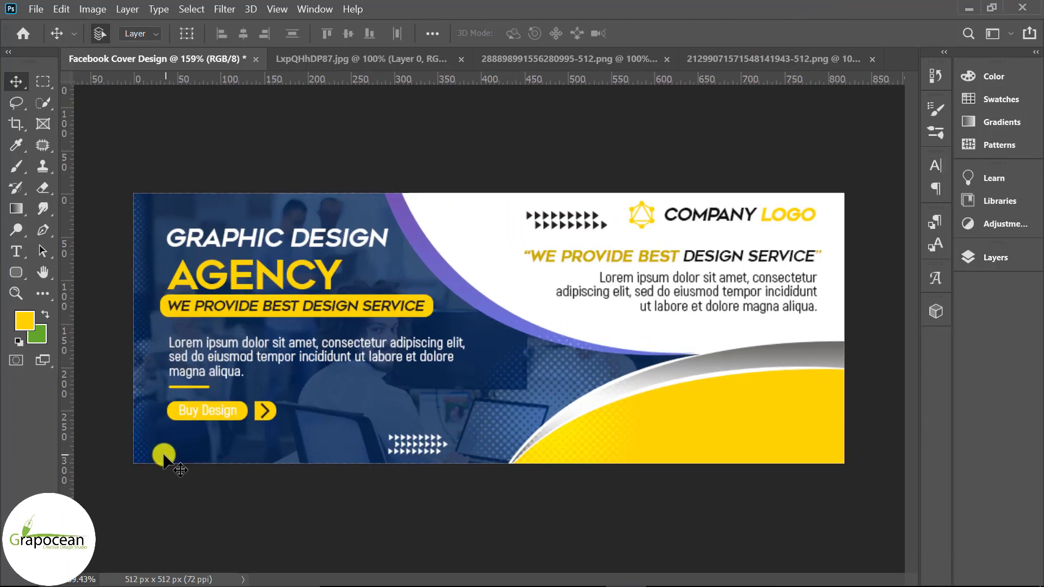
scroll(163, 456, up, 2)
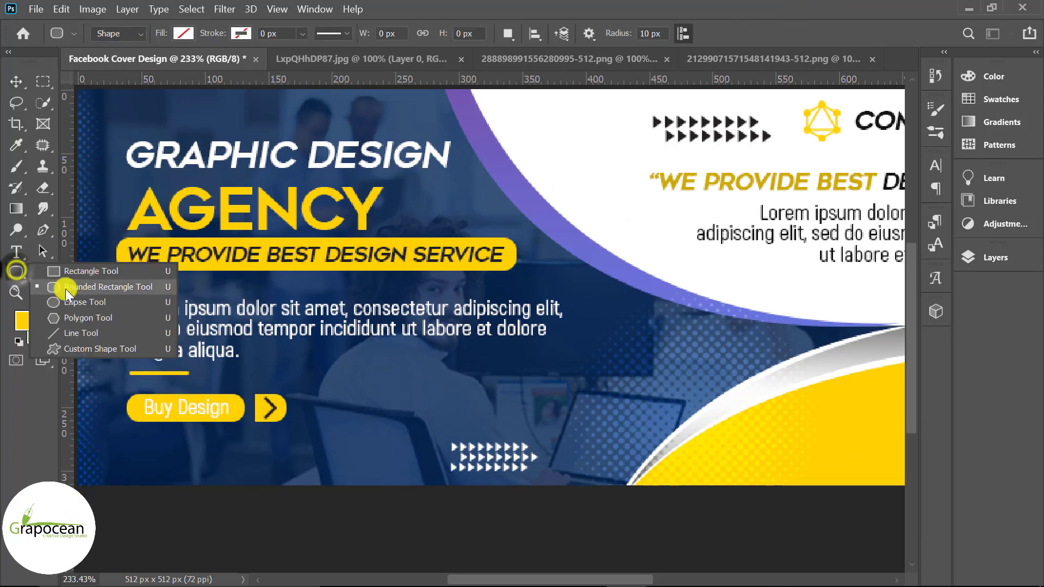
Draw a 22 px circle below Buy Design with a blue gradient fill angled 6°.
click(87, 285)
drag(139, 450, 167, 478)
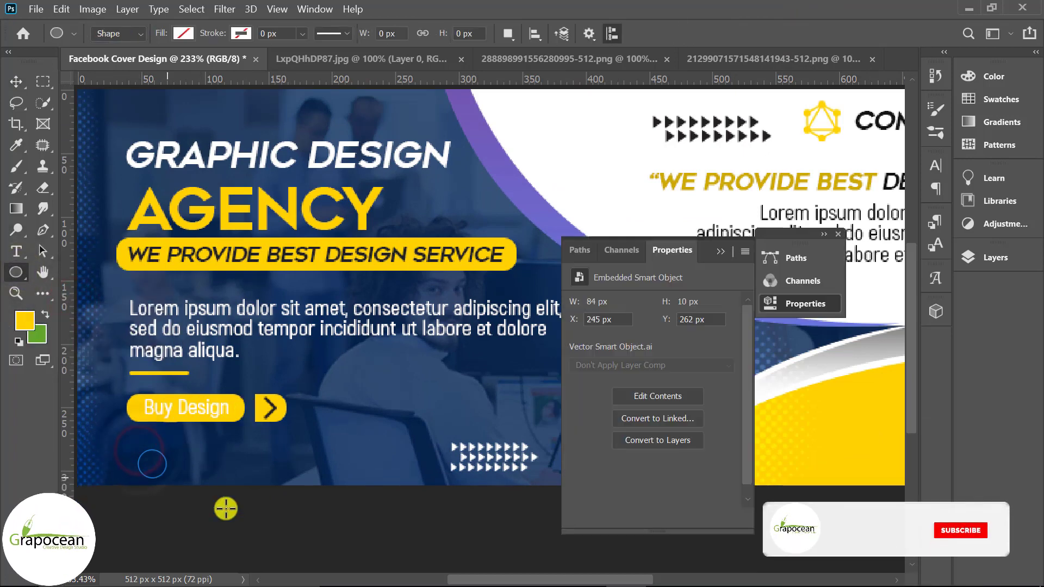
click(176, 31)
click(144, 64)
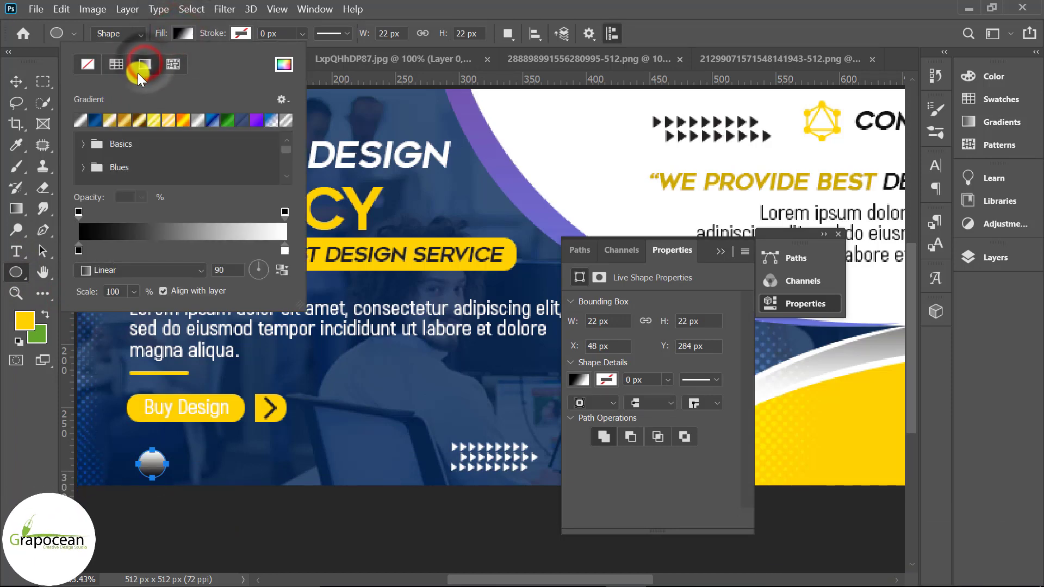
click(215, 121)
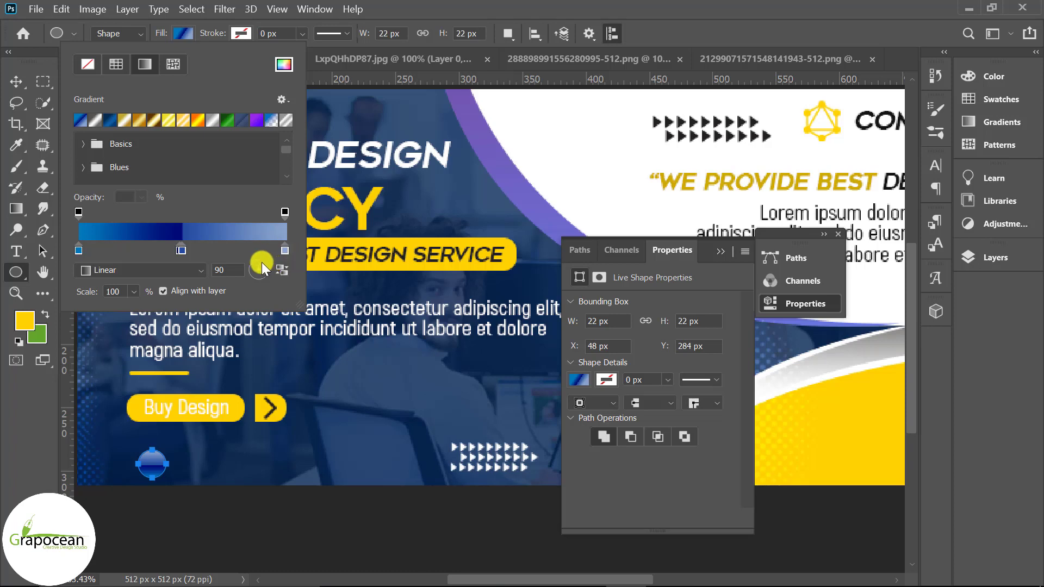
drag(262, 263, 270, 269)
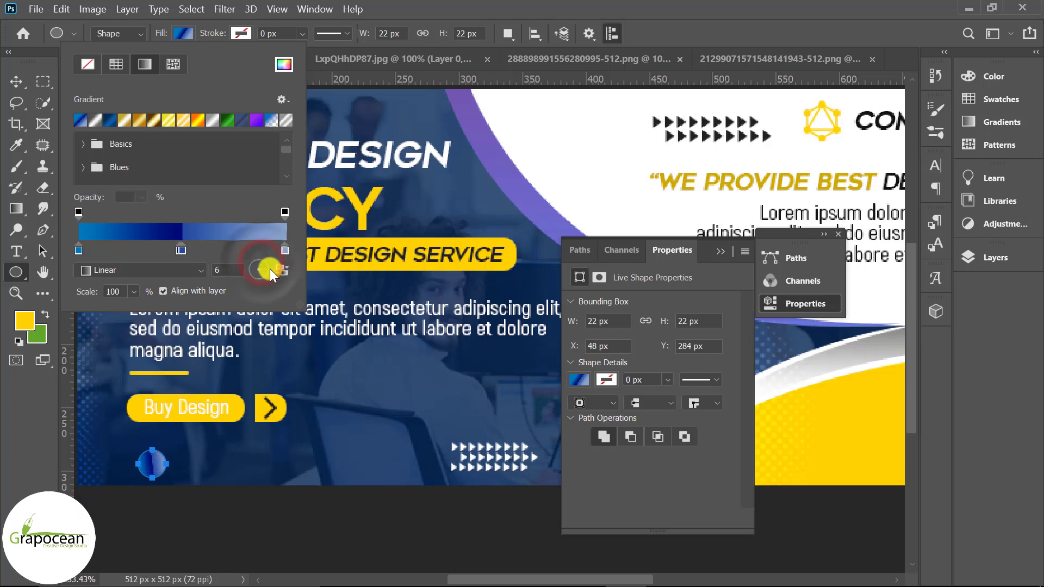
click(12, 79)
scroll(234, 566, down, 5)
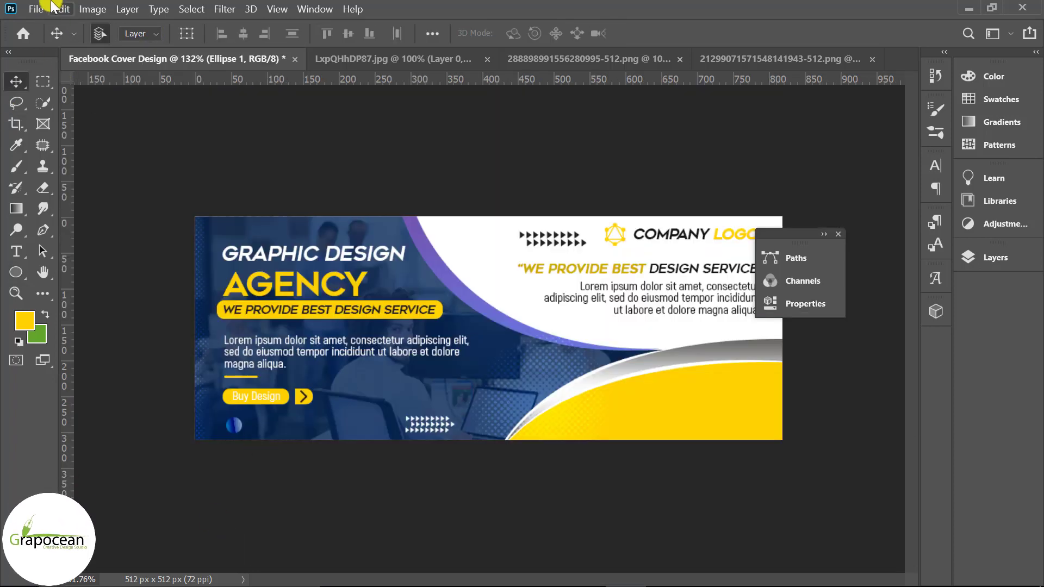
click(36, 9)
Open the phone icon PNG from the web banner folder and move it into the cover.
click(41, 68)
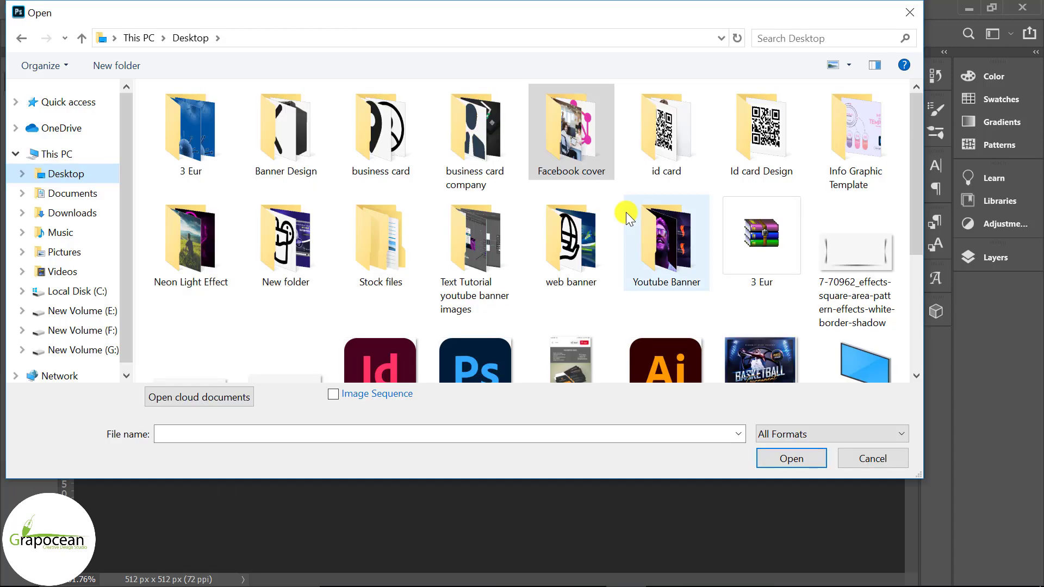
double_click(587, 247)
click(388, 139)
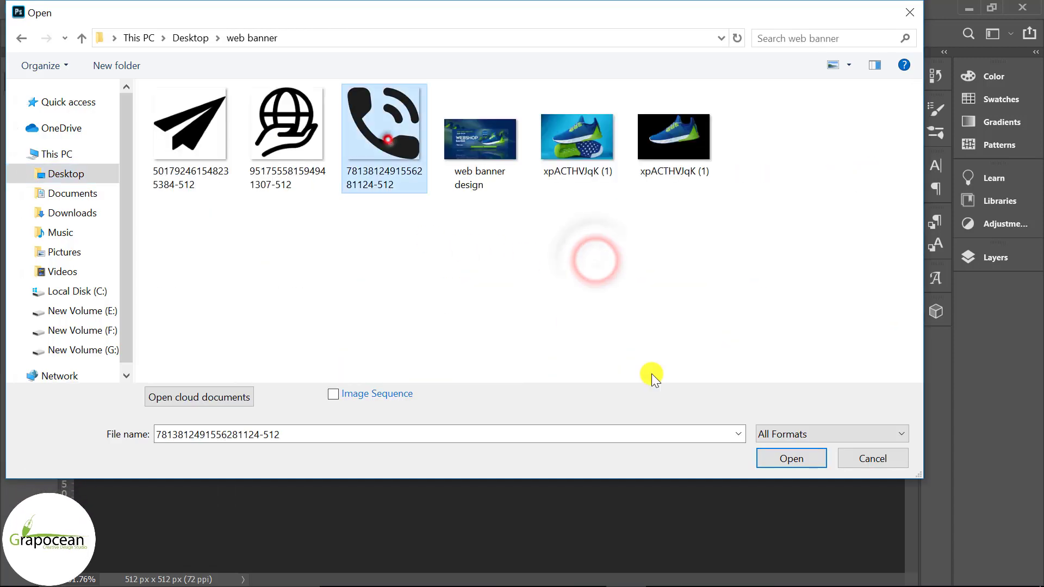
click(784, 459)
mouse_move(415, 264)
mouse_down()
mouse_move(220, 157)
mouse_move(234, 431)
mouse_move(344, 361)
mouse_up()
Scale the phone icon down onto the blue circle and commit the transform.
key(ctrl+t)
mouse_move(464, 196)
mouse_down()
mouse_move(368, 291)
mouse_move(259, 438)
mouse_move(228, 404)
mouse_up()
scroll(215, 467, up, 5)
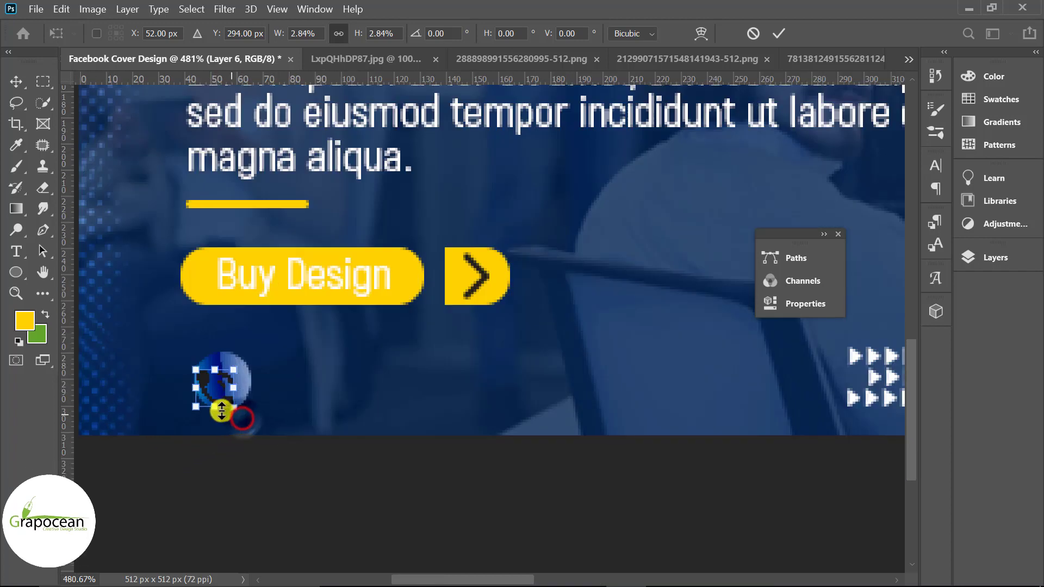
click(777, 34)
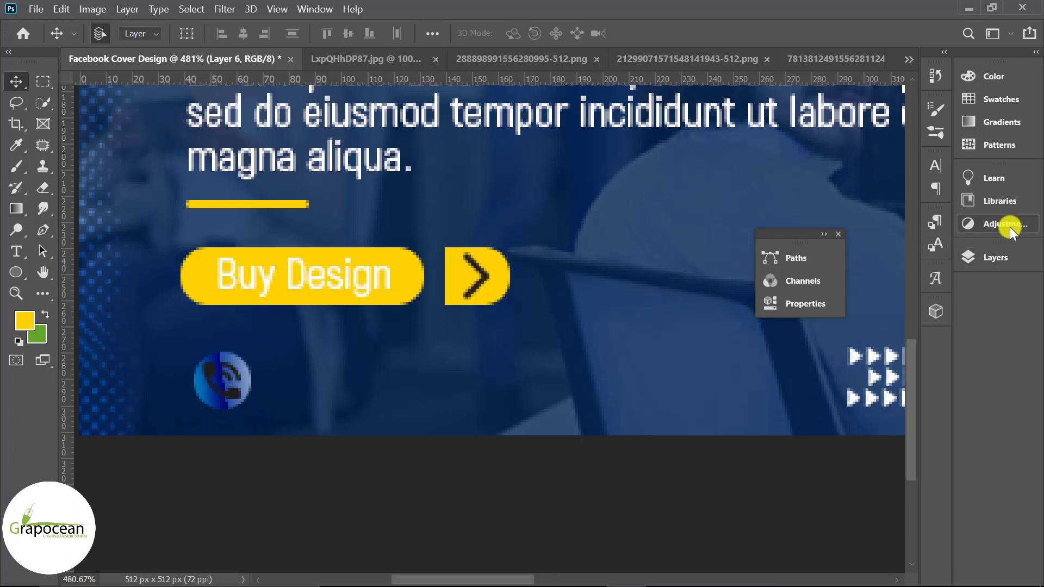
Add a Color Overlay of yellow ffd200, sampled from the Buy Design button, to the phone icon layer.
click(1001, 260)
right_click(887, 339)
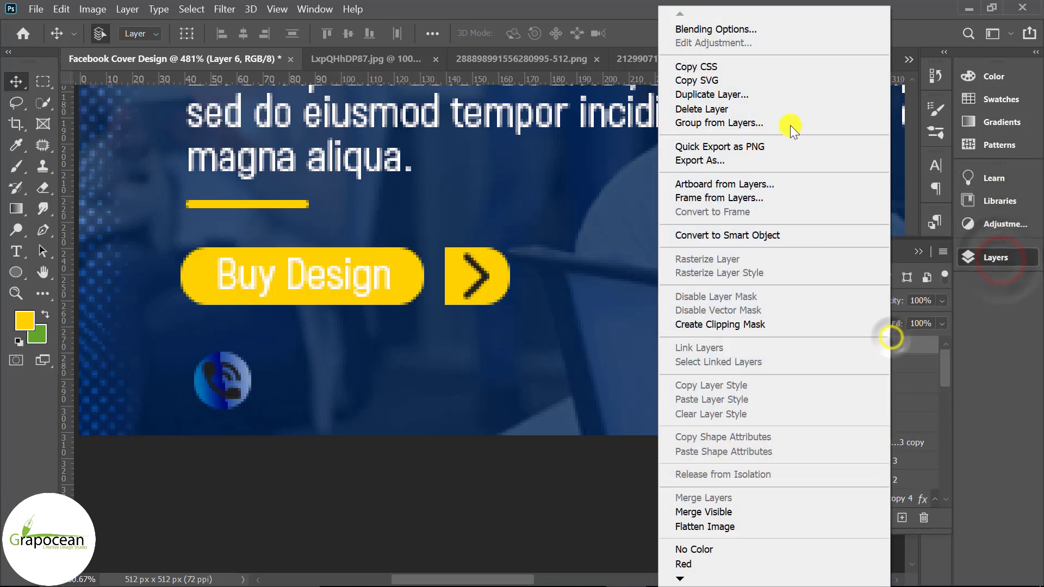
click(738, 23)
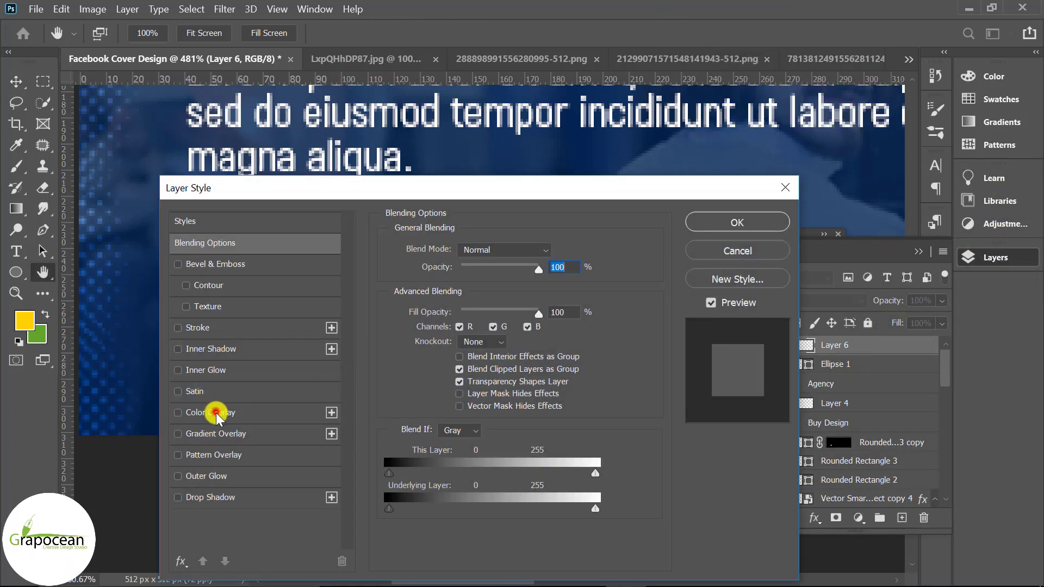
click(217, 413)
drag(393, 194, 765, 194)
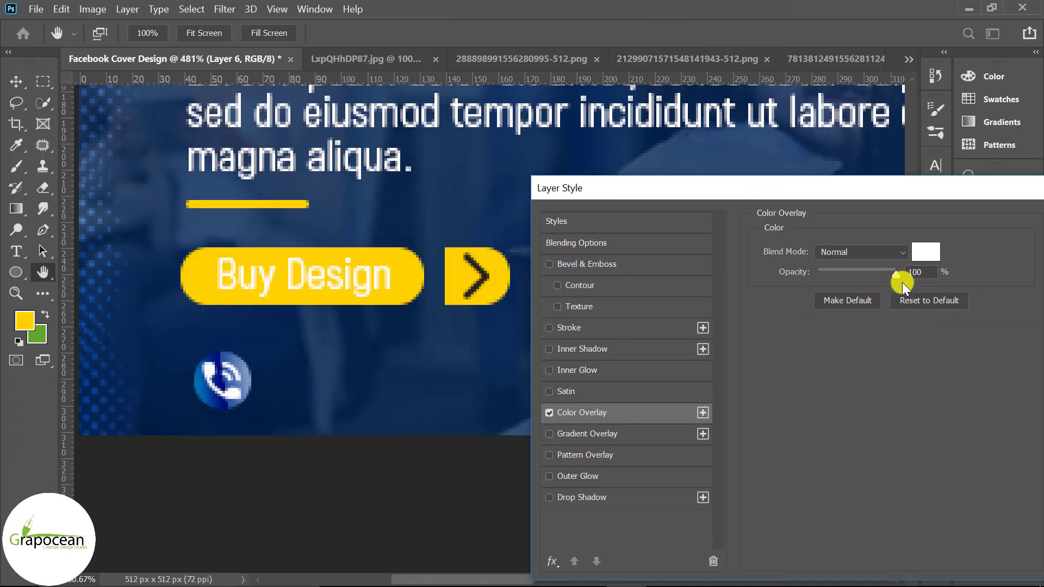
click(926, 252)
click(330, 257)
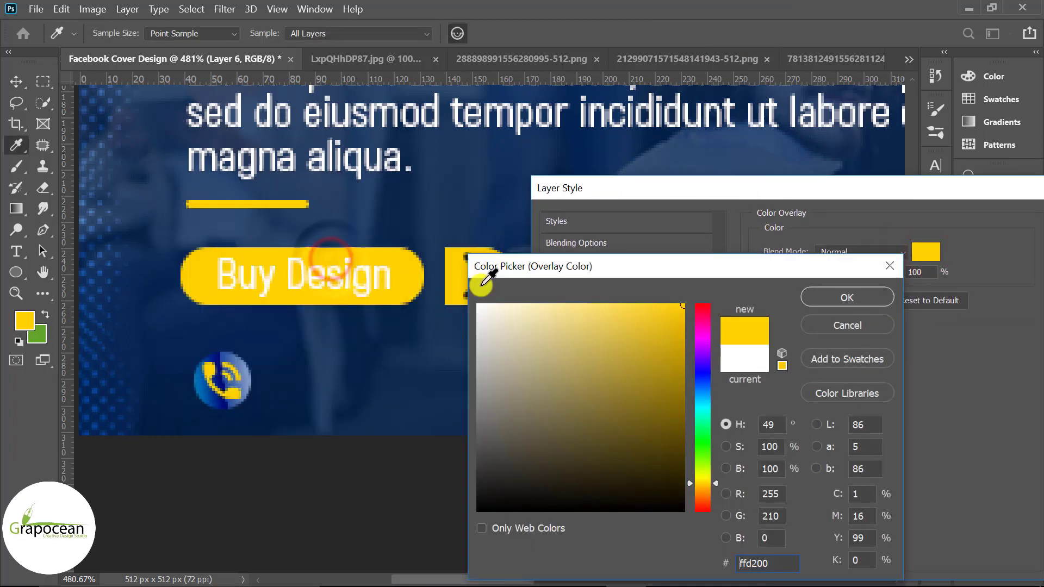
click(863, 304)
click(924, 338)
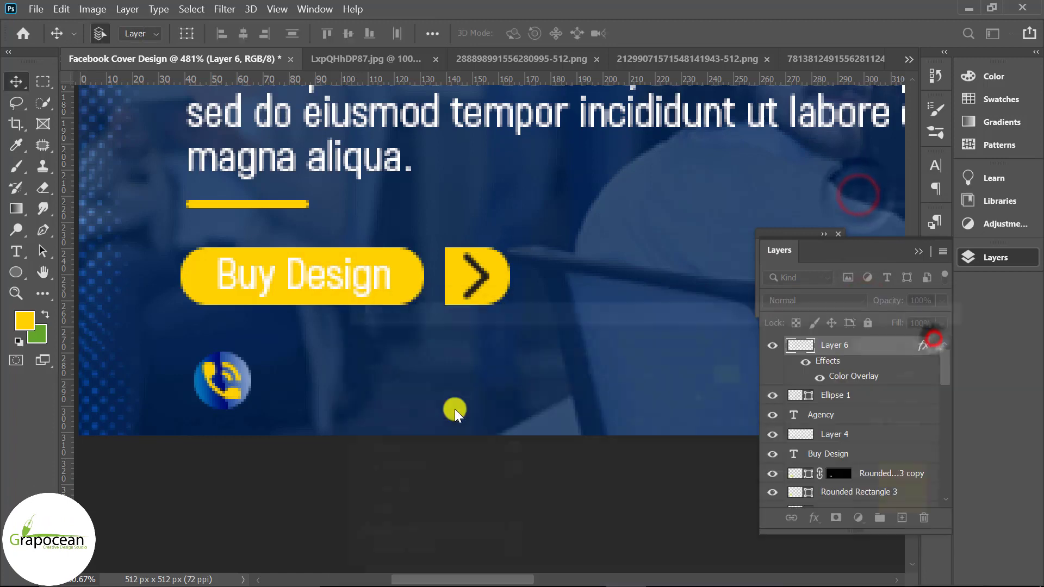
Copy the Lorem ipsum text beside the phone icon, retype it as the phone number, and align it.
drag(259, 348, 279, 449)
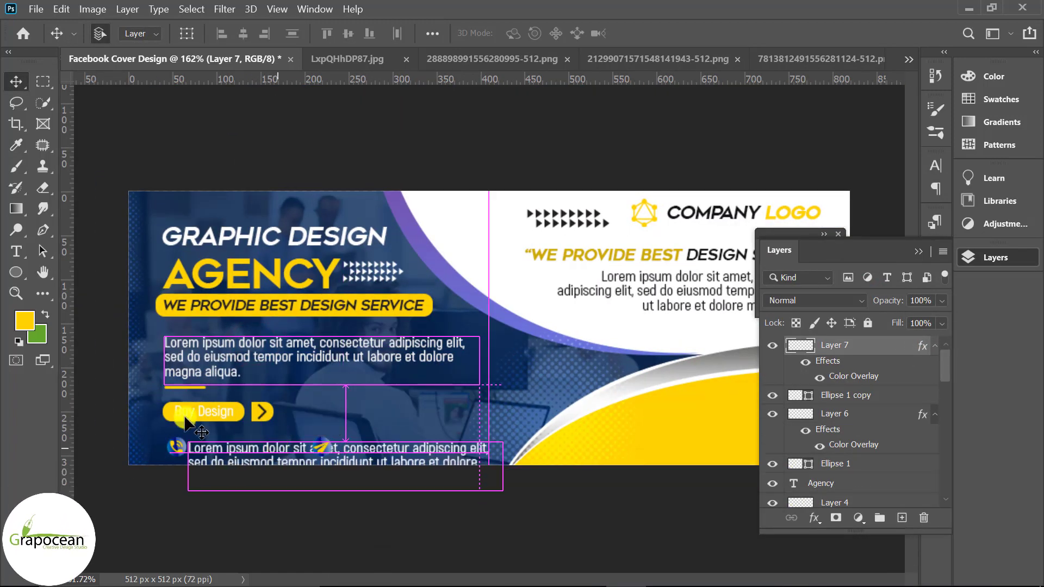
click(17, 252)
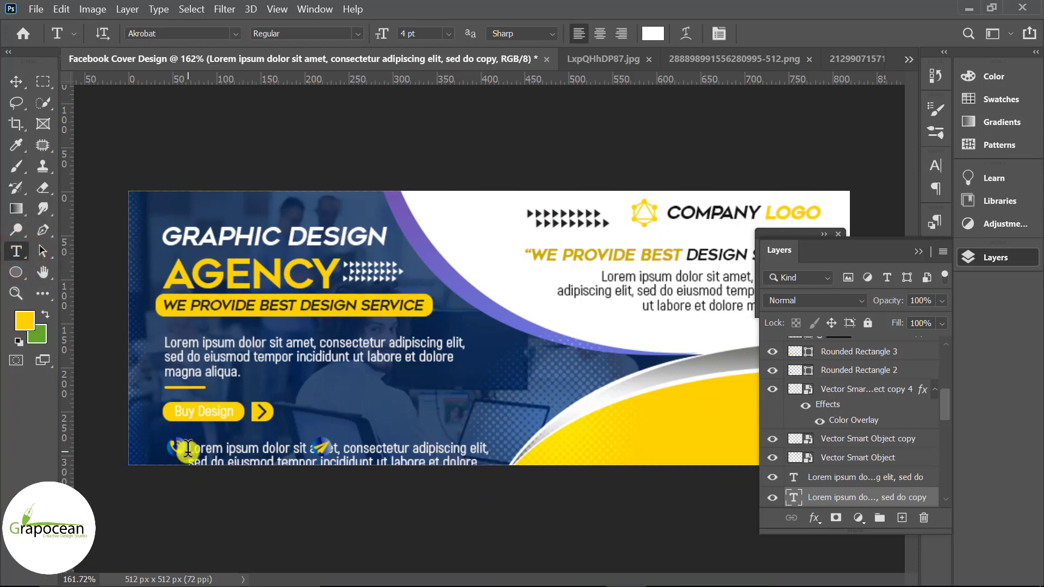
click(188, 449)
key(ctrl+a)
key(BackSpace)
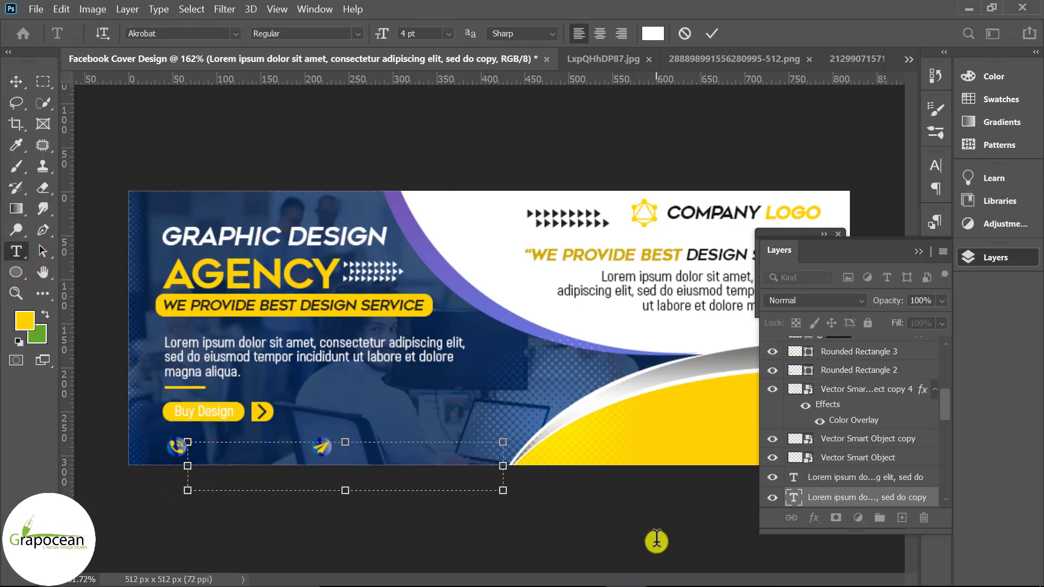
text(+880-)
text(111-222-)
text(3333)
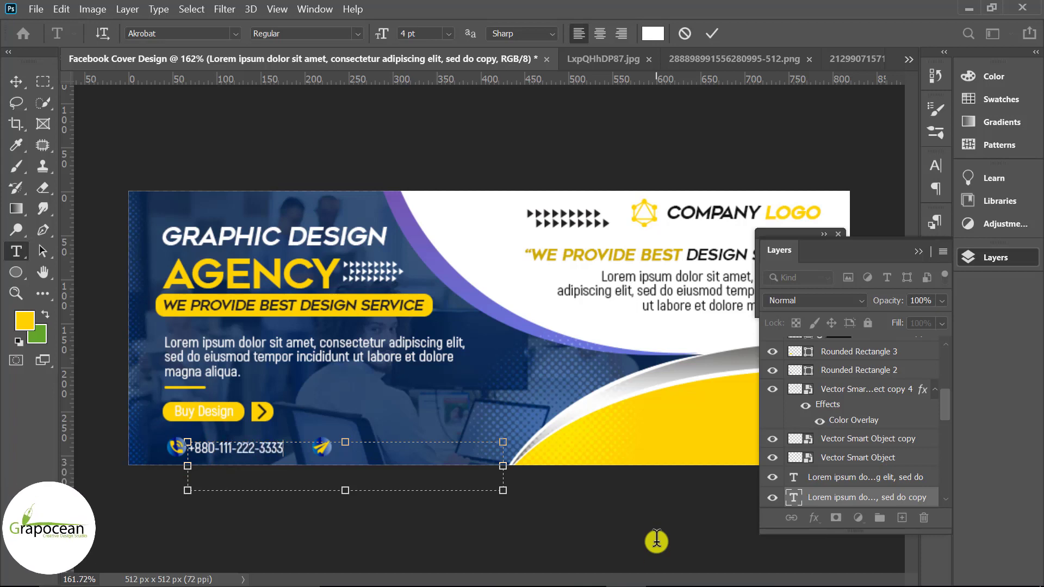
click(16, 76)
scroll(245, 468, up, 2)
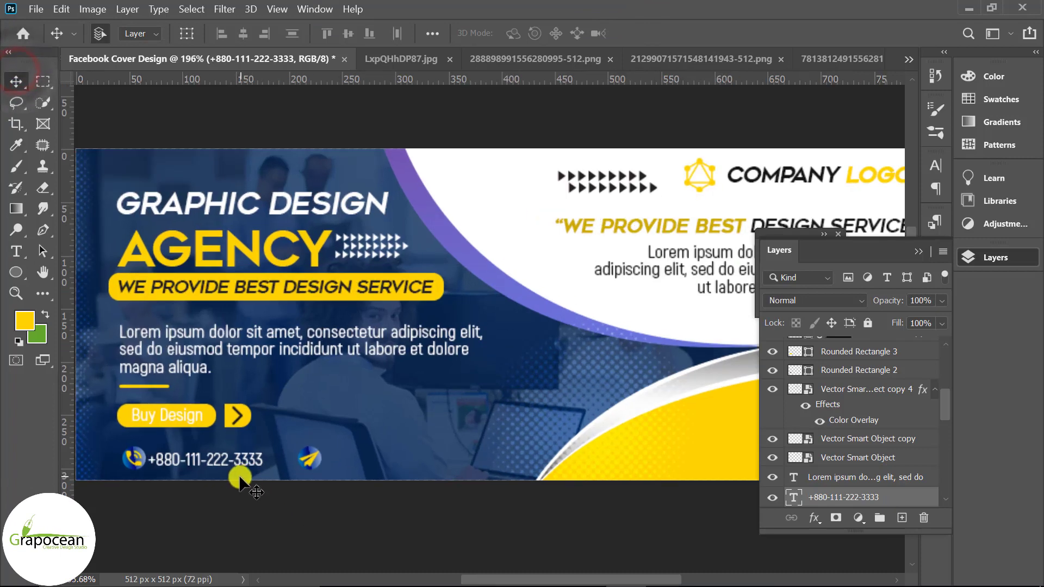
drag(245, 466, 419, 461)
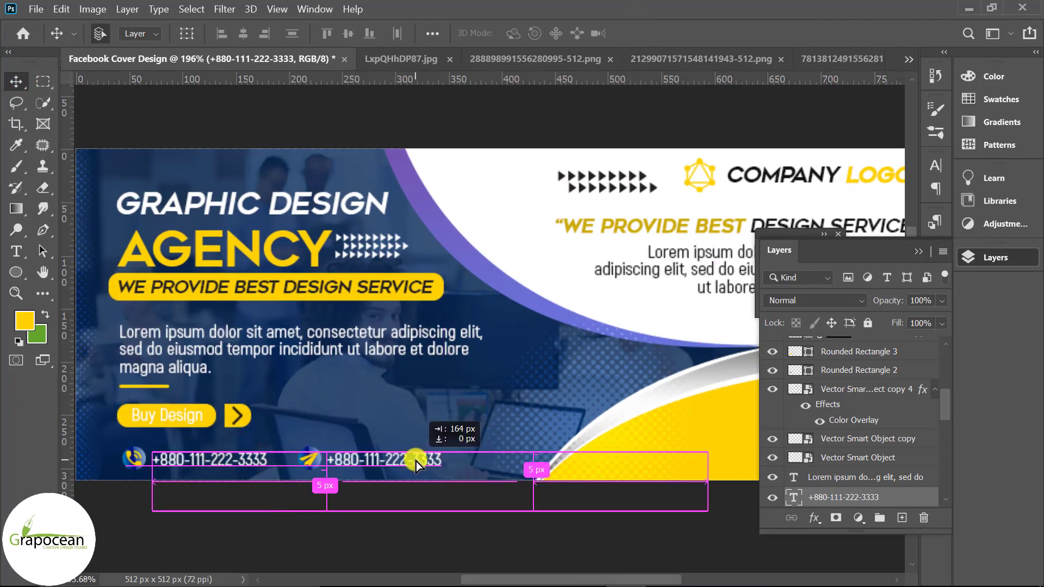
Duplicate the phone line beside the second icon and begin retyping it as the e-mail address.
drag(419, 461, 416, 462)
click(19, 249)
drag(326, 460, 533, 474)
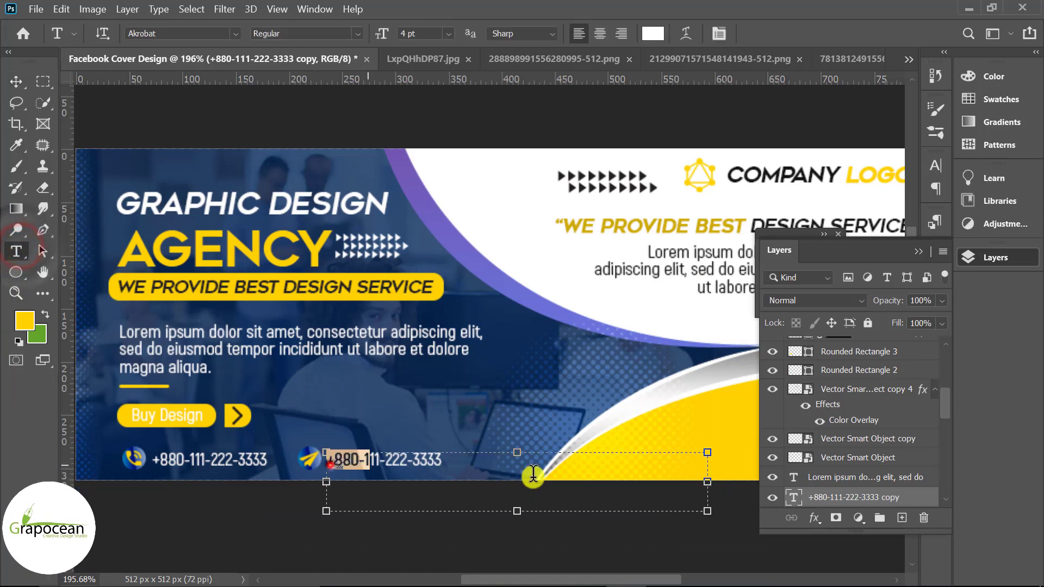
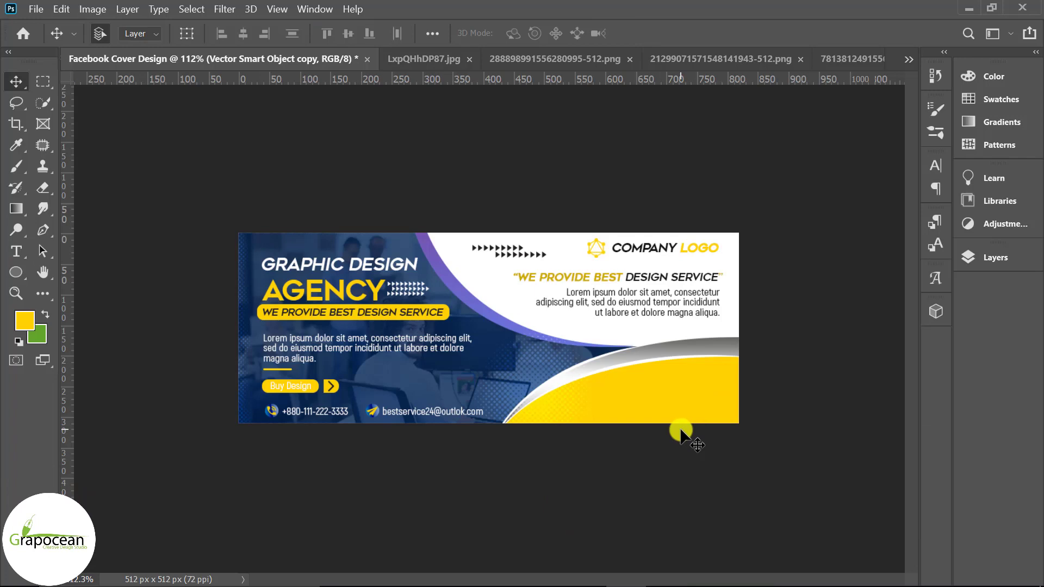
Open the globe-in-hand icon PNG, undoing an accidental shift of its artwork.
click(36, 9)
click(49, 42)
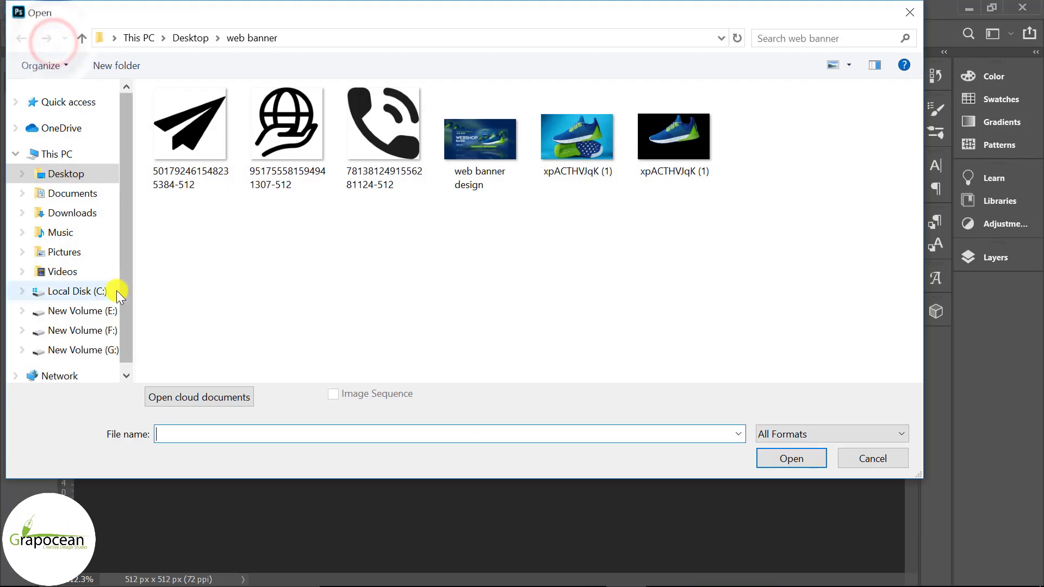
click(287, 125)
click(792, 459)
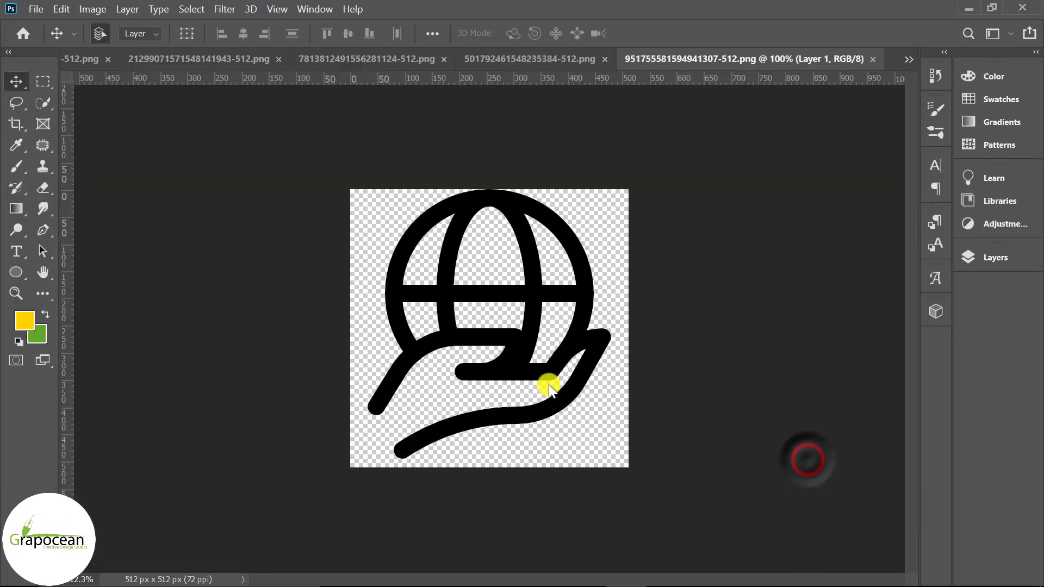
mouse_move(534, 235)
mouse_down()
mouse_move(470, 217)
mouse_move(548, 279)
mouse_up()
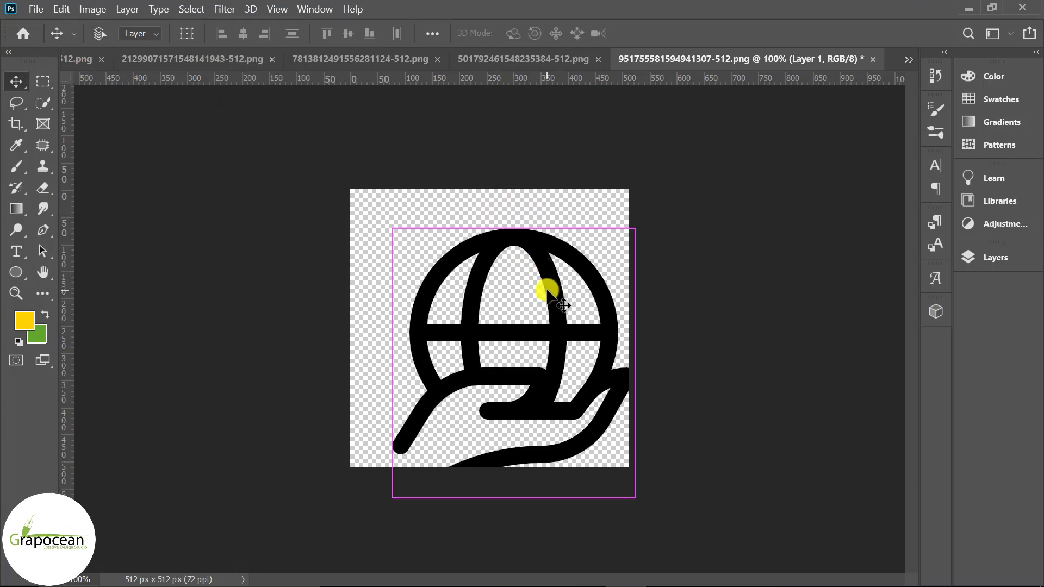
key(ctrl+z)
Drag the globe into the Facebook Cover Design and scale it down to a tiny icon.
click(907, 60)
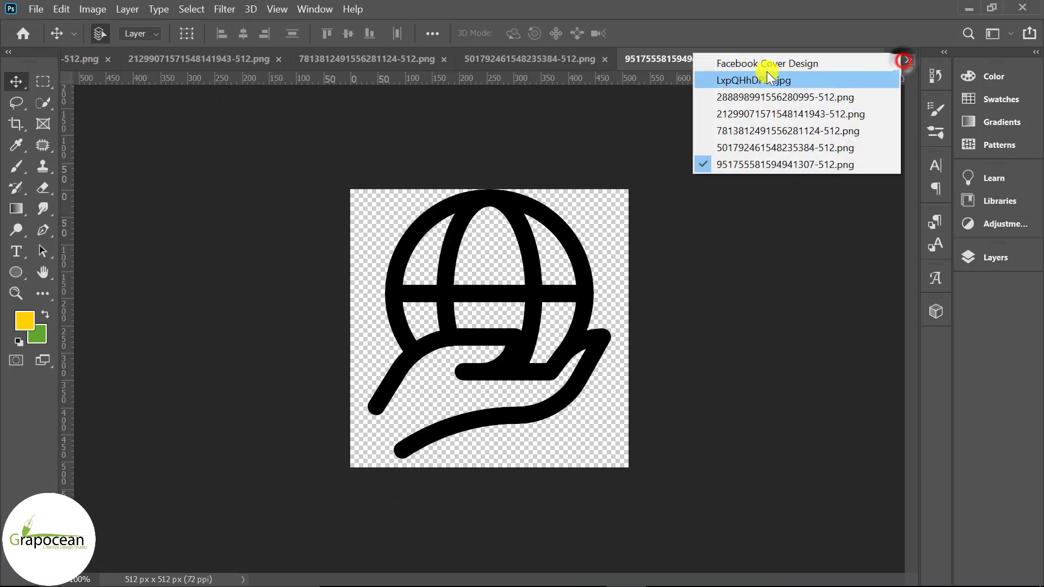
drag(769, 78, 607, 411)
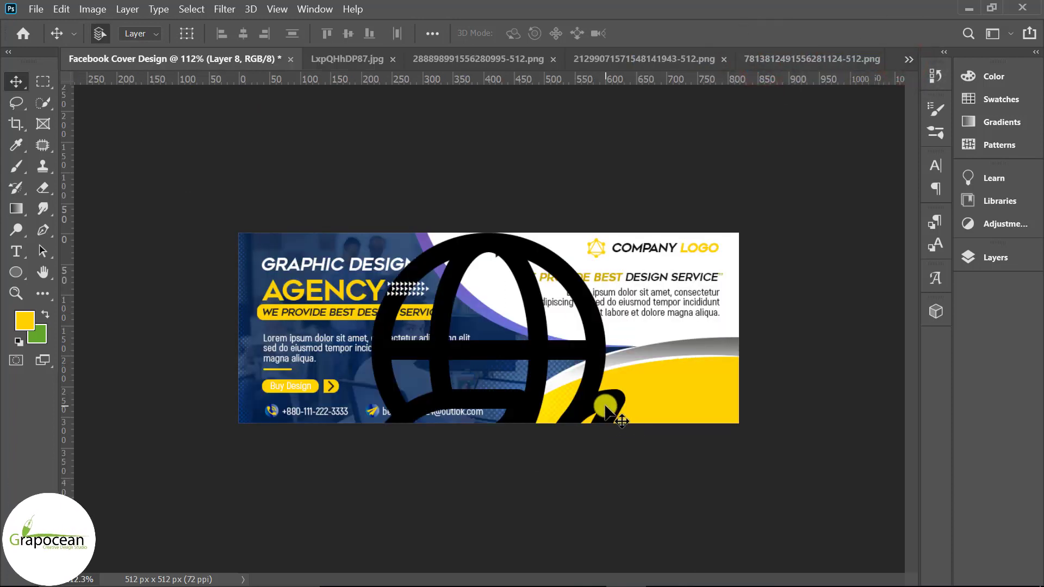
key(ctrl+t)
drag(625, 233, 539, 340)
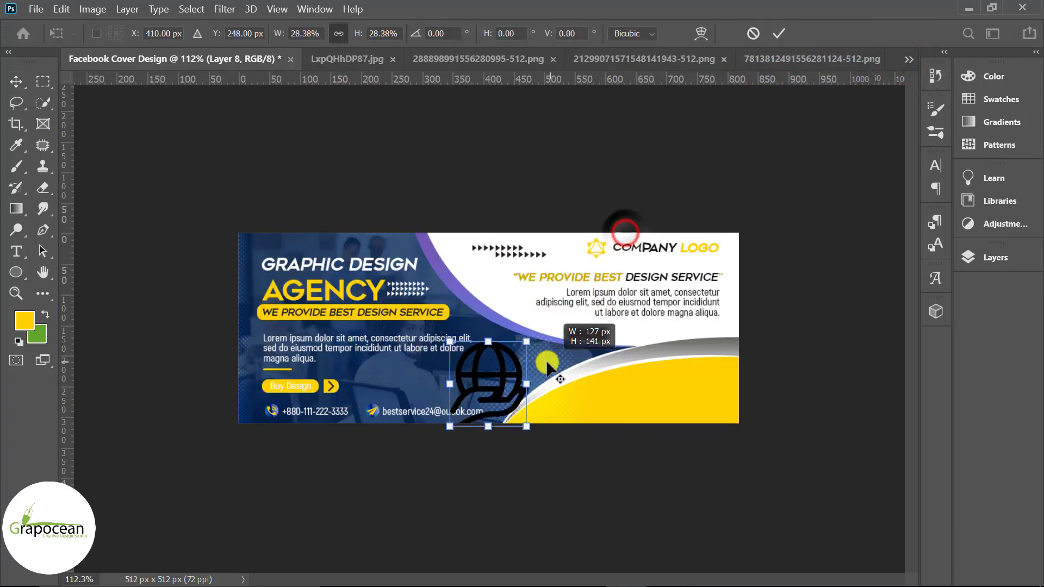
drag(506, 381, 701, 389)
drag(729, 354, 707, 380)
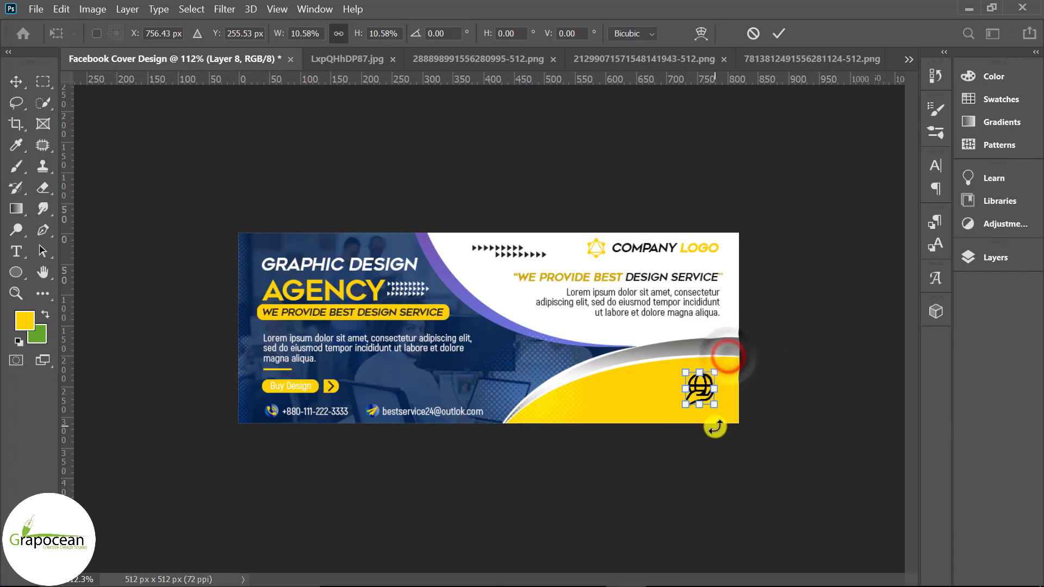
scroll(708, 381, up, 5)
mouse_move(835, 400)
mouse_down()
mouse_move(824, 408)
mouse_move(847, 456)
mouse_up()
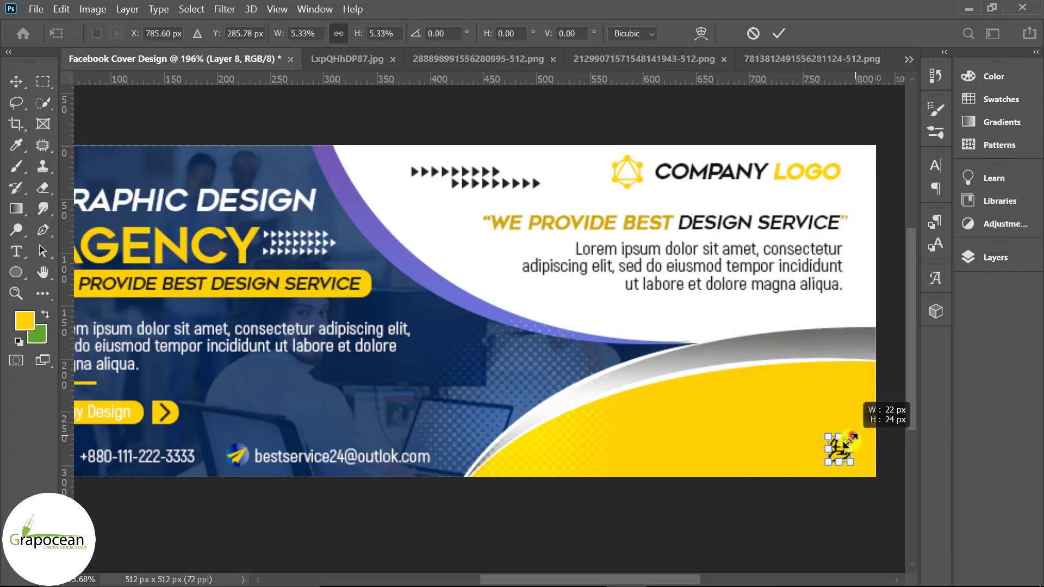
click(779, 33)
Shrink the globe icon slightly and place it at the yellow area's bottom-right.
scroll(456, 495, down, 2)
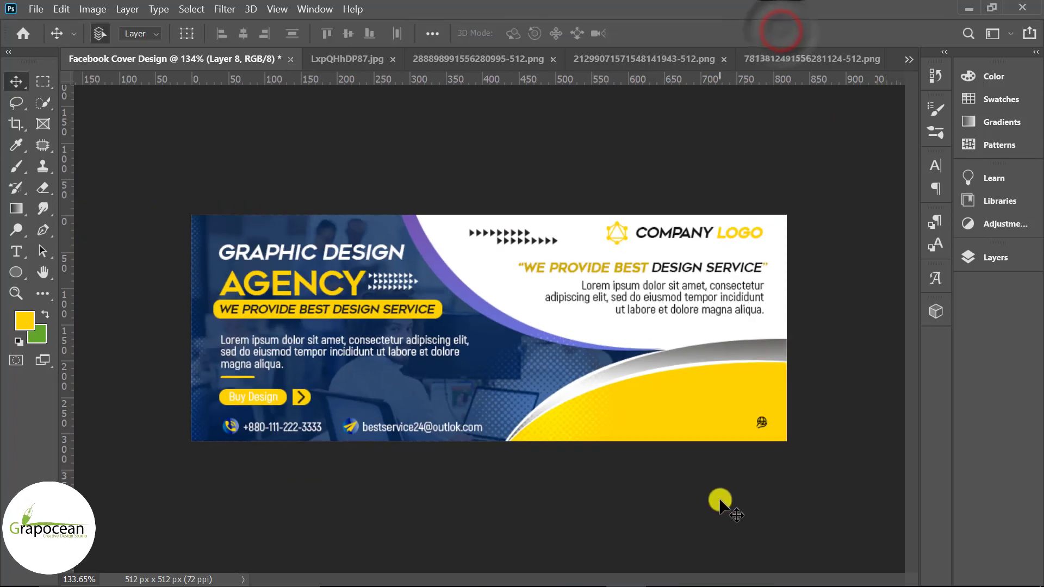
scroll(784, 478, up, 1)
drag(822, 442, 325, 449)
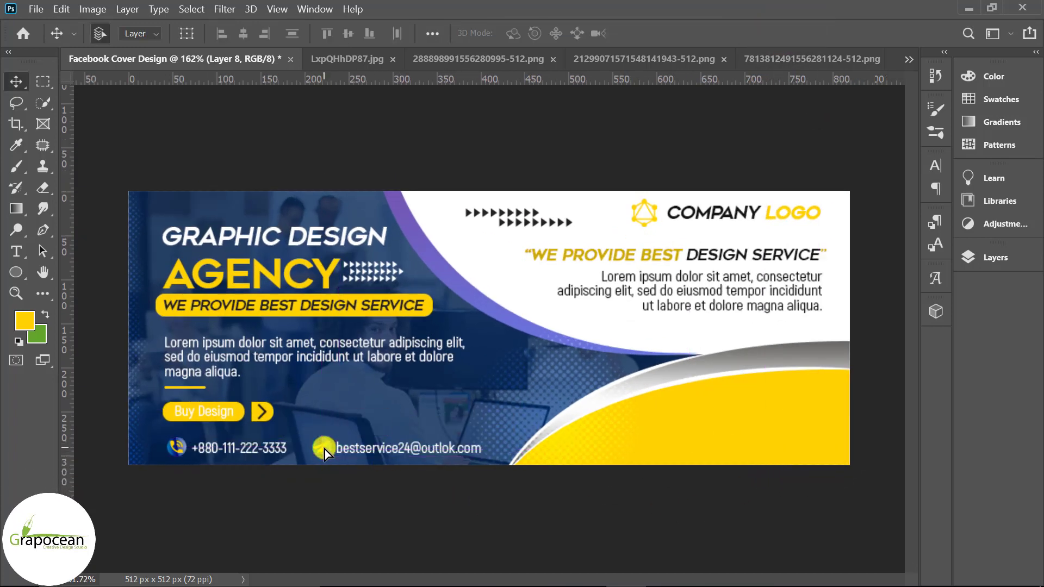
scroll(324, 449, up, 2)
scroll(326, 454, up, 3)
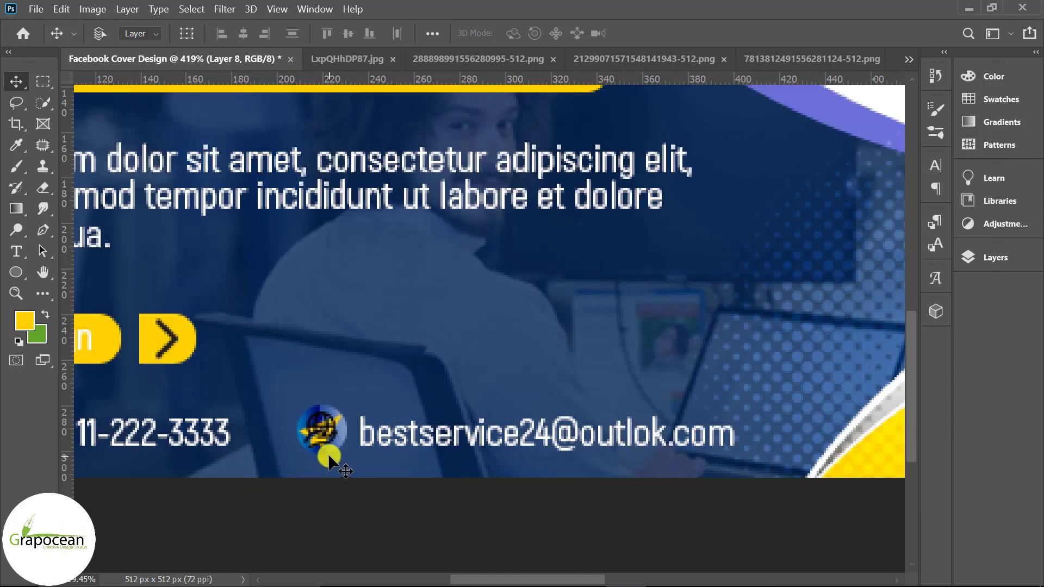
key(ctrl+t)
drag(340, 451, 338, 449)
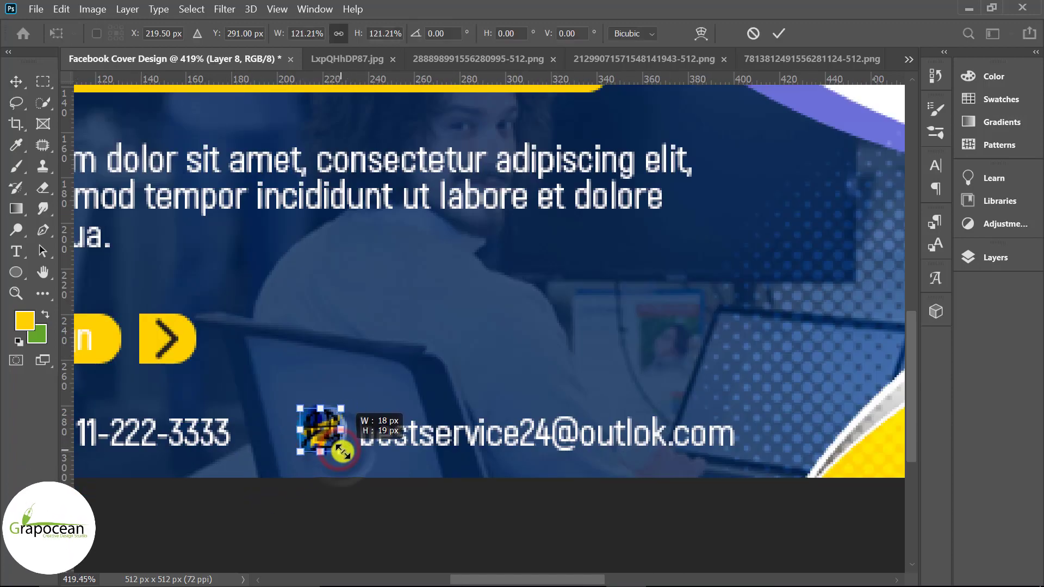
click(776, 34)
key(ctrl+0)
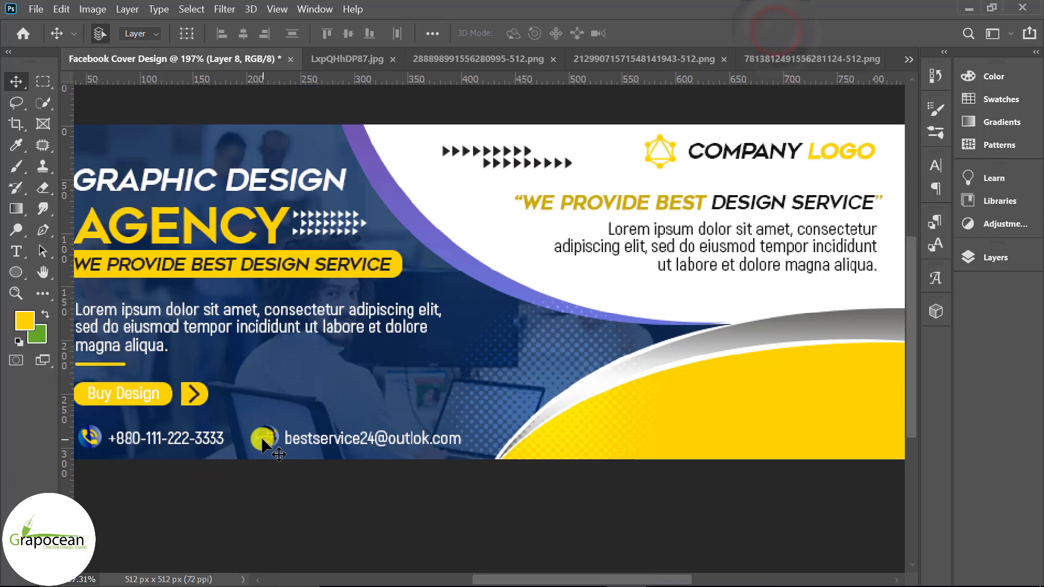
drag(266, 439, 892, 439)
scroll(892, 440, down, 3)
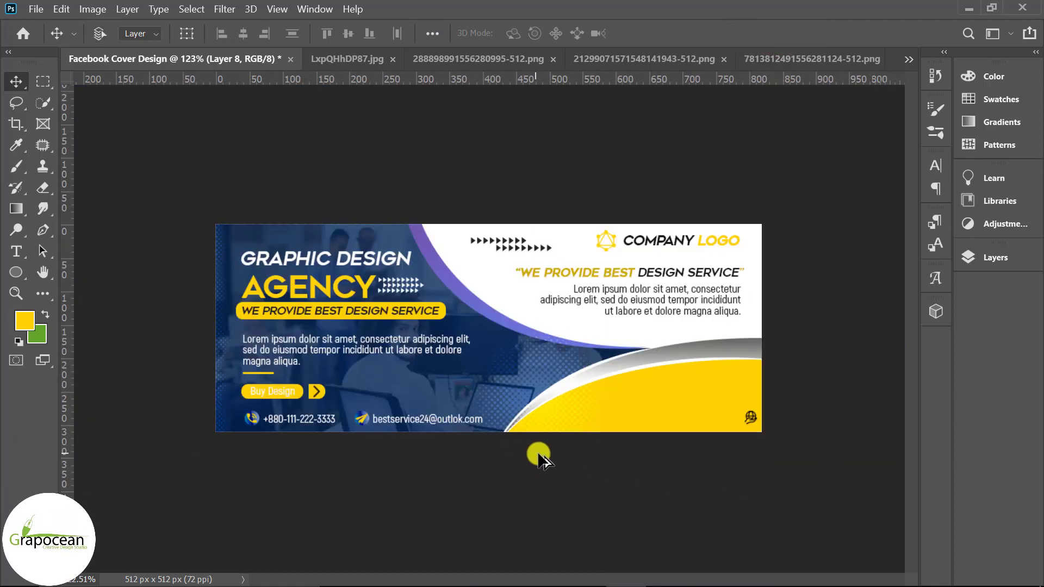
scroll(781, 443, up, 1)
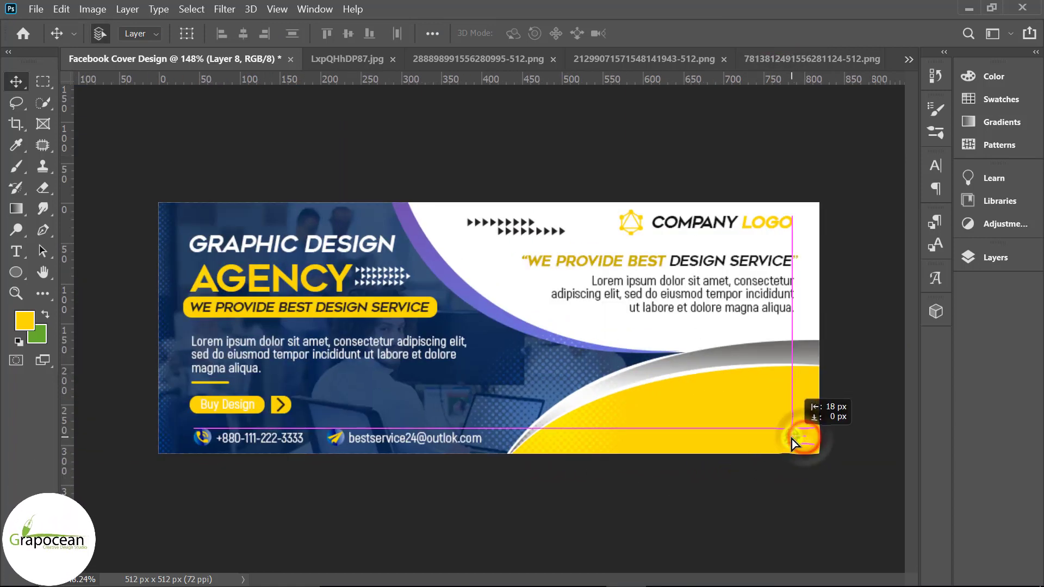
drag(807, 437, 792, 439)
drag(423, 450, 712, 440)
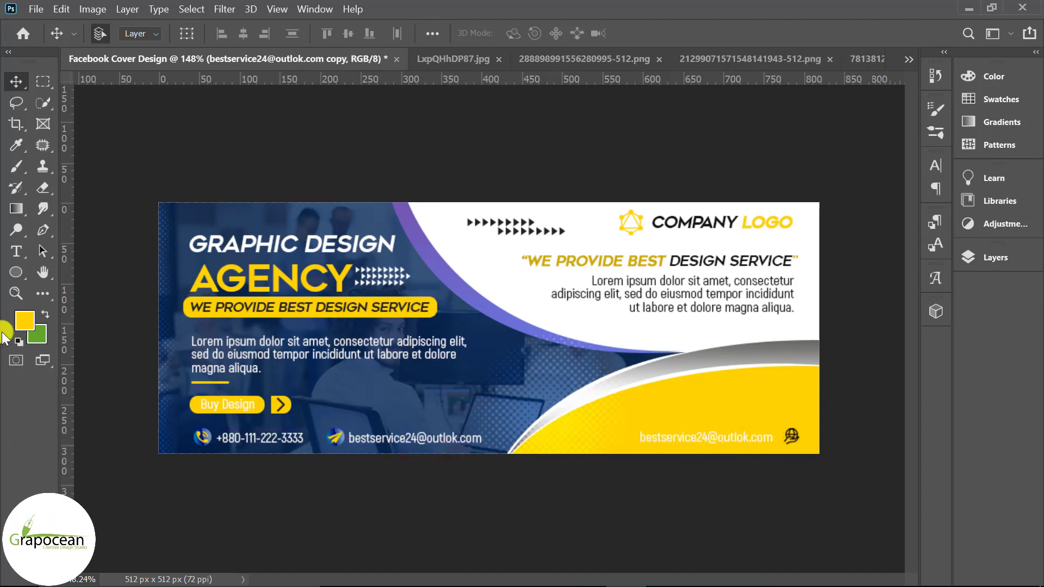
click(16, 250)
triple_click(642, 435)
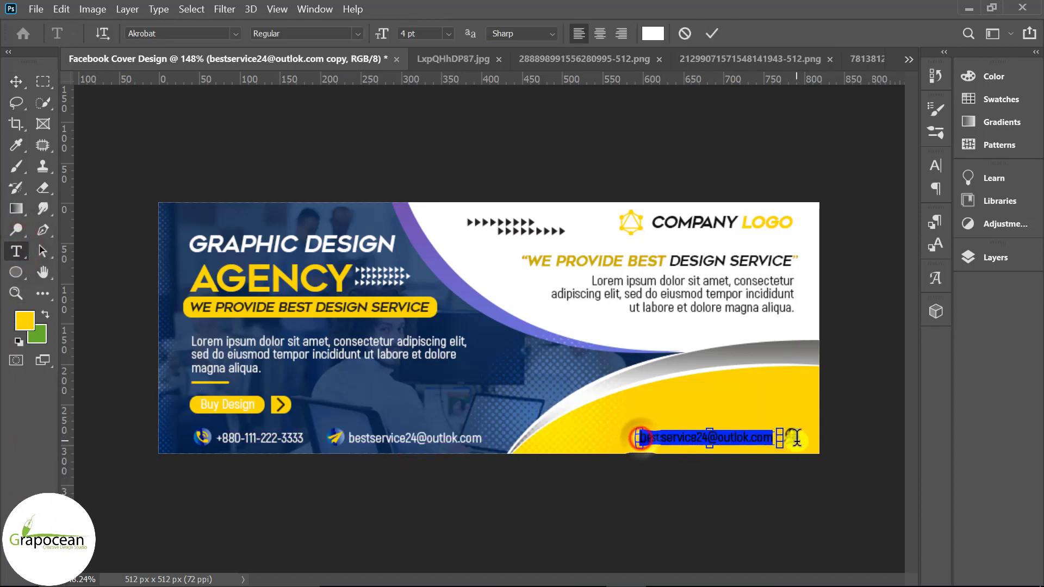
text(www.gr)
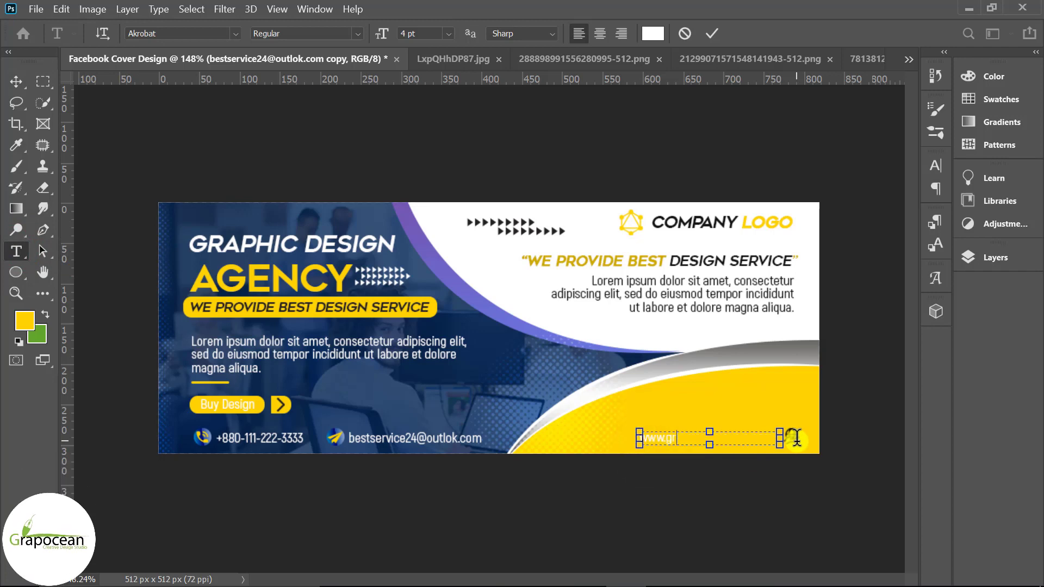
text(com)
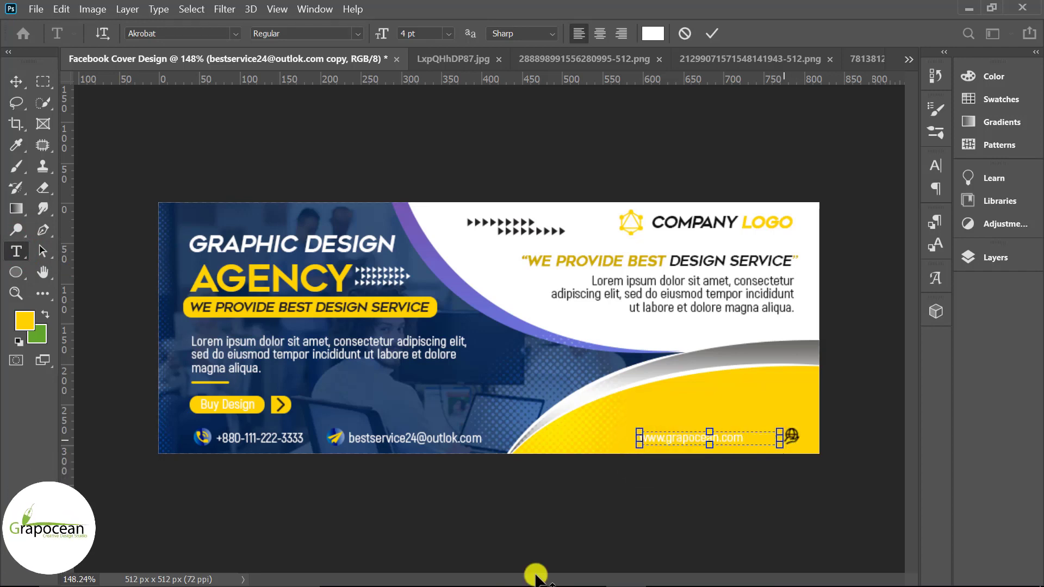
key(ctrl+Return)
Position the website text just left of the globe icon, nudging it into alignment.
key(v)
key(ctrl+plus)
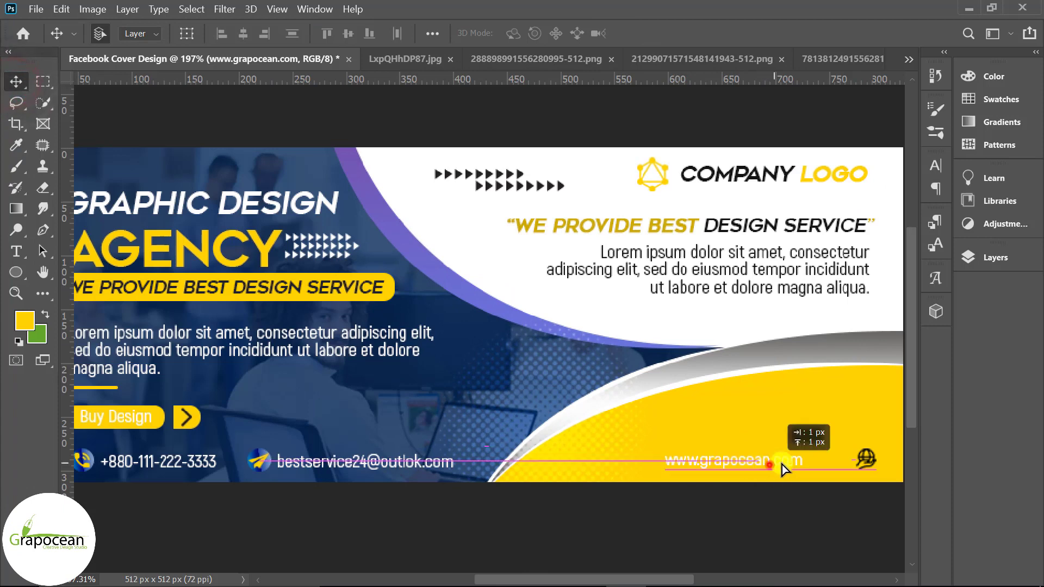
drag(783, 464, 815, 462)
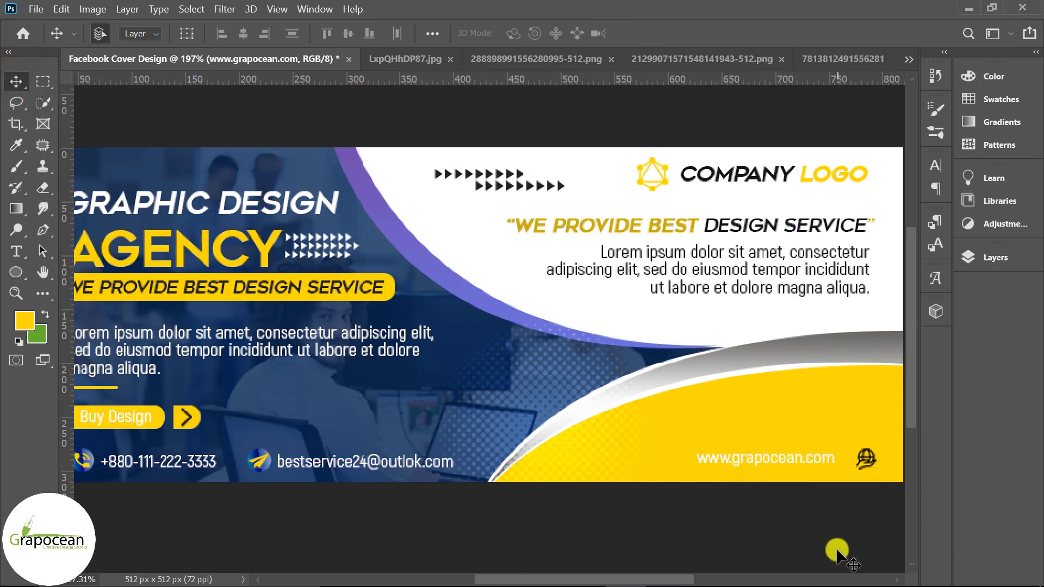
key(Right)
key(Right)
key(Down)
key(Right)
key(Right)
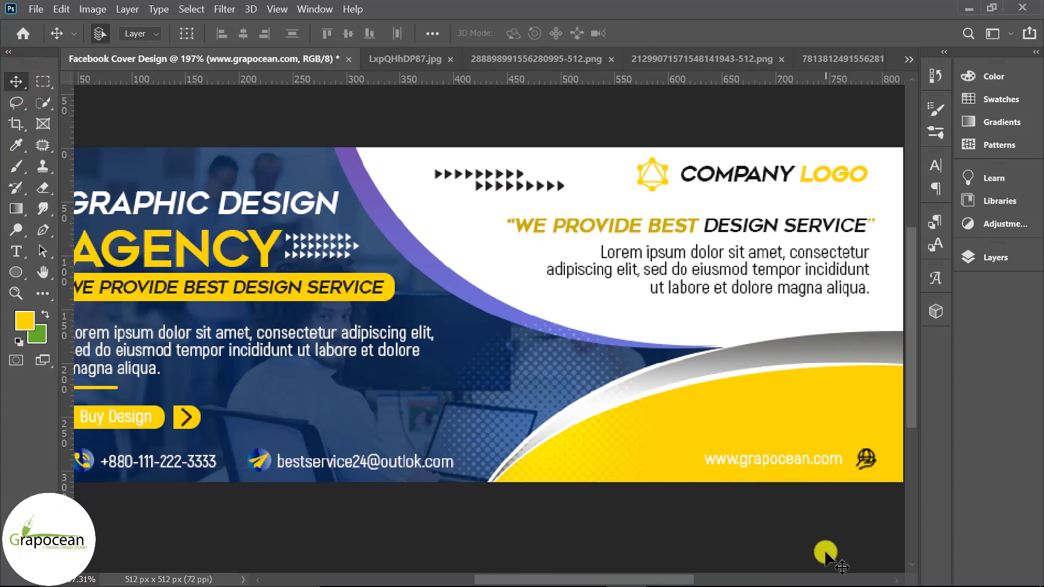
right_click(16, 272)
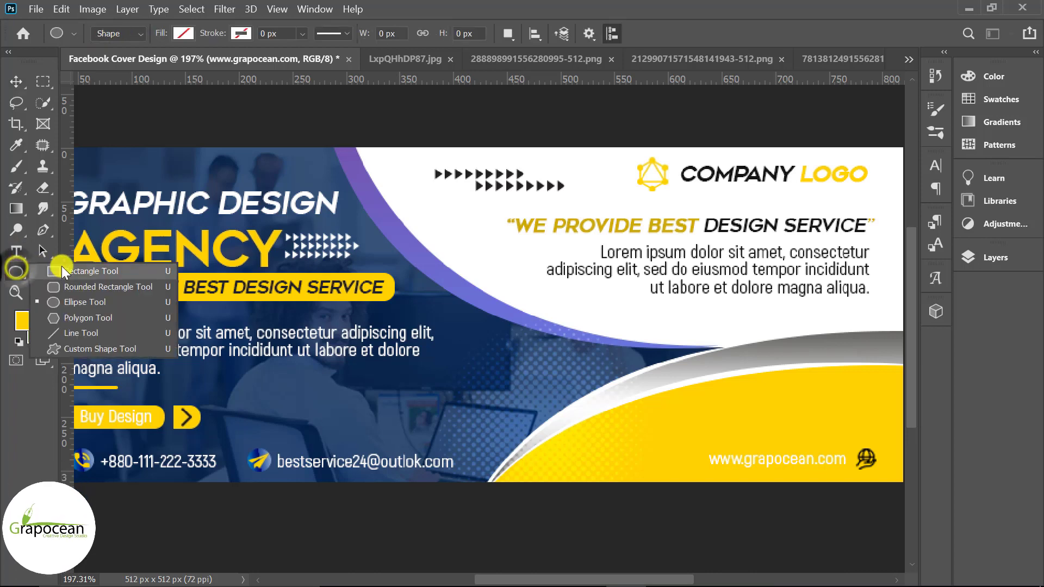
click(93, 284)
key(ctrl+minus)
drag(805, 449, 671, 428)
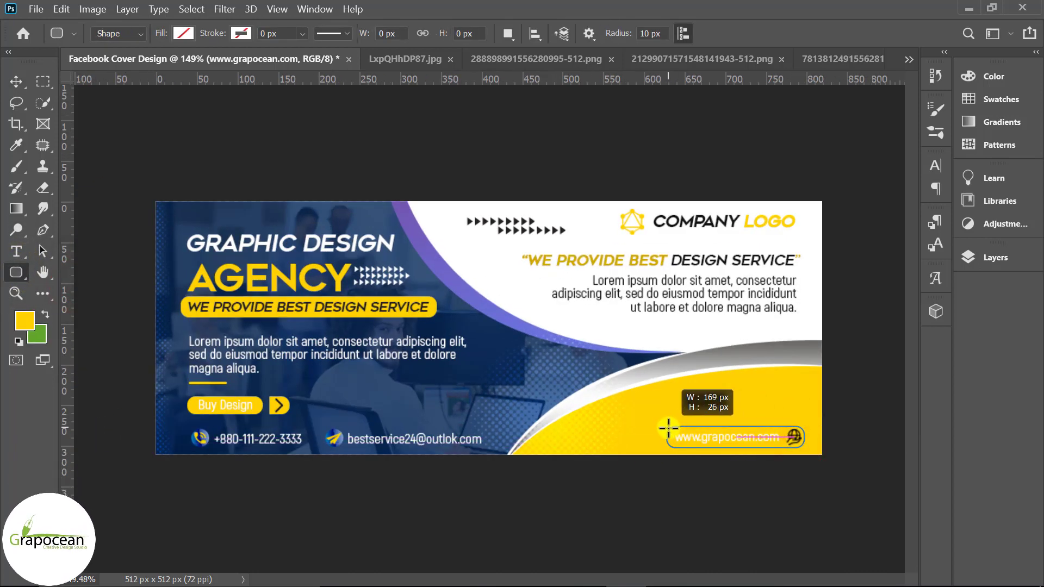
drag(668, 429, 671, 429)
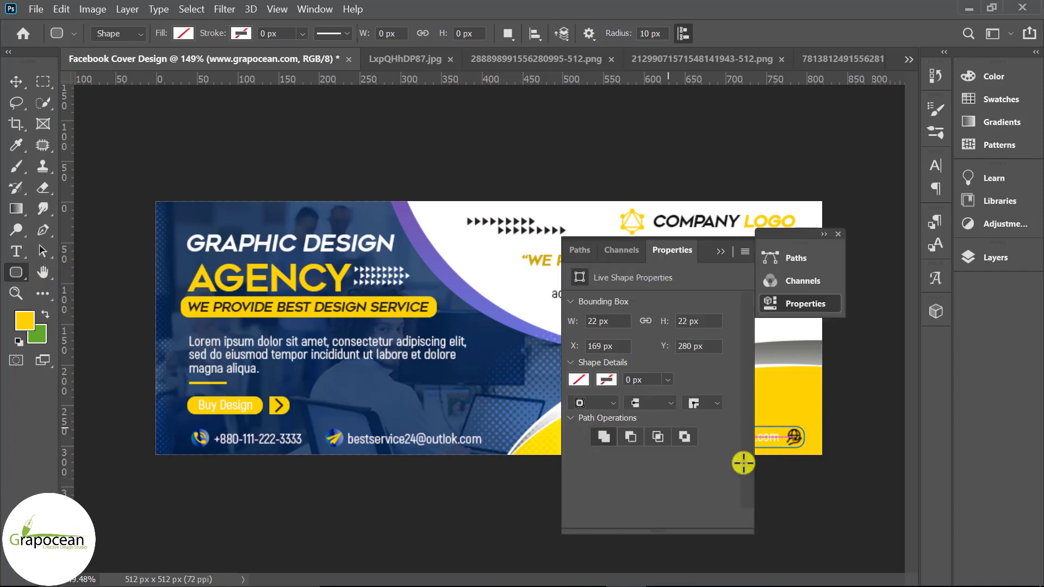
Give the rounded rectangle a white 1 px stroke outline.
click(721, 251)
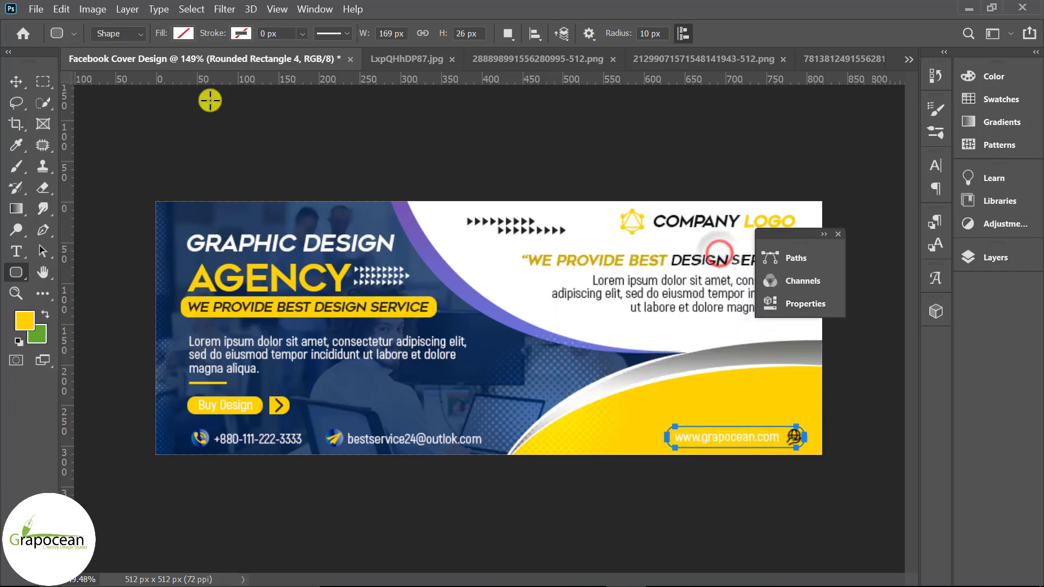
click(242, 33)
click(153, 119)
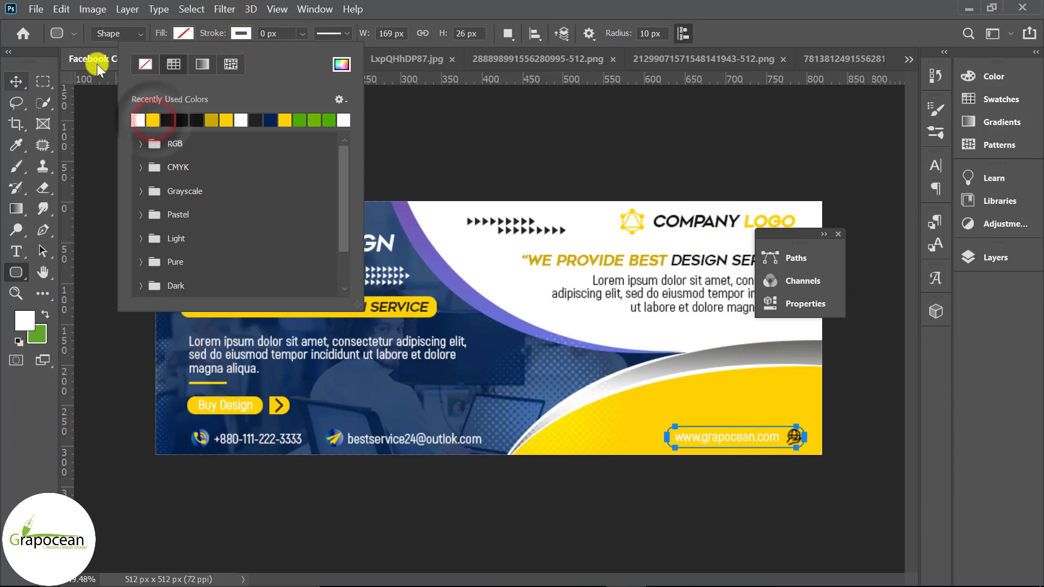
click(263, 31)
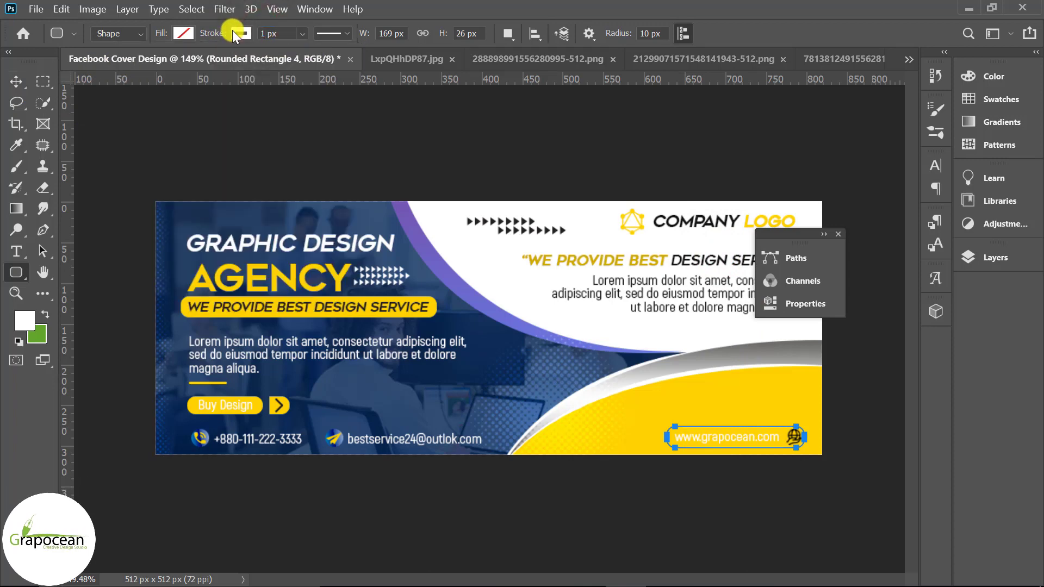
click(16, 79)
scroll(832, 484, down, 2)
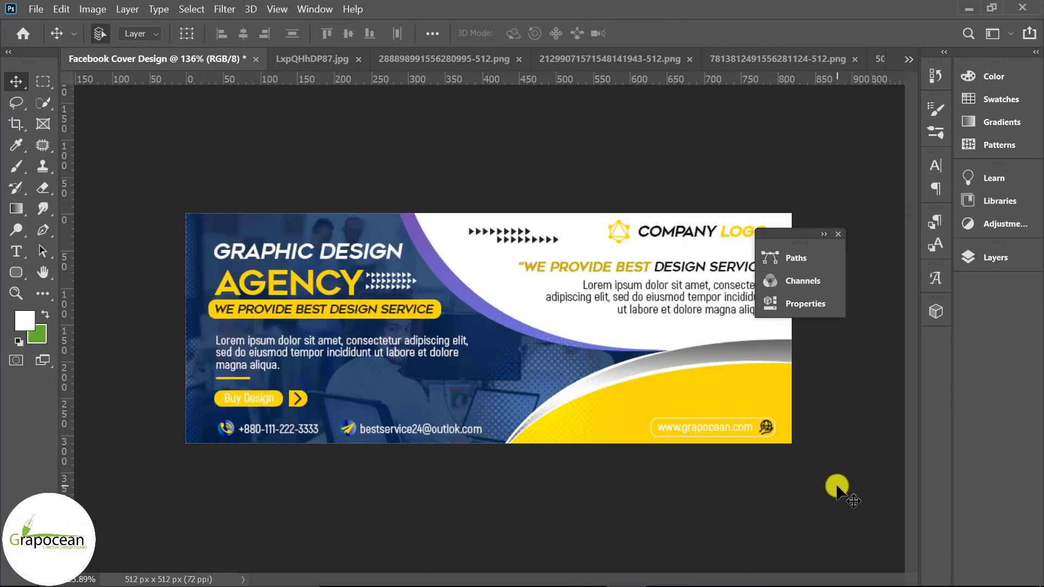
click(36, 10)
Open the Facebook, Behance, Instagram, LinkedIn, Dribbble and Twitter icon PNGs together.
click(38, 34)
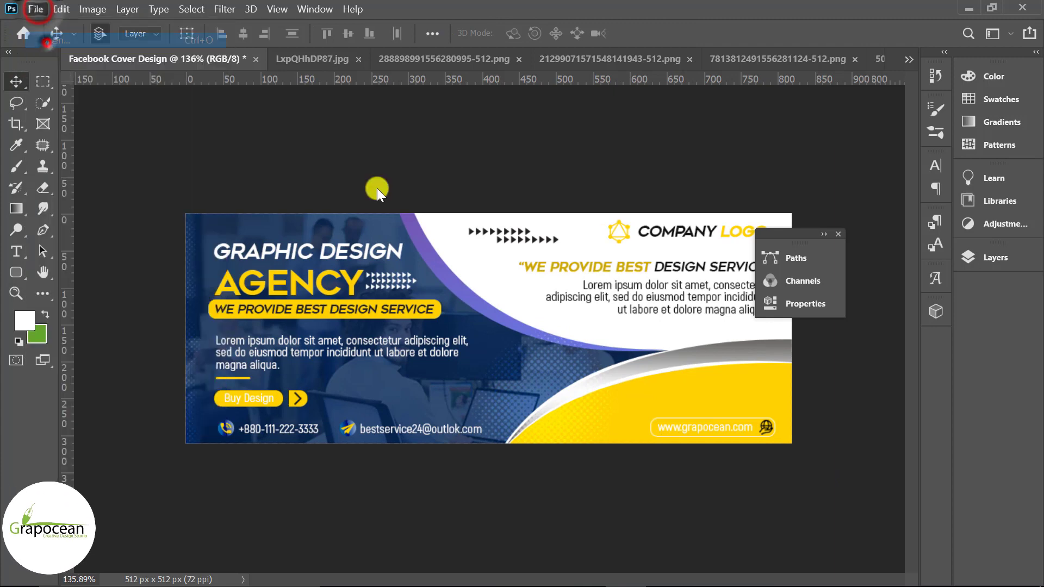
click(571, 146)
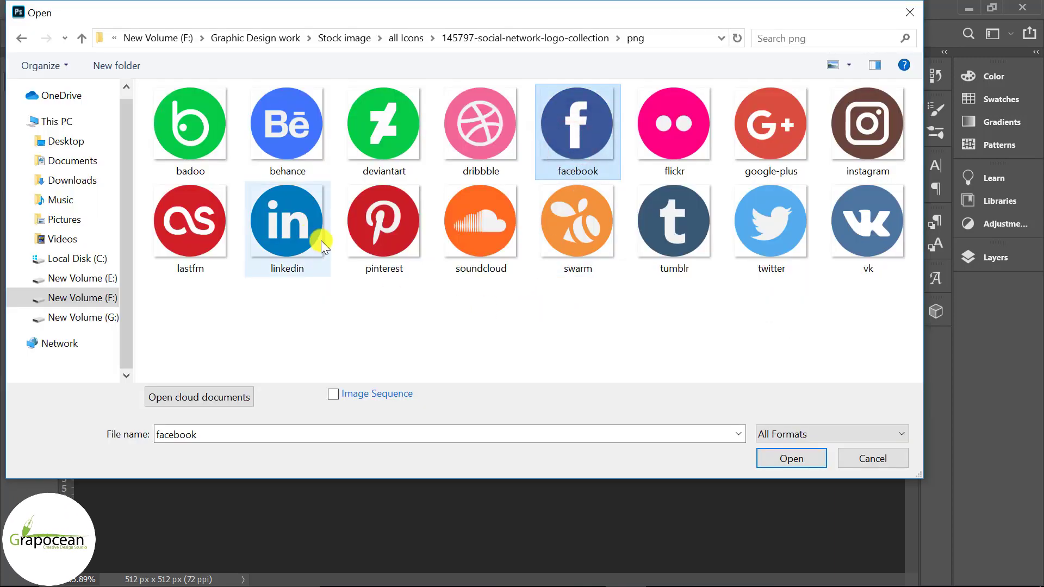
ctrl+click(293, 143)
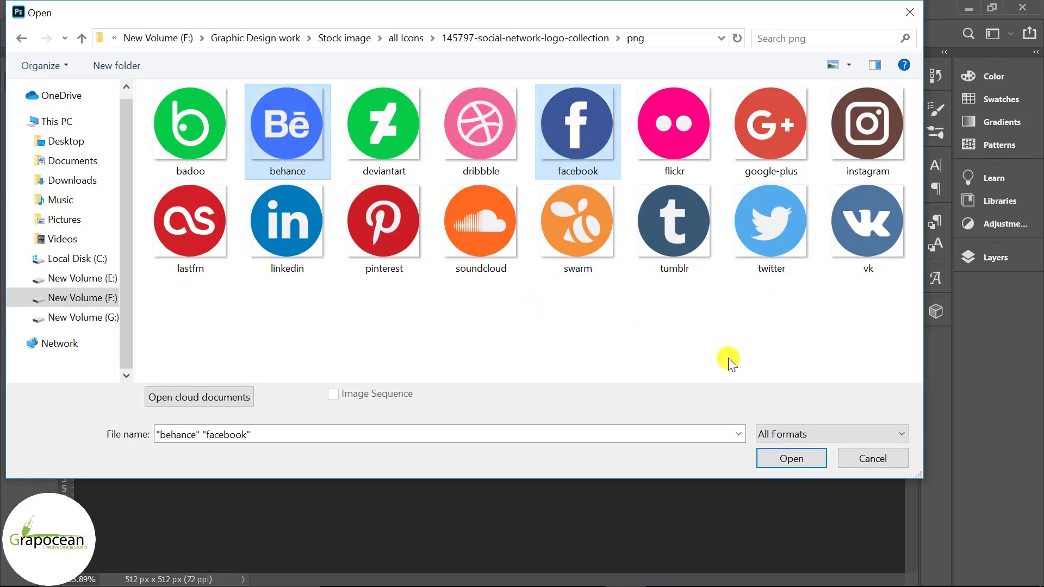
ctrl+click(876, 139)
ctrl+click(283, 228)
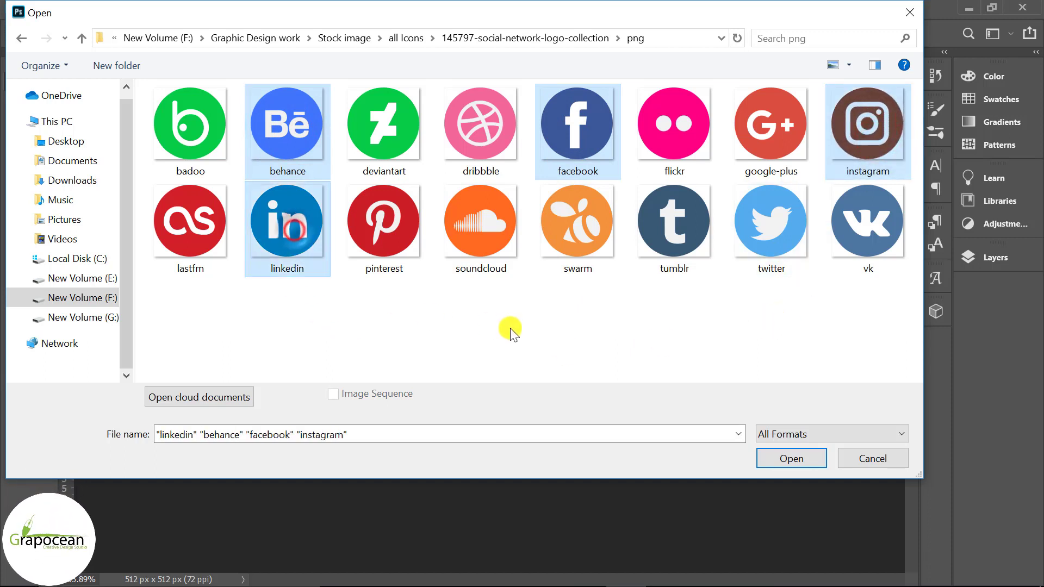
ctrl+click(478, 116)
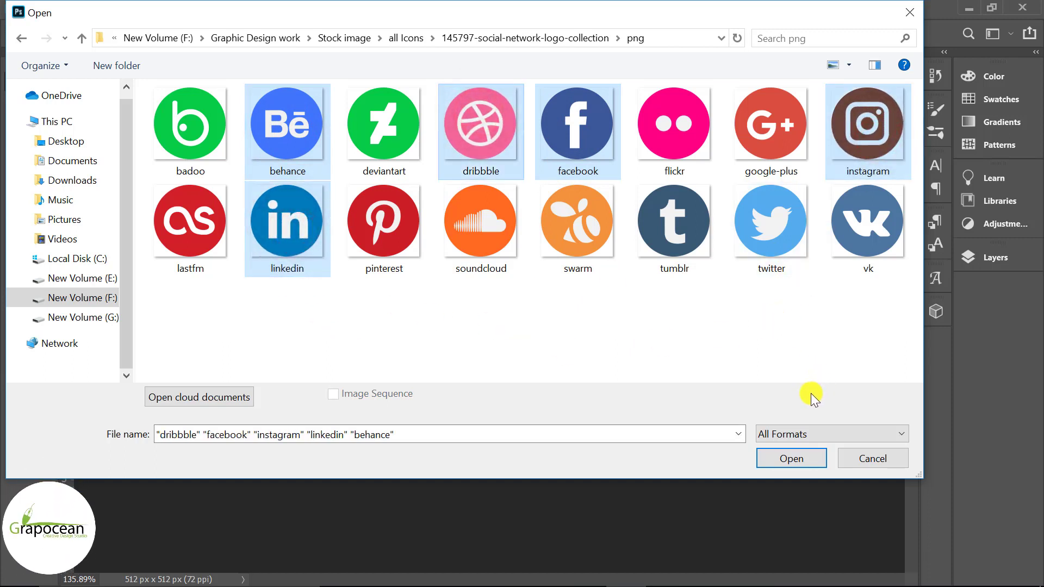
ctrl+click(775, 241)
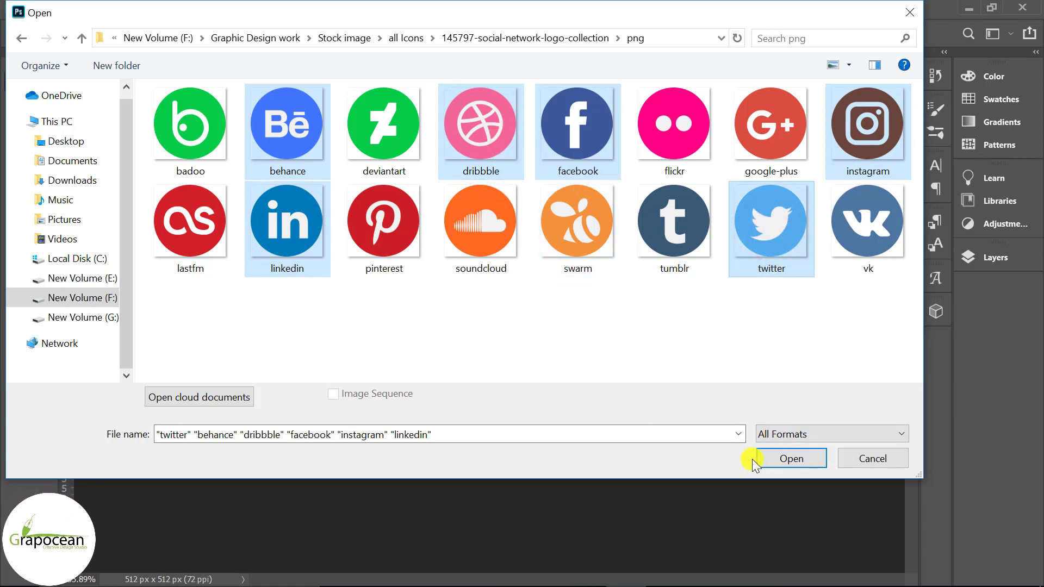
click(769, 465)
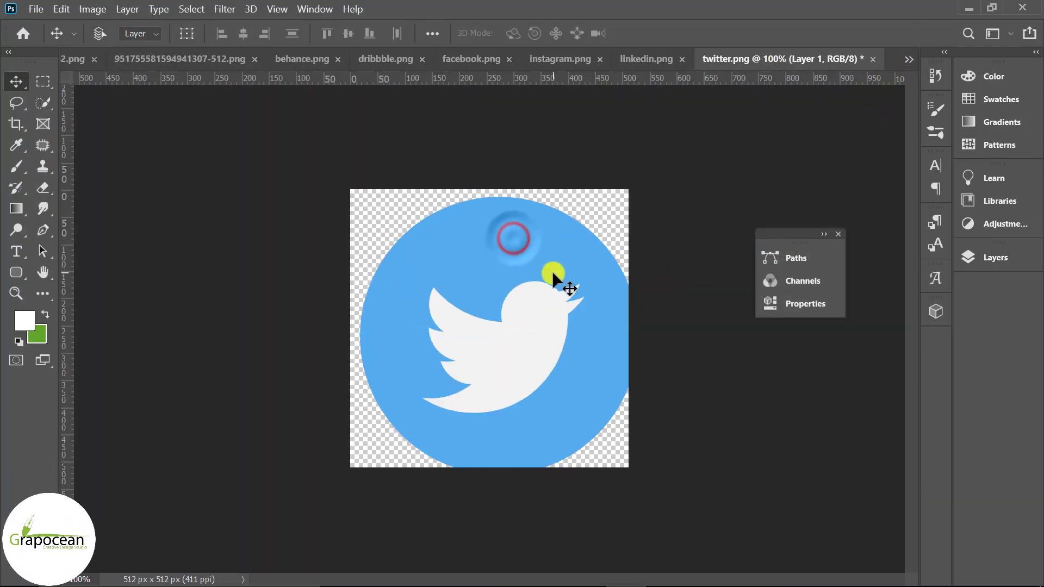
Copy the Twitter logo and paste it into the Facebook Cover Design.
click(36, 9)
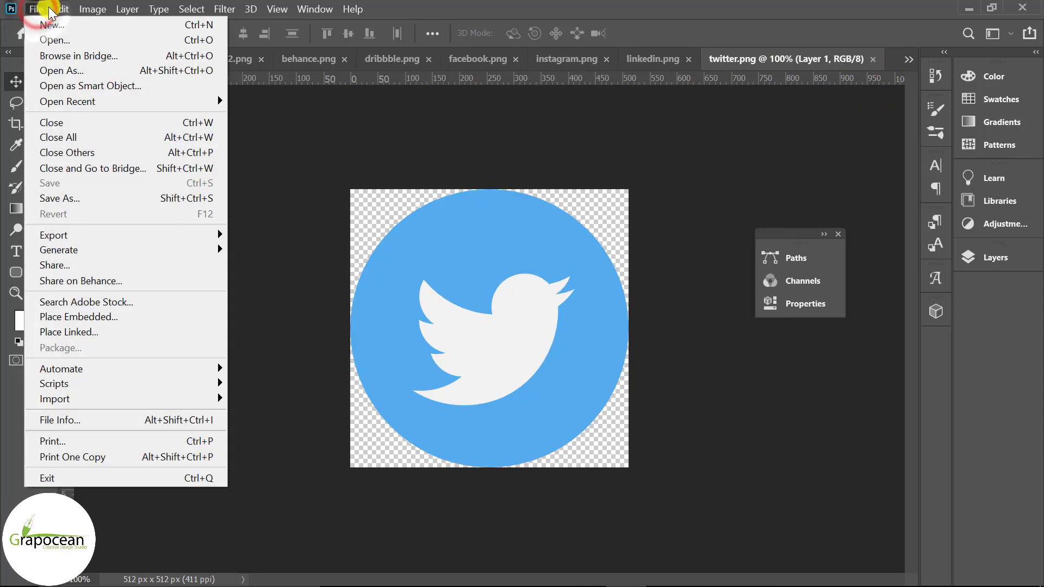
mouse_move(61, 8)
click(97, 126)
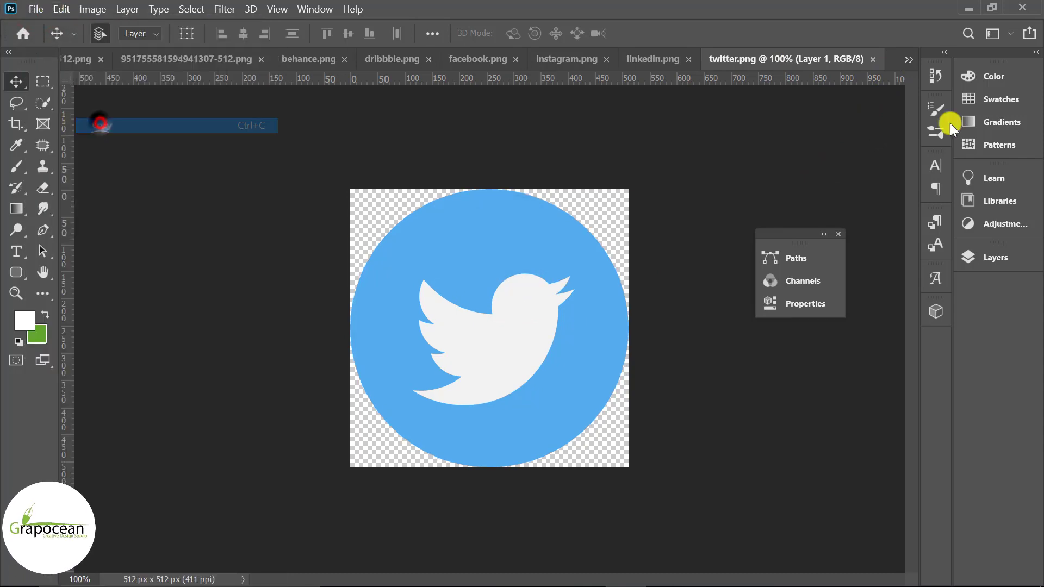
click(909, 58)
click(803, 64)
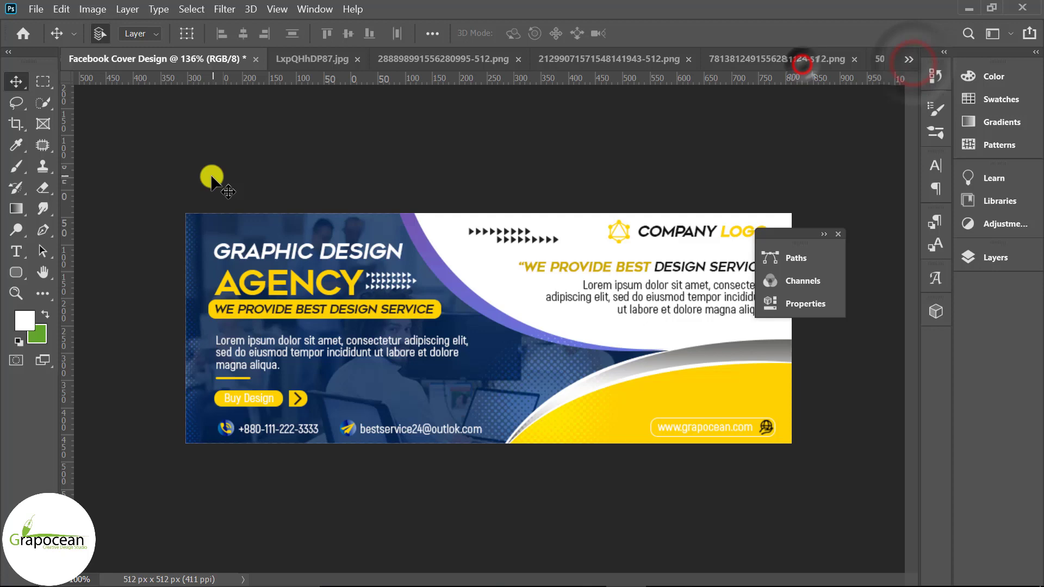
click(61, 9)
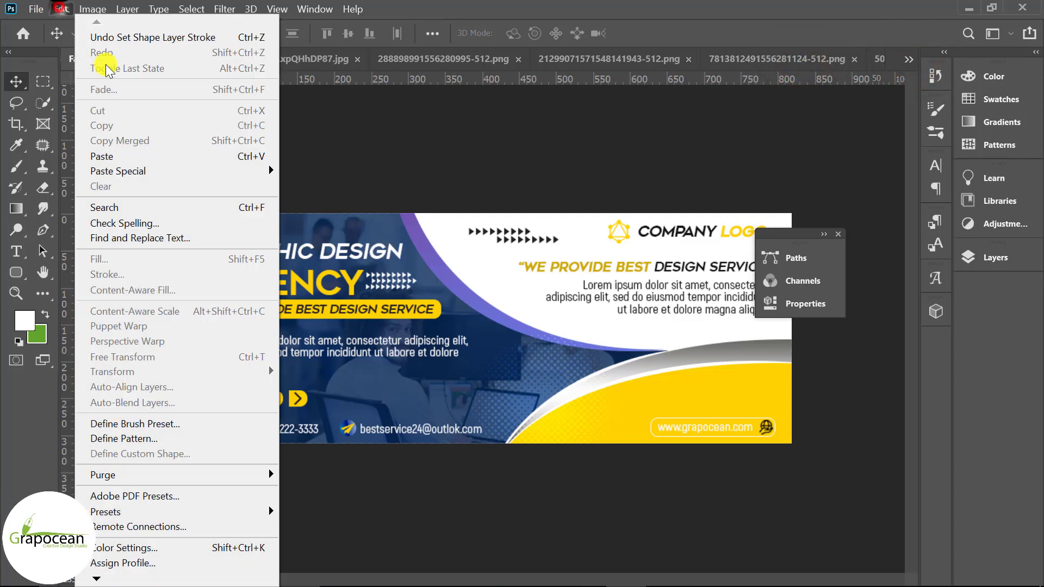
click(114, 156)
Scale the Twitter logo down to icon size and move it into the yellow area.
key(ctrl+t)
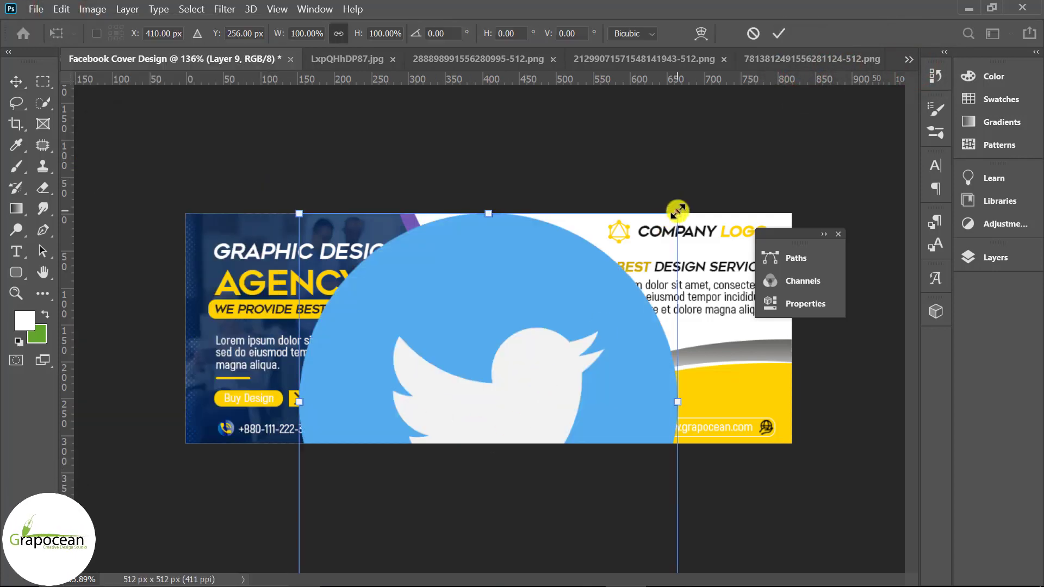
mouse_move(677, 211)
mouse_down()
mouse_move(525, 396)
mouse_move(767, 395)
mouse_move(767, 377)
mouse_up()
click(779, 34)
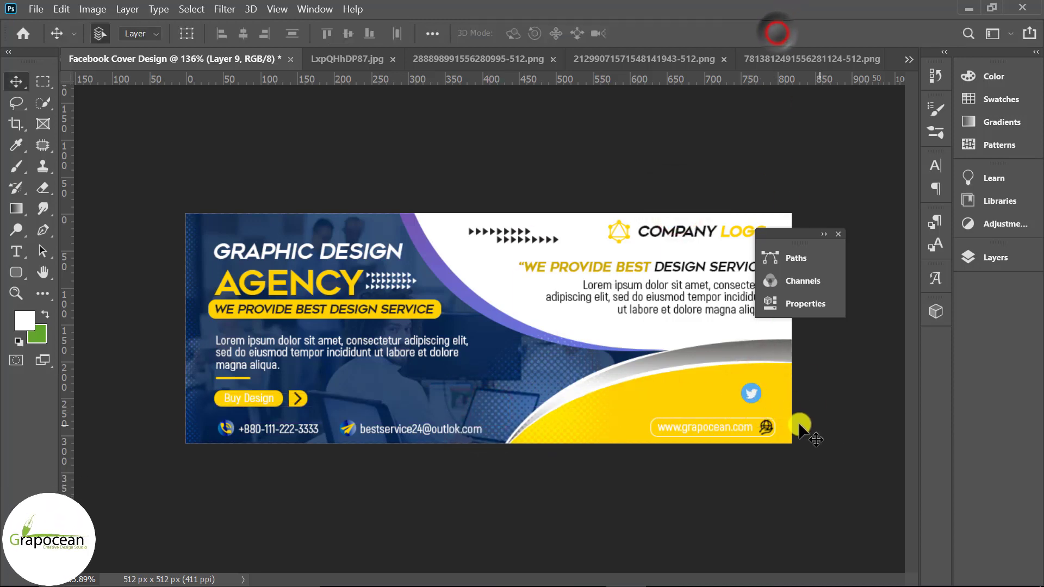
scroll(488, 328, up, 1)
drag(801, 412, 670, 416)
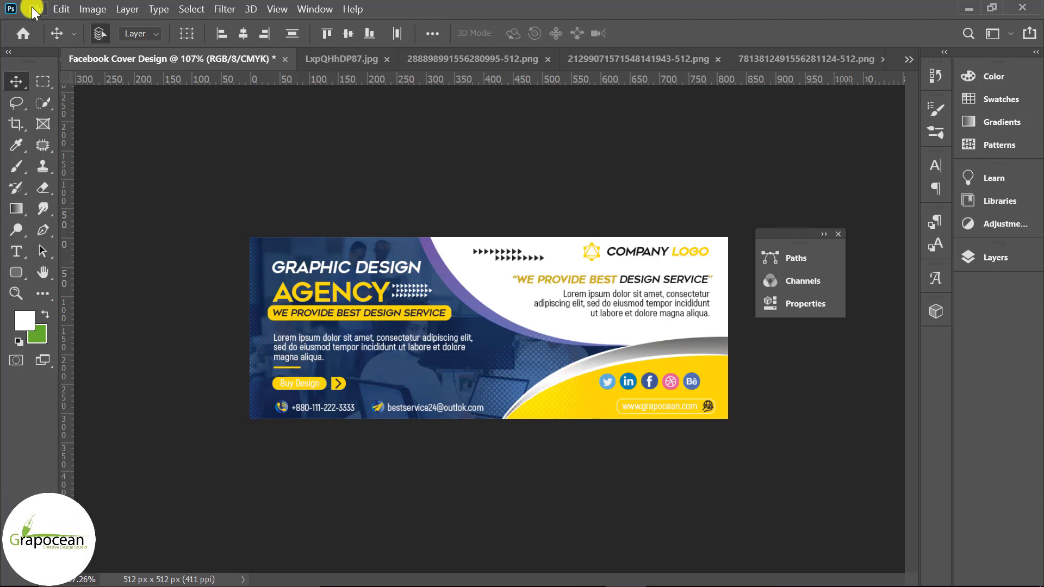
Draw a 144 px circle filled with yellow on the banner.
right_click(17, 272)
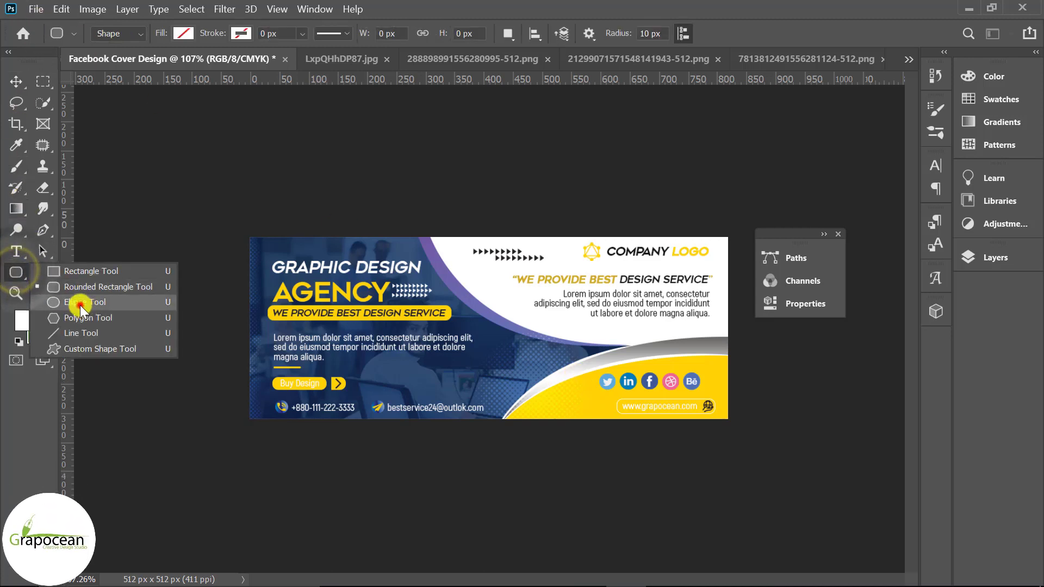
click(80, 303)
drag(501, 314, 585, 398)
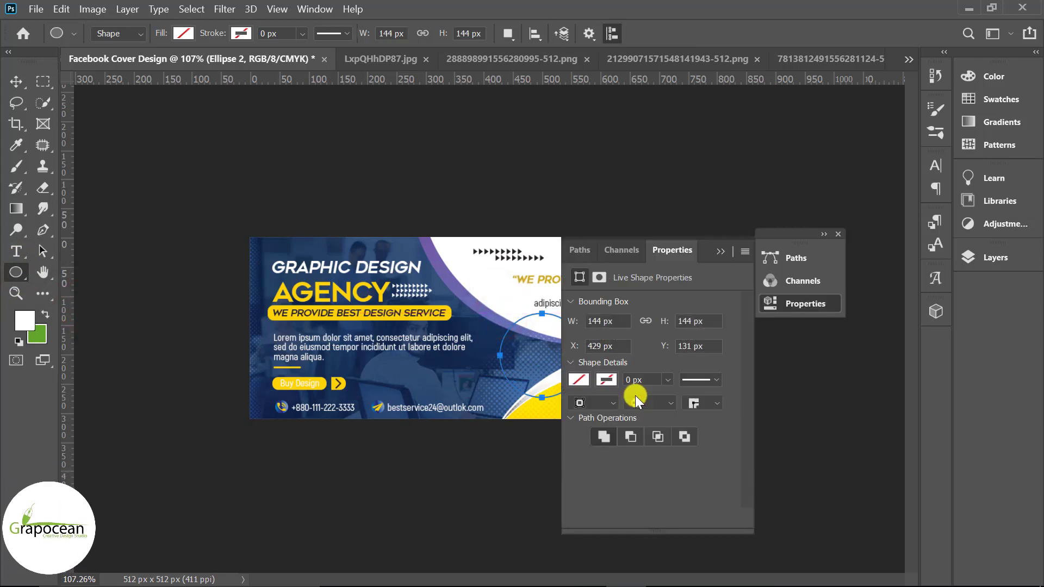
click(717, 256)
click(182, 33)
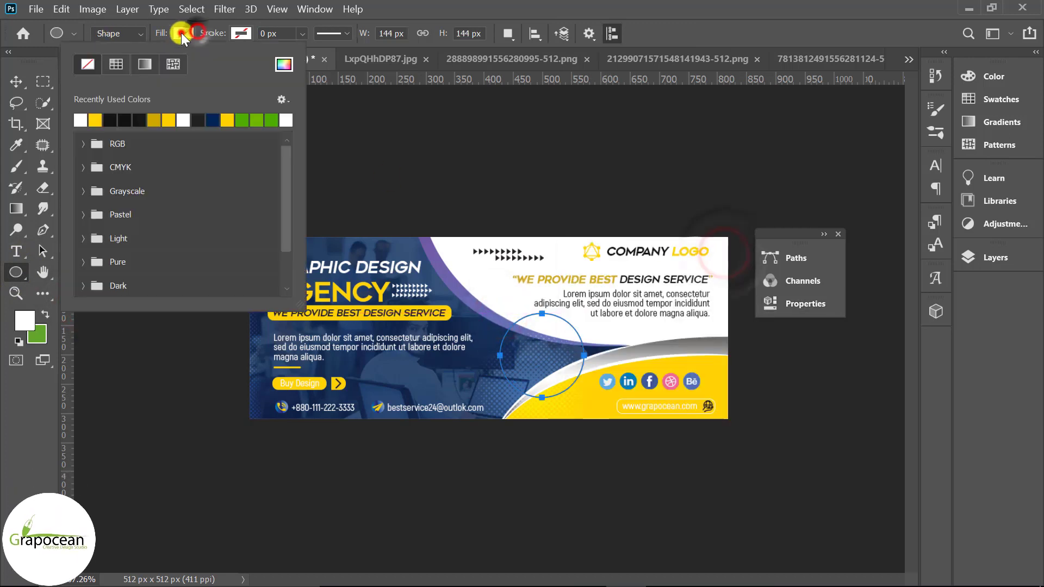
click(97, 119)
click(16, 82)
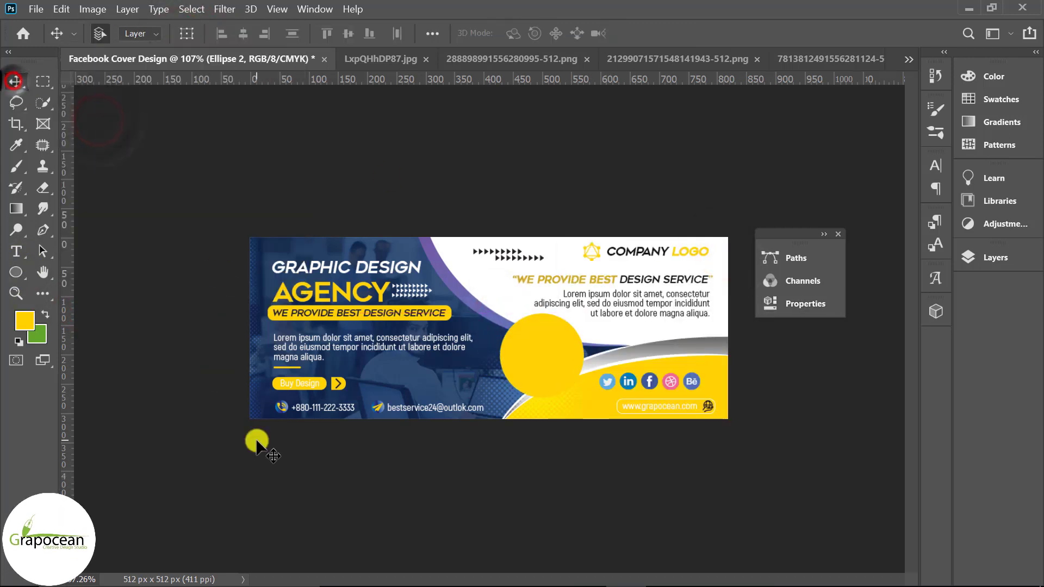
Bring the office photo into the cover and clip it inside the yellow circle.
click(381, 59)
mouse_move(389, 178)
mouse_down()
mouse_move(128, 60)
mouse_move(503, 339)
mouse_up()
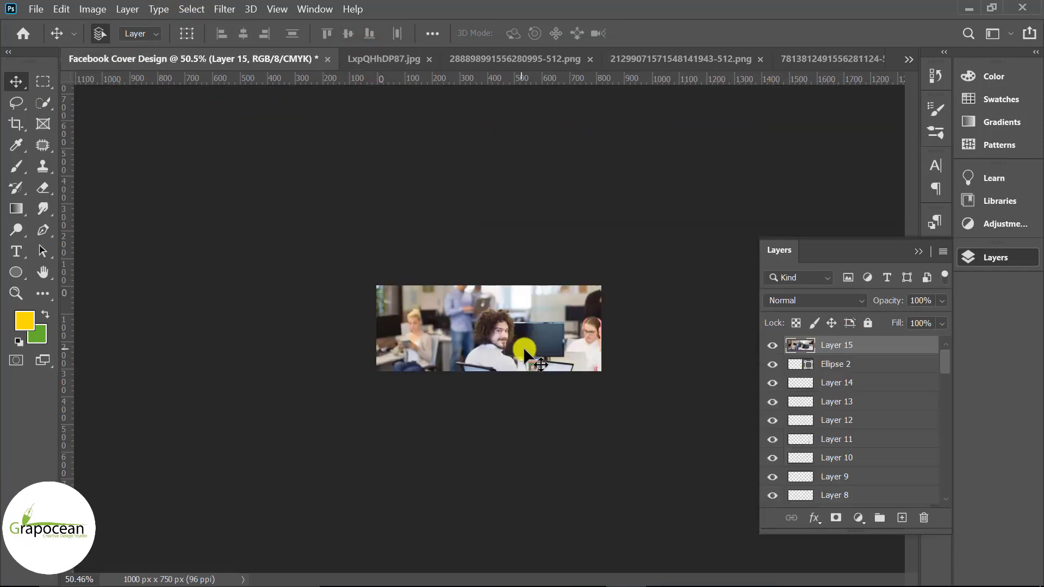
right_click(853, 352)
click(711, 325)
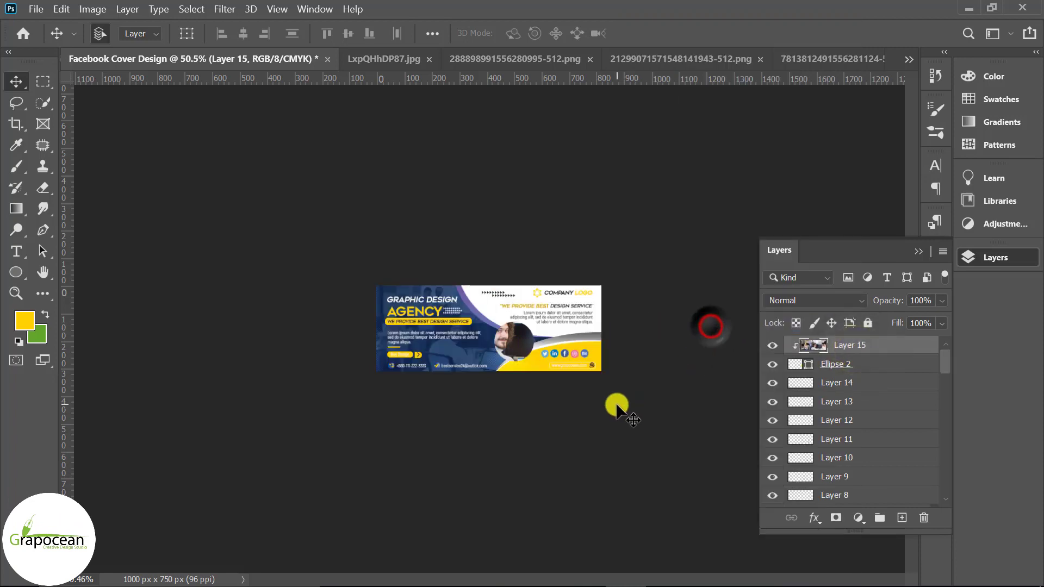
scroll(617, 409, up, 2)
Shrink and reposition the clipped photo so it fits within the circle.
key(ctrl+t)
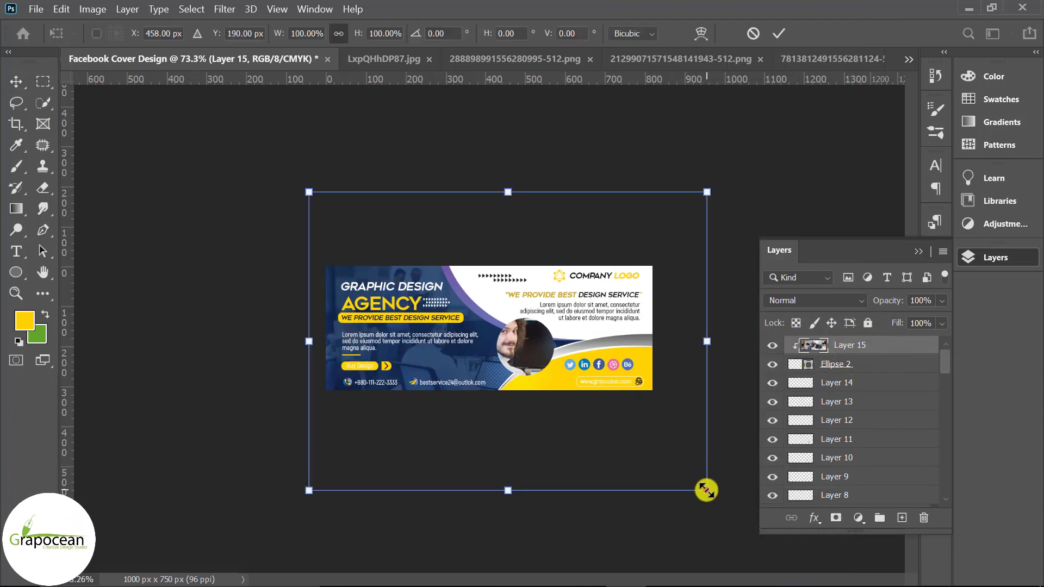
drag(707, 490, 601, 411)
scroll(553, 411, up, 3)
drag(572, 453, 598, 461)
scroll(659, 462, down, 3)
drag(657, 449, 649, 447)
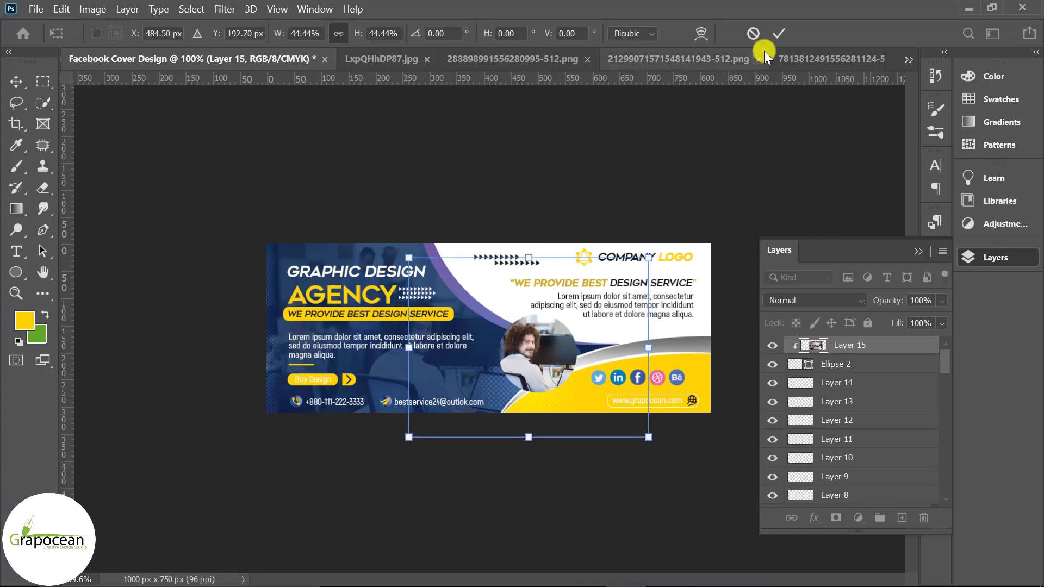
click(779, 33)
Enlarge the circular frame layer to about 105% and reposition it over the photo.
click(851, 364)
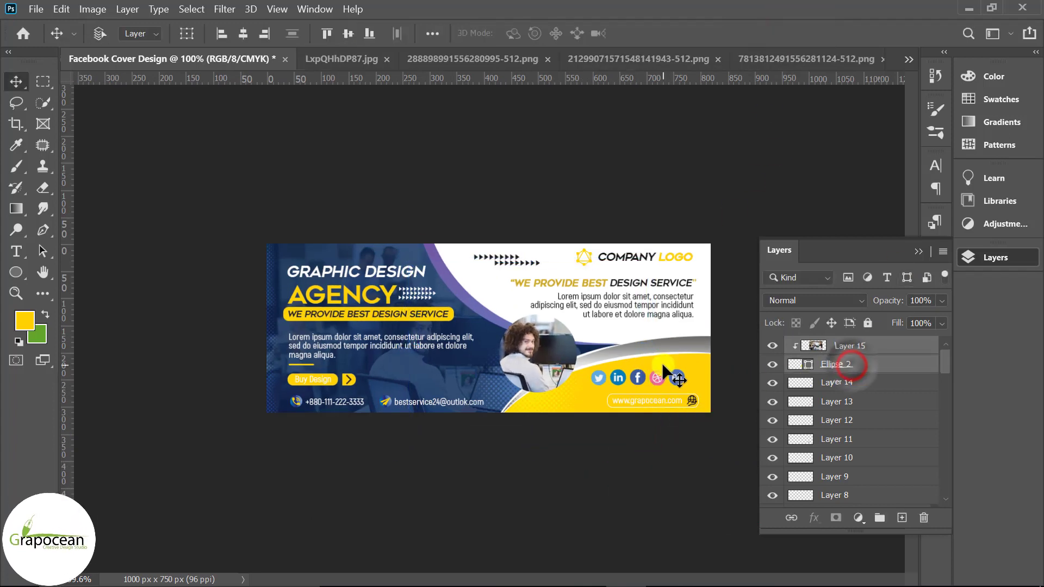
key(ctrl+t)
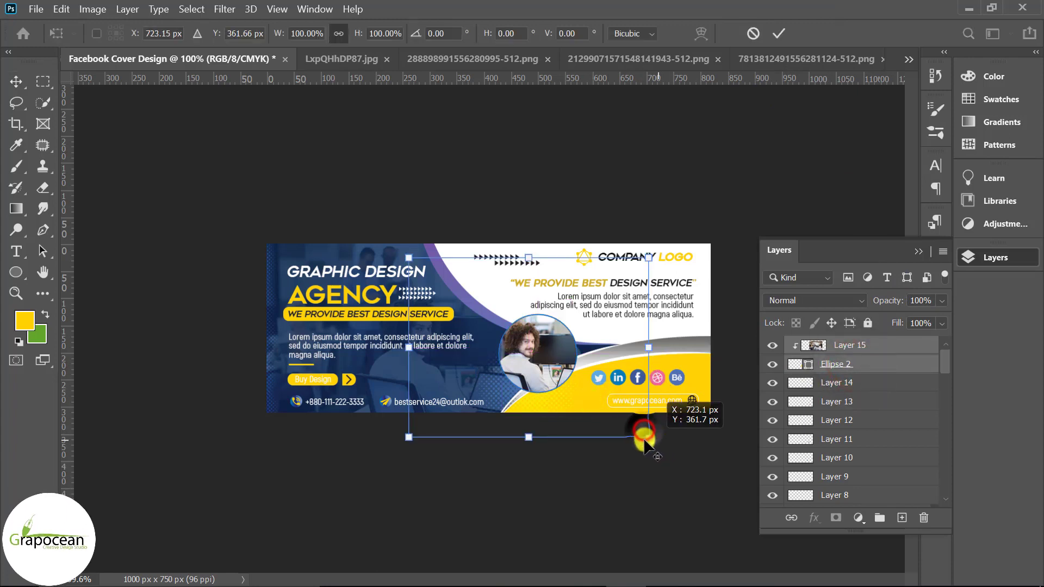
drag(649, 437, 650, 438)
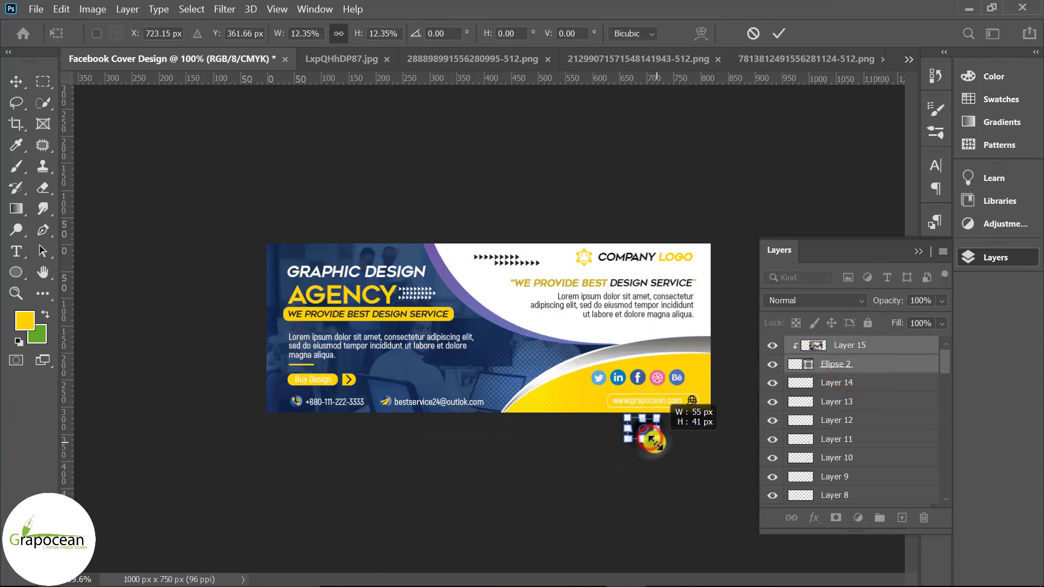
click(753, 33)
key(ctrl+t)
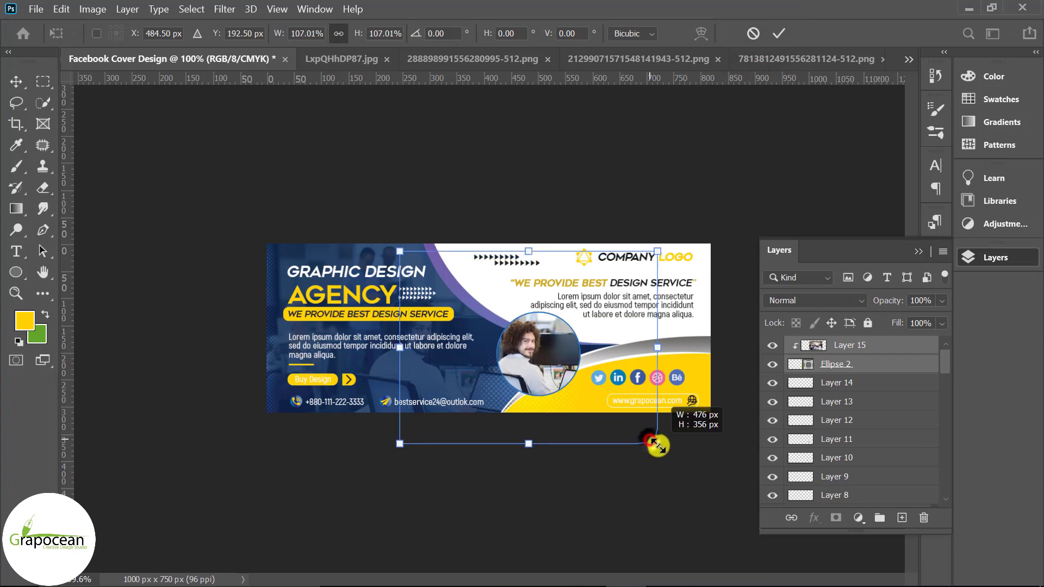
drag(645, 438, 664, 449)
drag(555, 378, 550, 381)
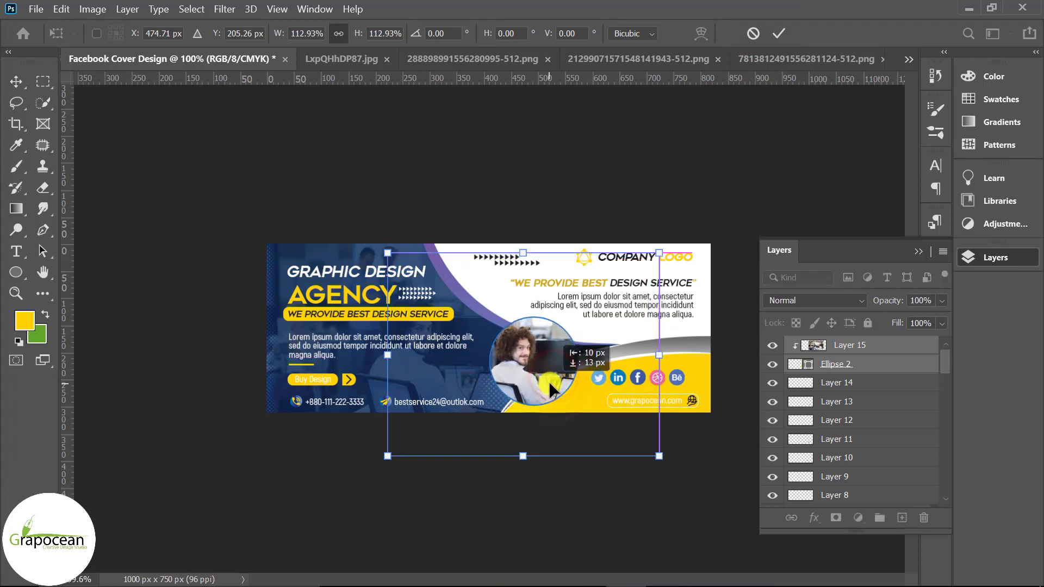
drag(658, 460, 644, 454)
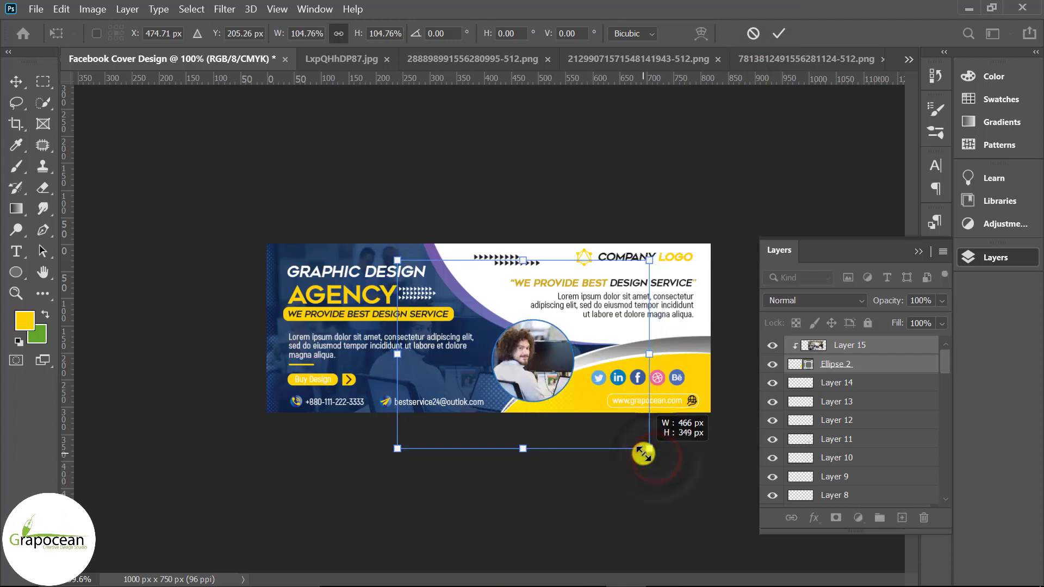
click(780, 34)
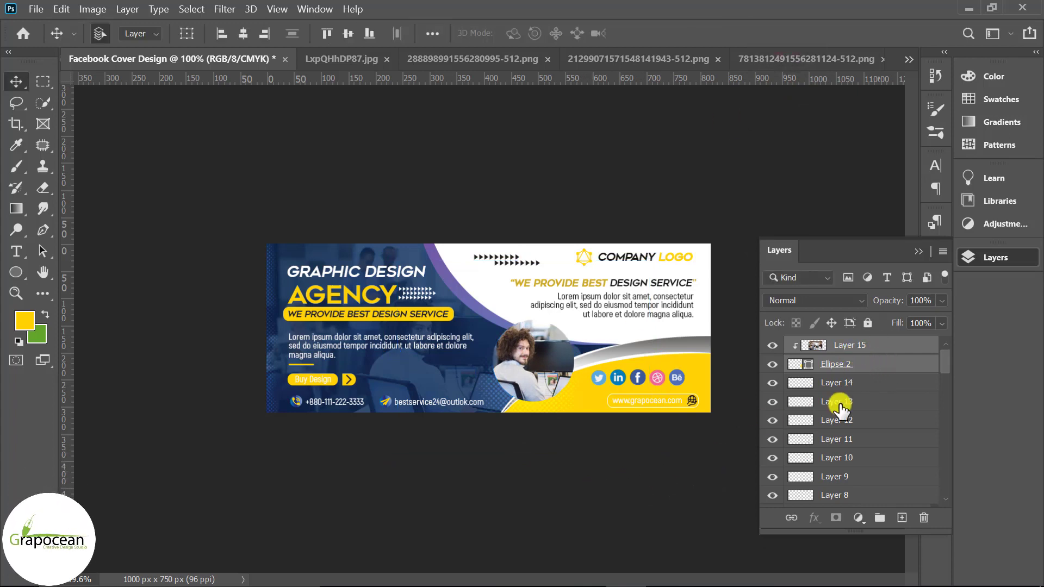
Add a 6 px stroke to the circular frame layer through its layer style.
click(885, 369)
right_click(885, 370)
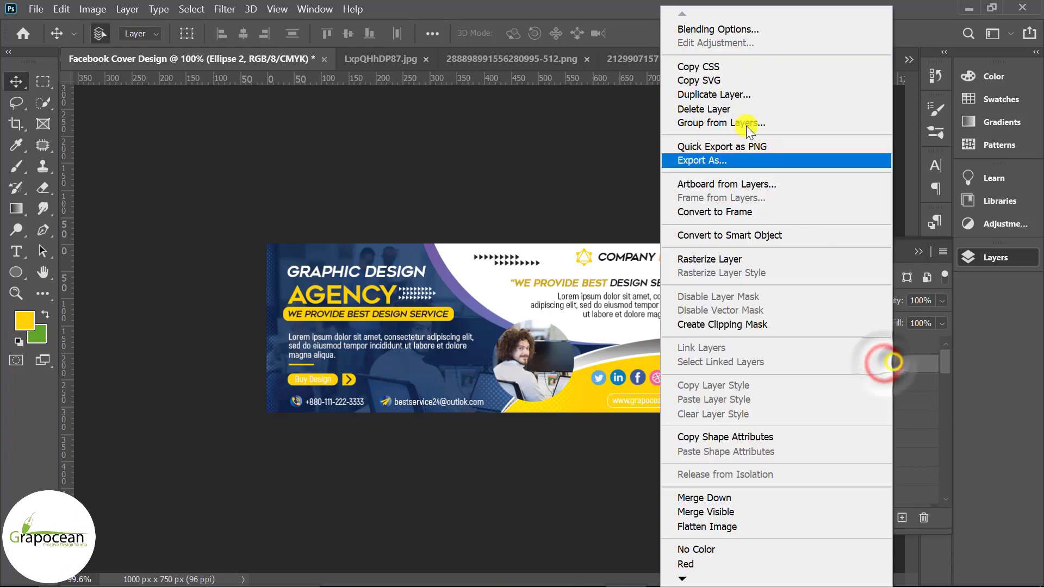
click(723, 25)
click(363, 322)
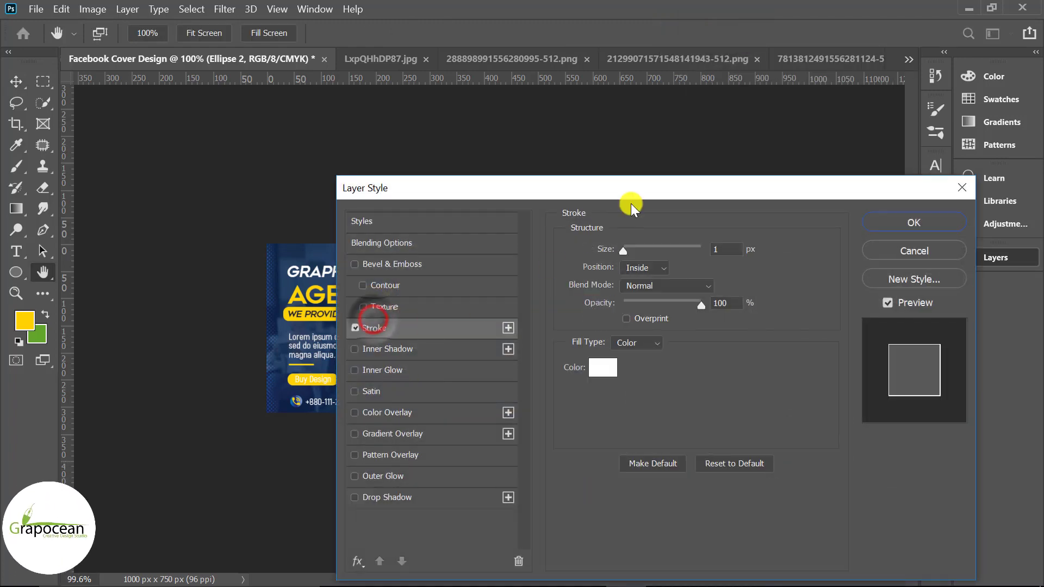
mouse_move(632, 192)
mouse_down()
mouse_move(996, 227)
mouse_move(935, 216)
mouse_up()
click(932, 272)
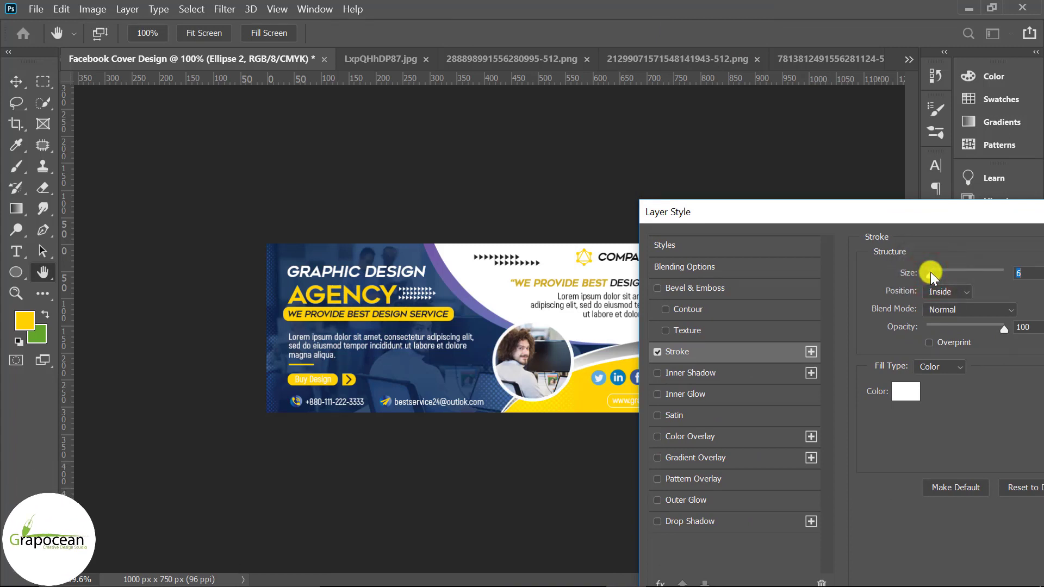
Add a drop shadow with opacity 23, distance 4 and size 16, then accept.
click(699, 522)
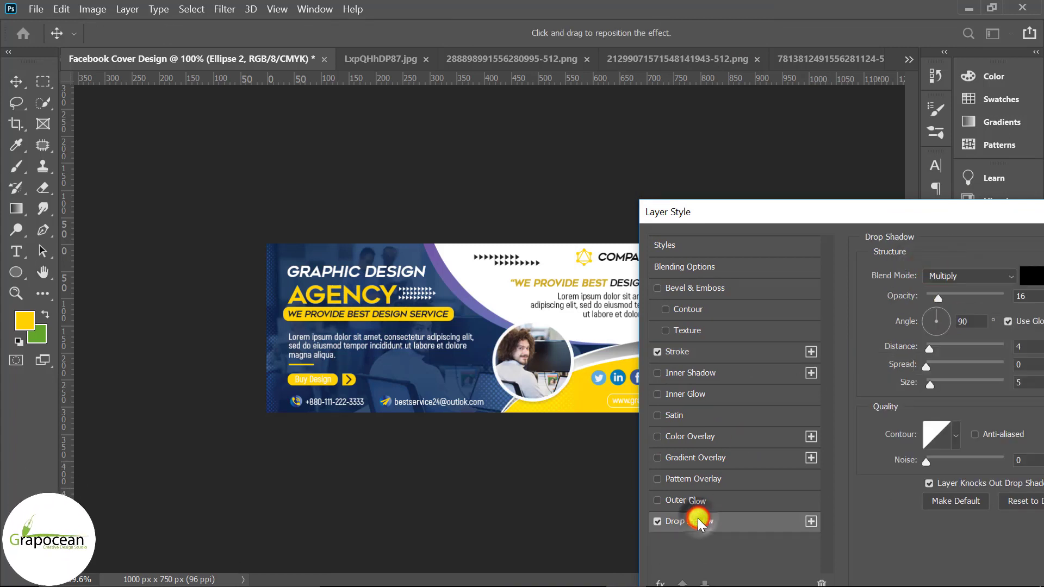
drag(941, 295, 944, 296)
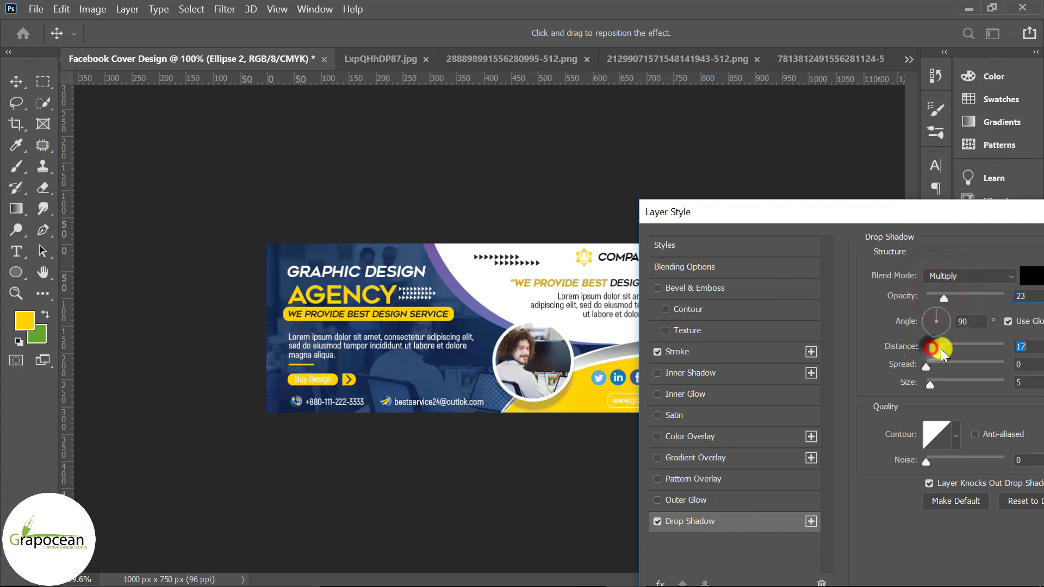
drag(941, 348, 929, 349)
drag(930, 385, 936, 386)
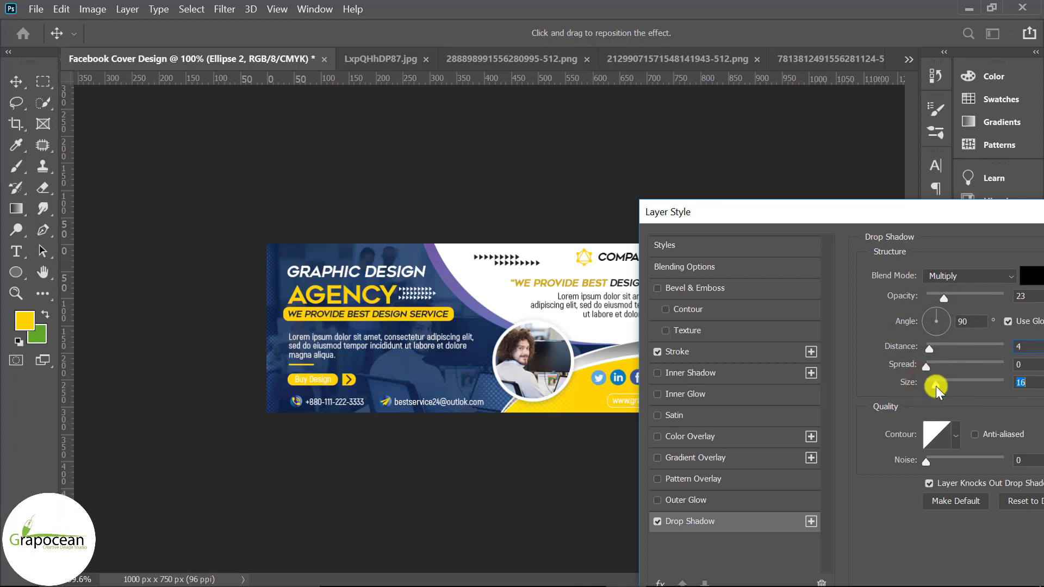
mouse_move(817, 211)
mouse_down()
mouse_move(964, 363)
mouse_move(417, 370)
mouse_up()
click(804, 406)
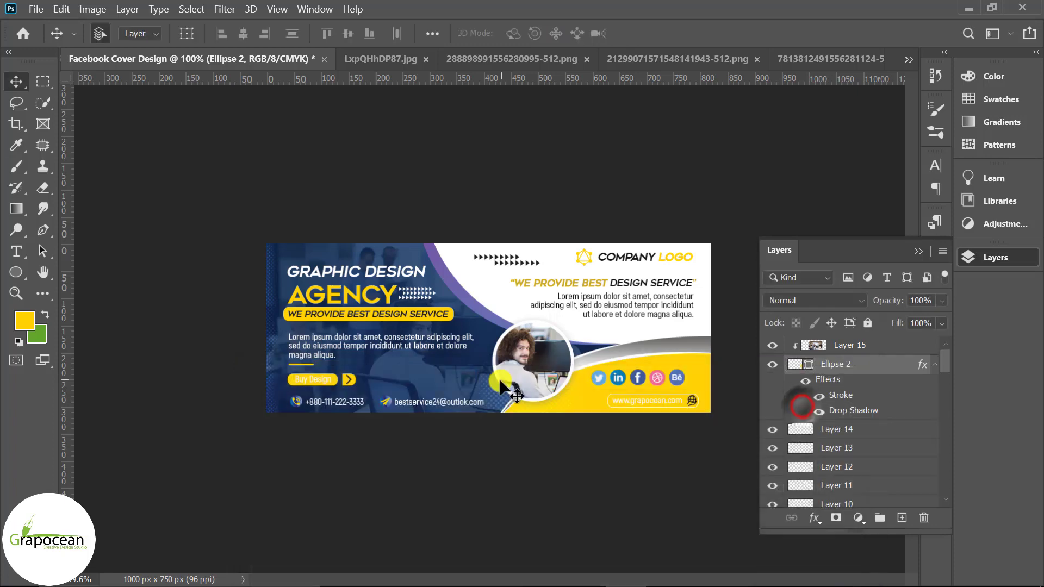
scroll(489, 332, up, 2)
Duplicate the Layer 3 halftone dots, shrinking and placing the copy near the circle.
click(576, 428)
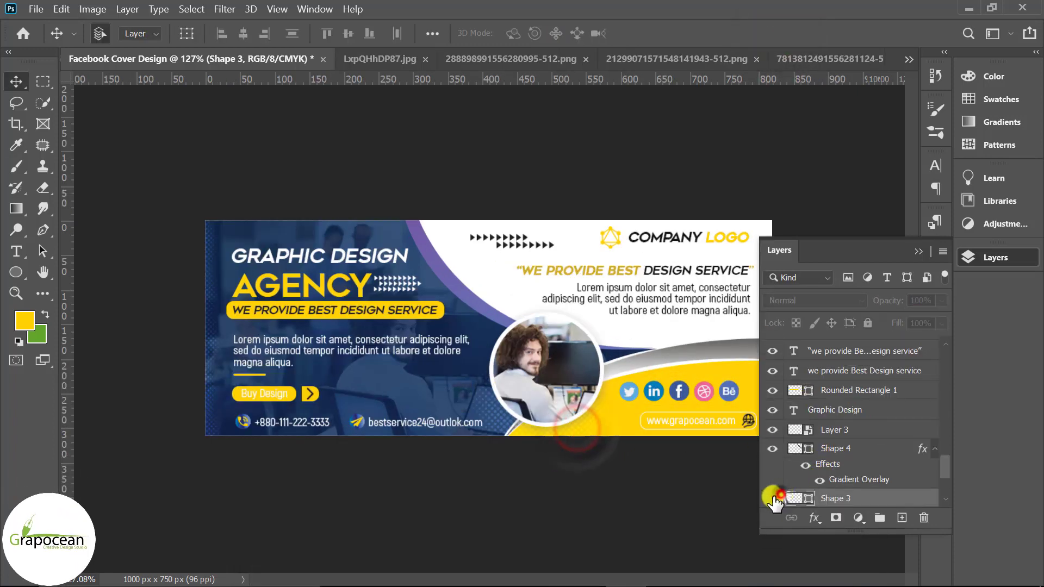
click(491, 413)
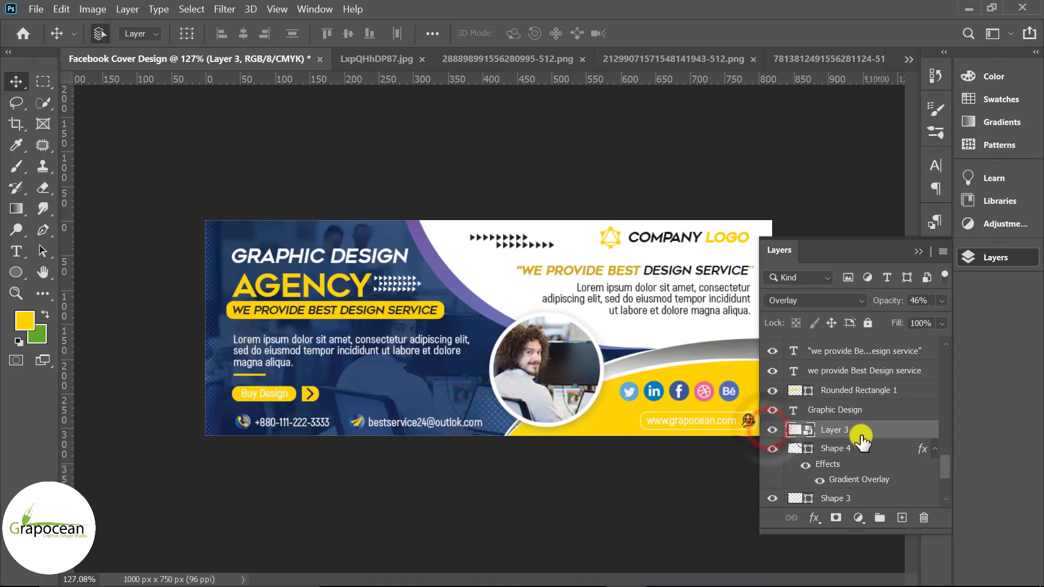
key(ctrl+j)
drag(631, 425, 533, 410)
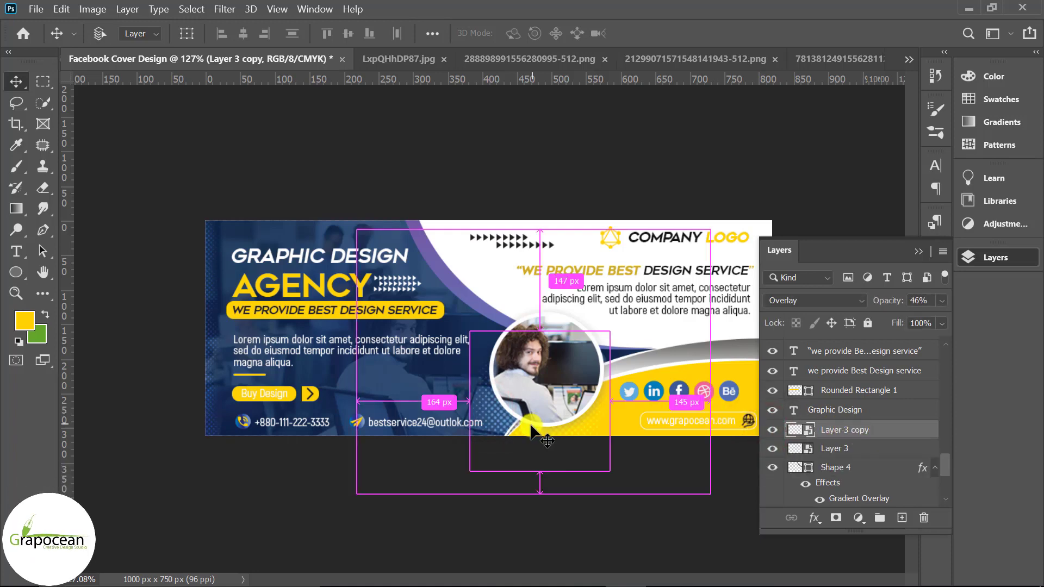
key(ctrl+t)
mouse_move(469, 346)
mouse_down()
mouse_move(490, 375)
mouse_move(515, 371)
mouse_up()
click(796, 34)
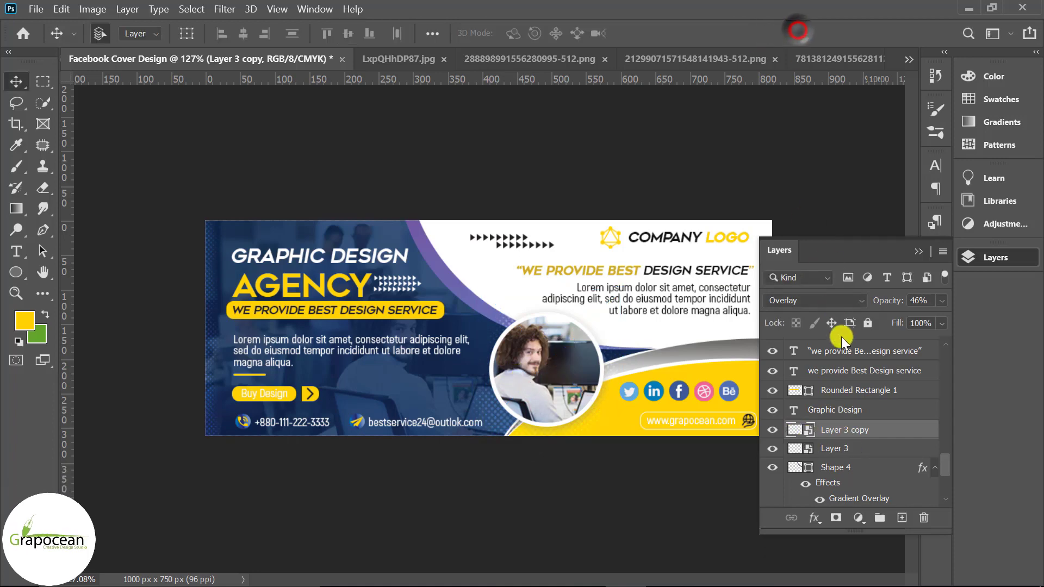
Apply a Color Overlay to the copied dots using yellow sampled from AGENCY.
right_click(866, 431)
click(706, 19)
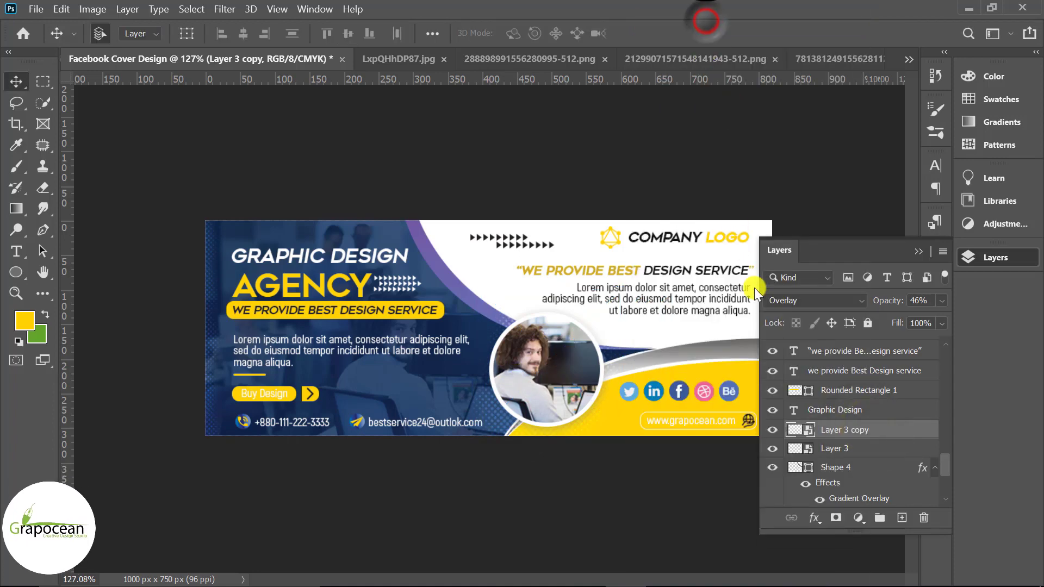
click(300, 421)
drag(616, 187, 673, 415)
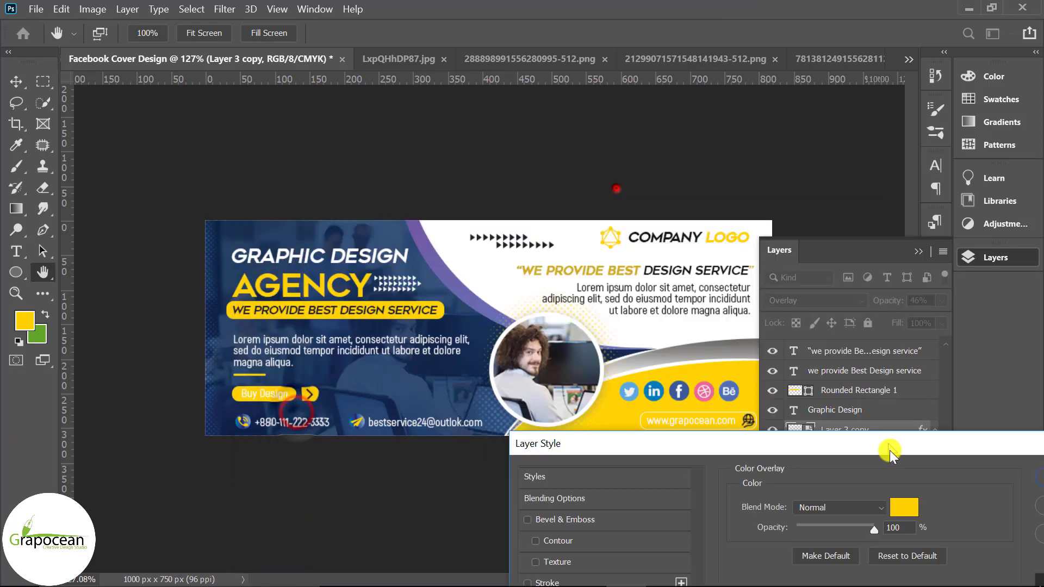
click(691, 480)
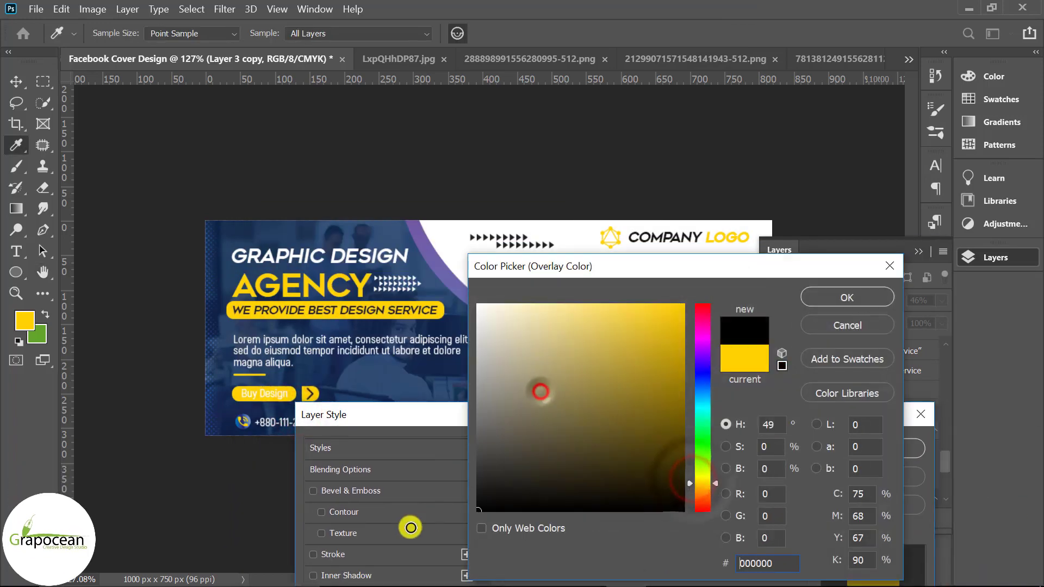
click(847, 297)
drag(604, 418, 810, 401)
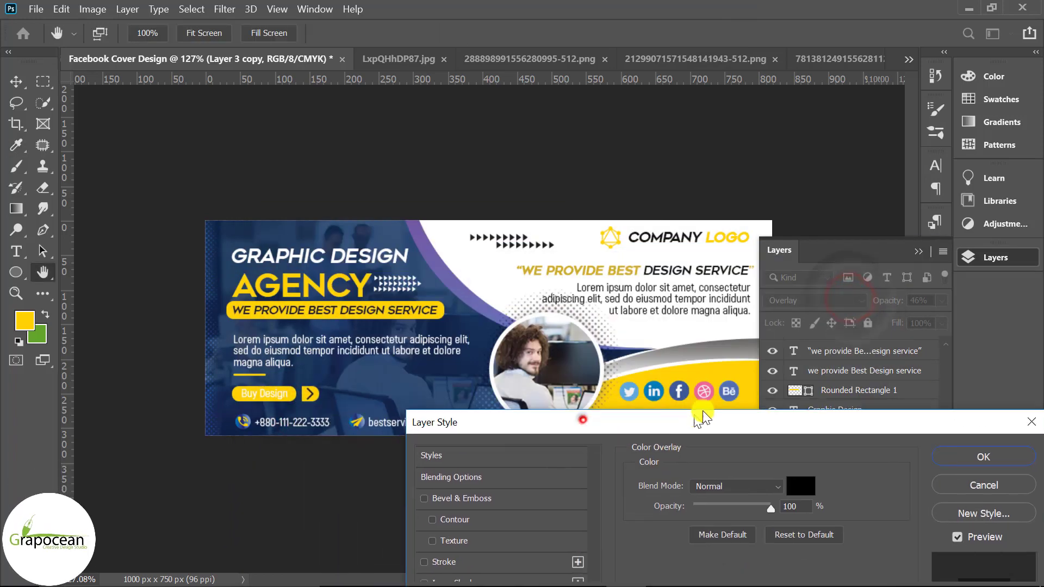
click(919, 461)
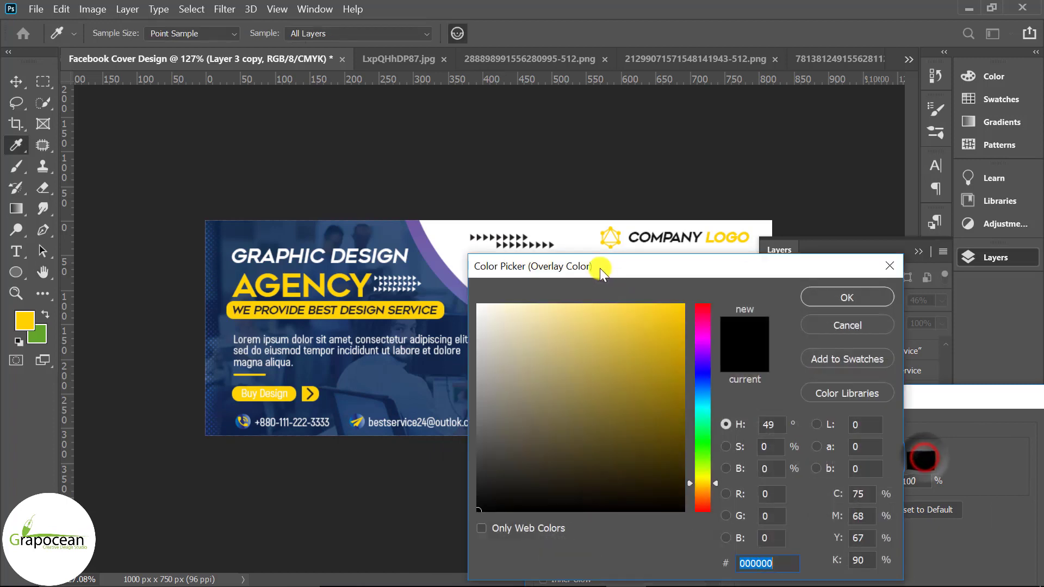
click(360, 287)
click(859, 297)
mouse_move(764, 402)
mouse_down()
mouse_move(944, 483)
mouse_move(359, 454)
mouse_up()
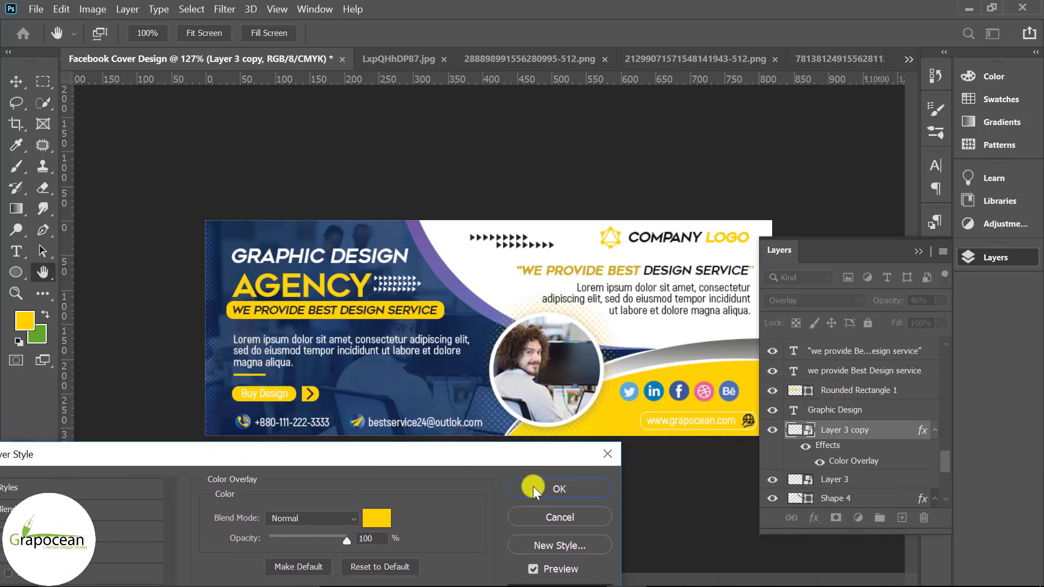
click(533, 488)
Return to the Move tool and view the finished banner at 100%.
key(v)
click(624, 350)
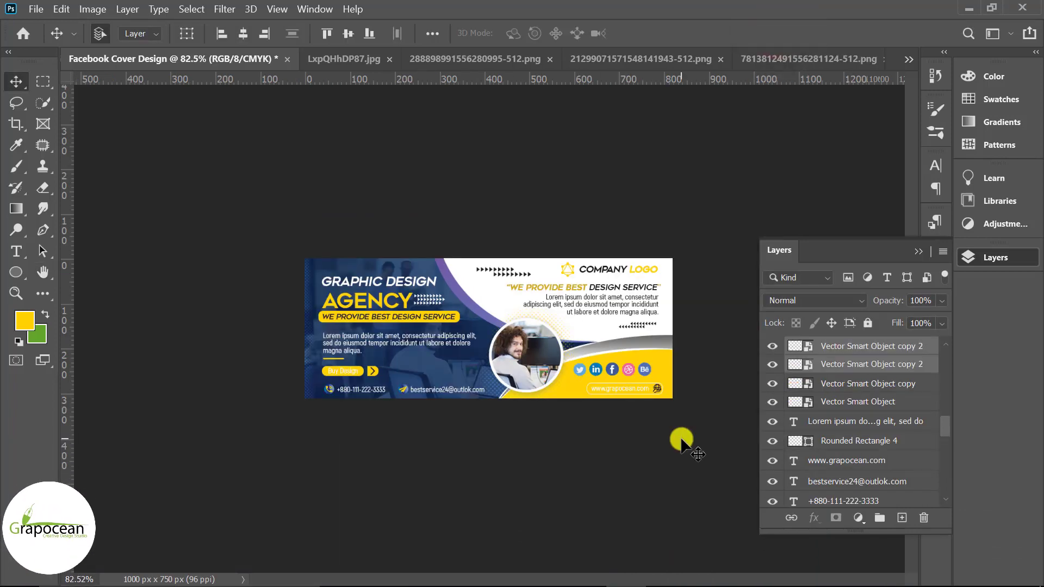
key(ctrl+plus)
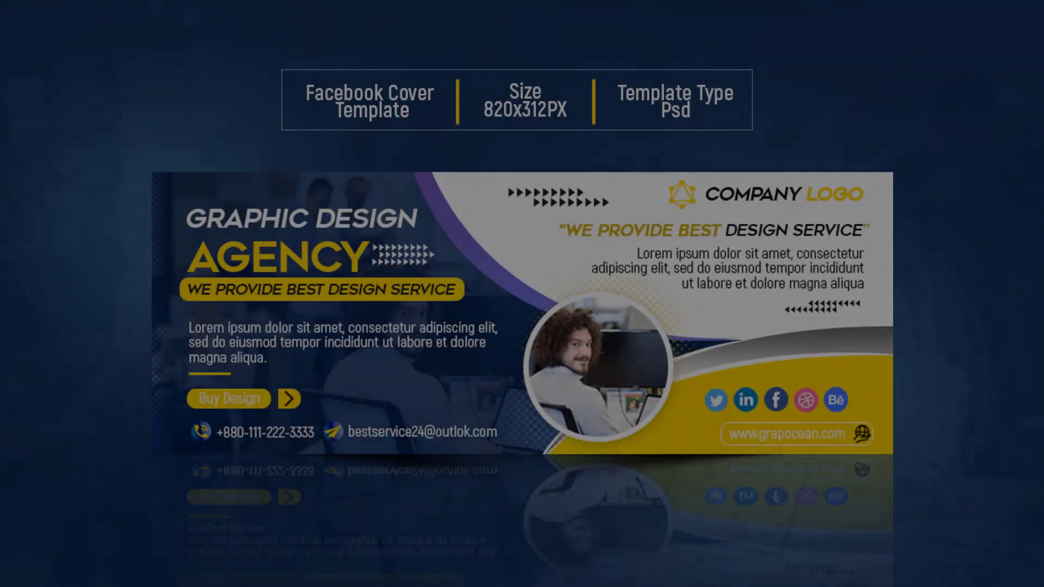